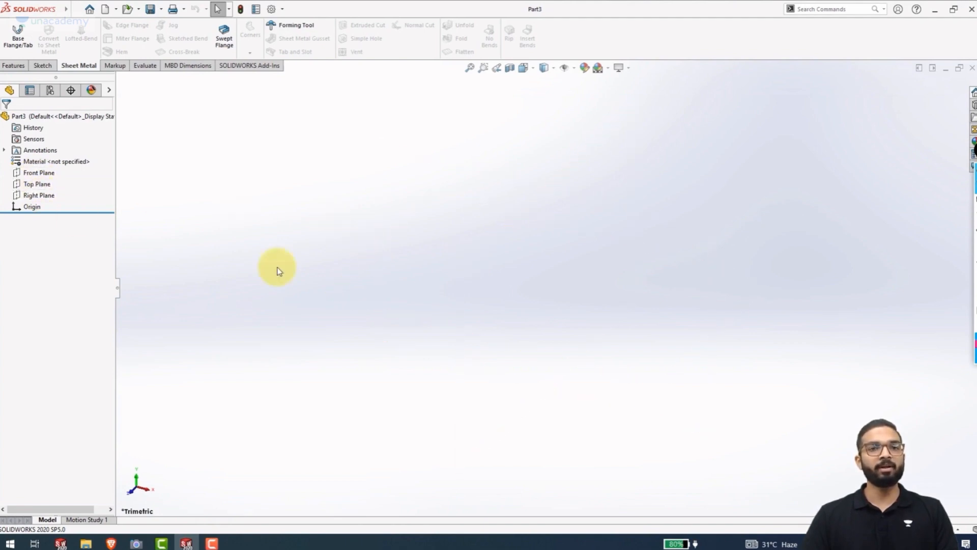
Start a sketch on the Top Plane and draw a horizontal centerline about 190 mm long from the origin.
{"action": "left_click", "coordinate": [35, 185]}
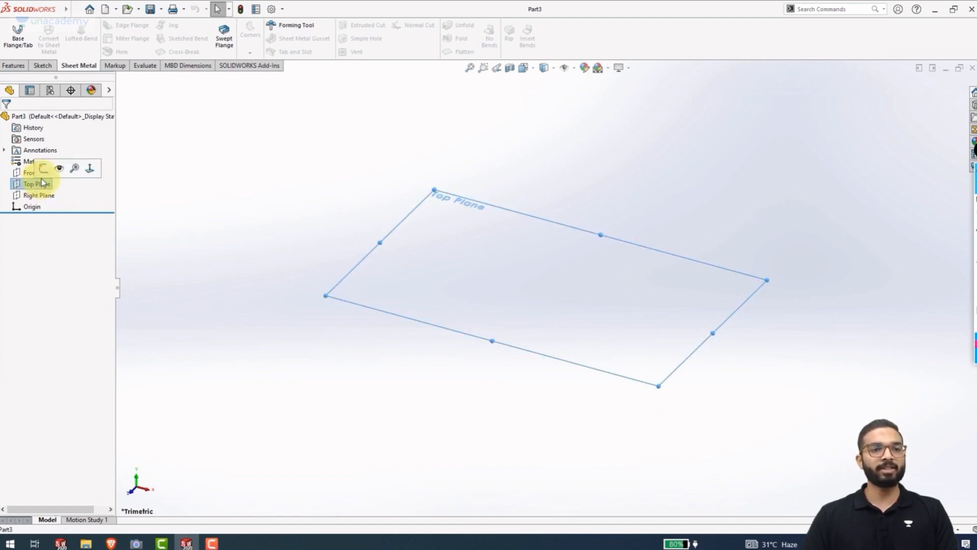
{"action": "left_click", "coordinate": [42, 167]}
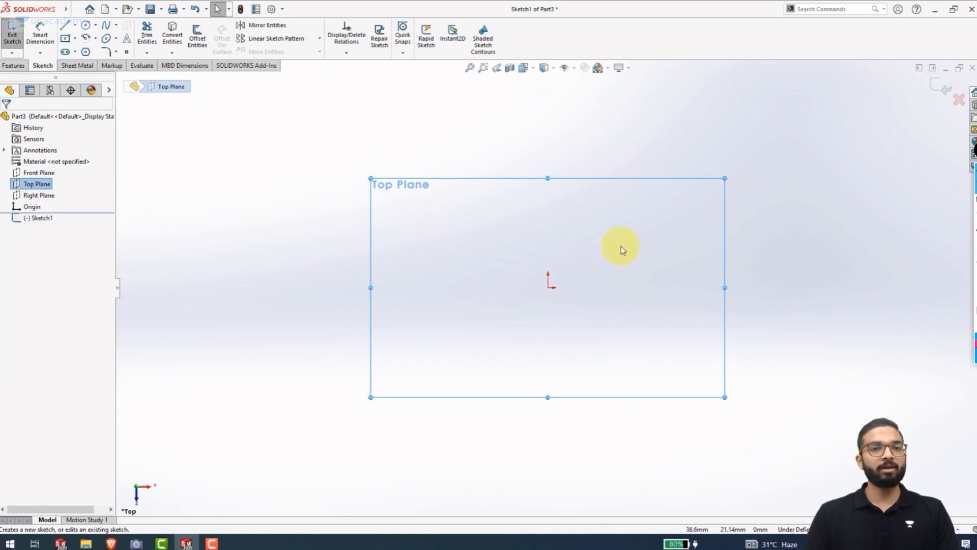
{"action": "left_click", "coordinate": [76, 25]}
{"action": "left_click", "coordinate": [81, 52]}
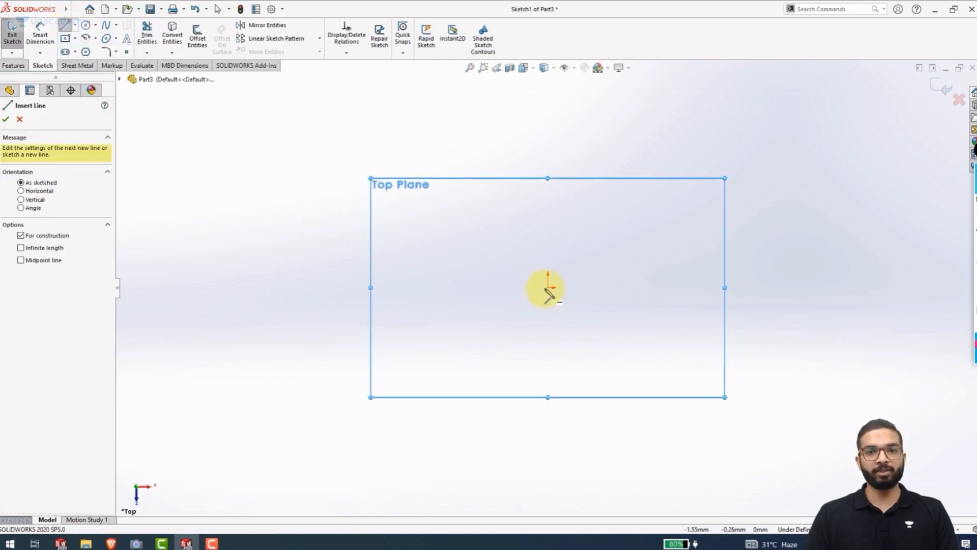
{"action": "left_click", "coordinate": [548, 287]}
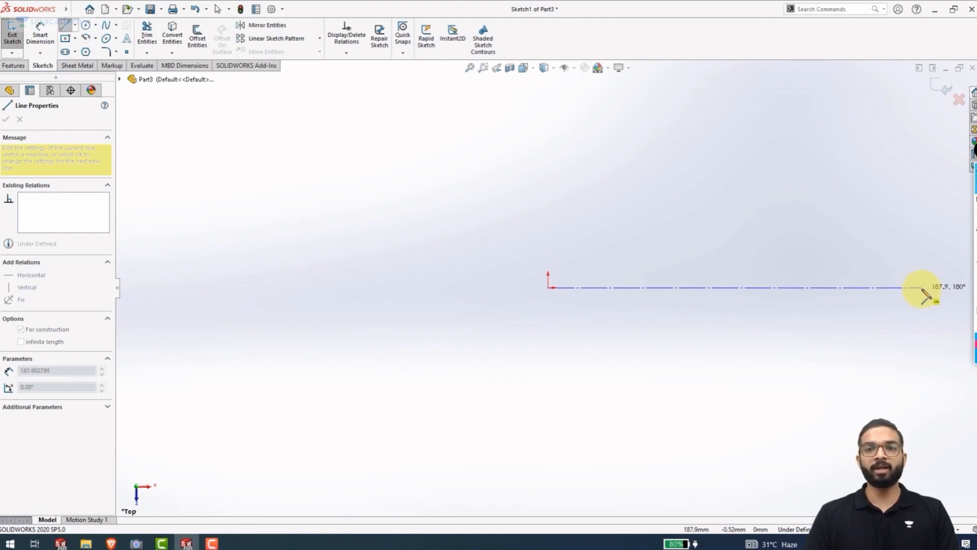
{"action": "left_click", "coordinate": [932, 287]}
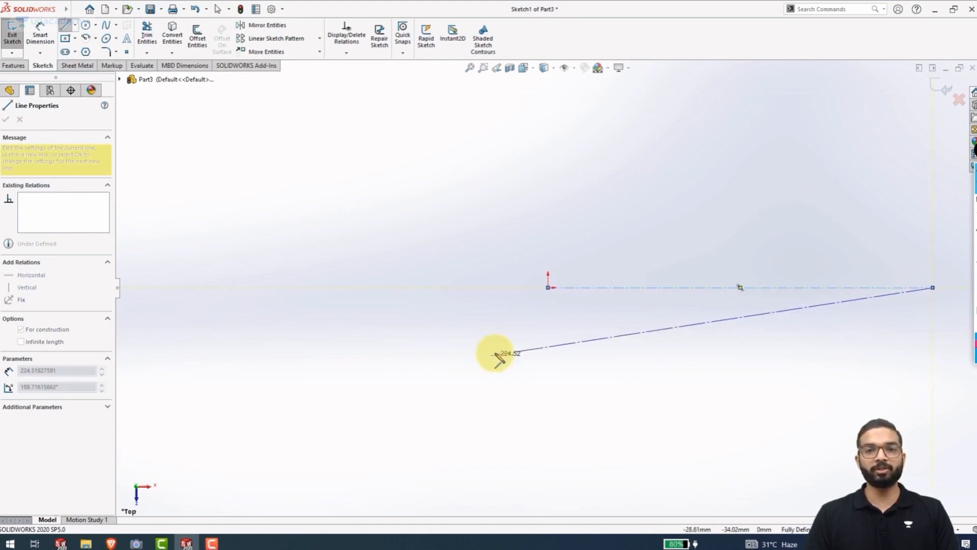
{"action": "key", "text": "Escape"}
{"action": "middle_click_drag", "start_coordinate": [649, 330], "coordinate": [357, 318], "text": "ctrl"}
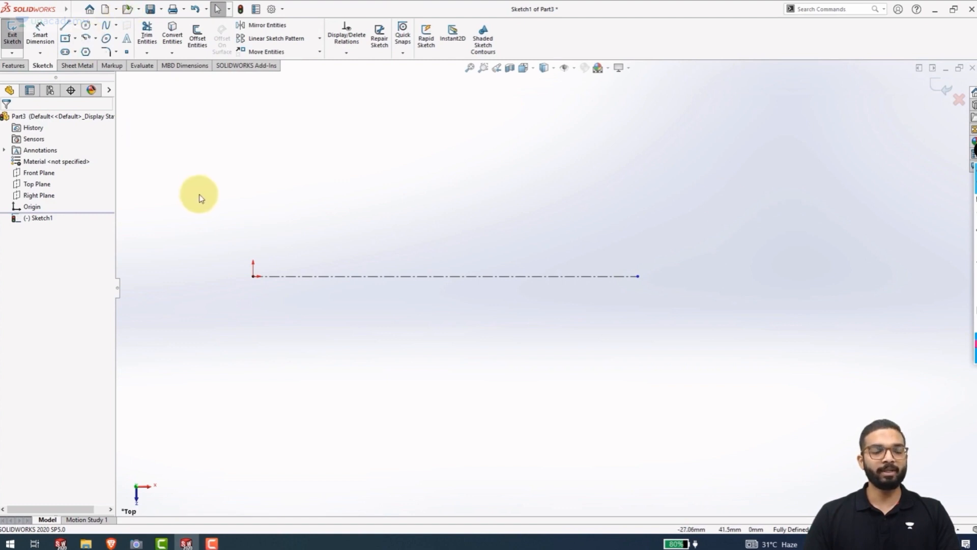
Draw a line about 54 mm upward from the origin, a rising sloped line, and a closing line to the centerline's far end, constrained vertical.
{"action": "left_click", "coordinate": [65, 28]}
{"action": "left_click", "coordinate": [253, 275]}
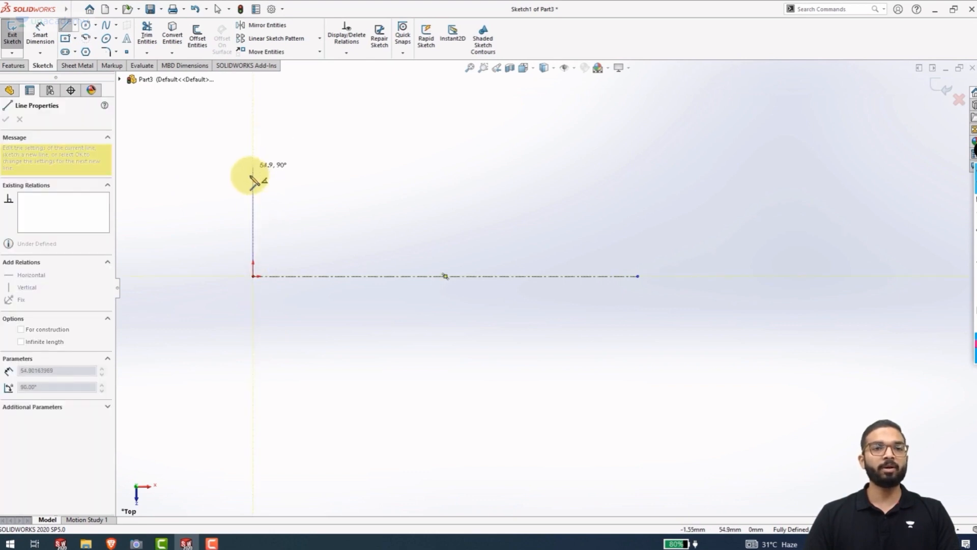
{"action": "left_click", "coordinate": [253, 169]}
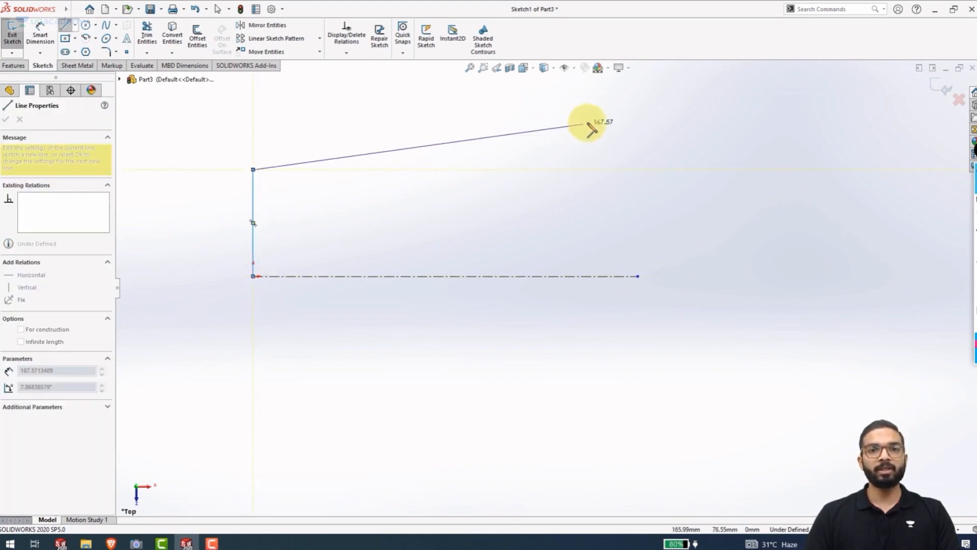
{"action": "left_click", "coordinate": [627, 110]}
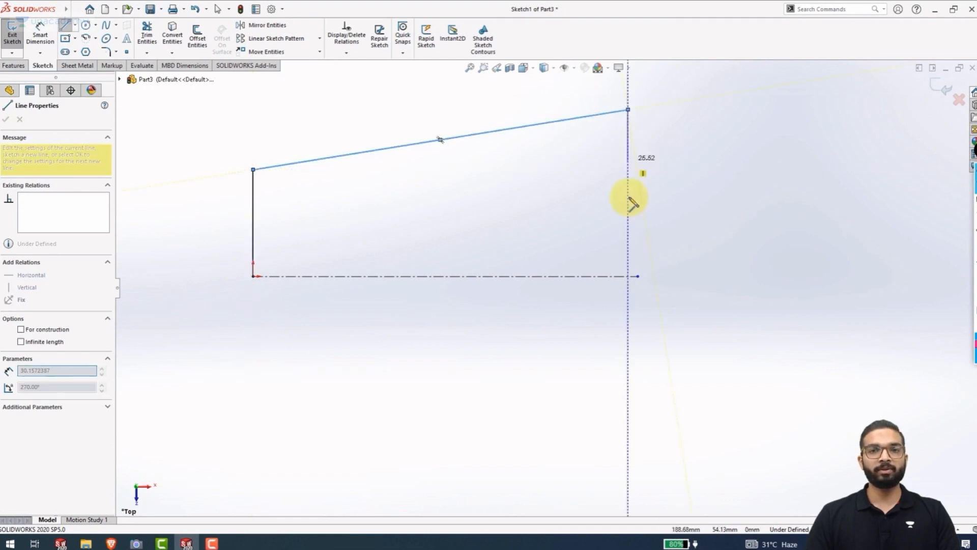
{"action": "left_click", "coordinate": [637, 276]}
{"action": "key", "text": "Escape"}
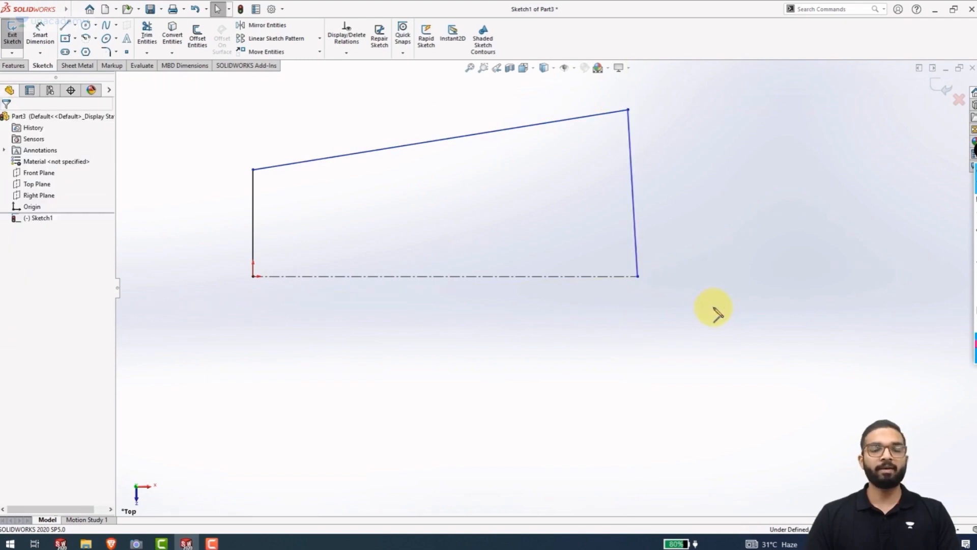
{"action": "left_click", "coordinate": [636, 235]}
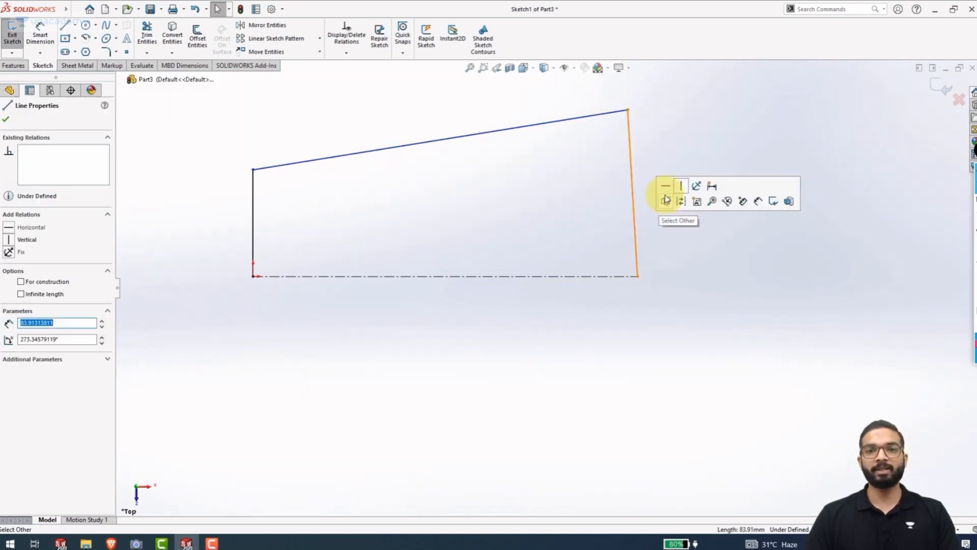
{"action": "left_click", "coordinate": [682, 194]}
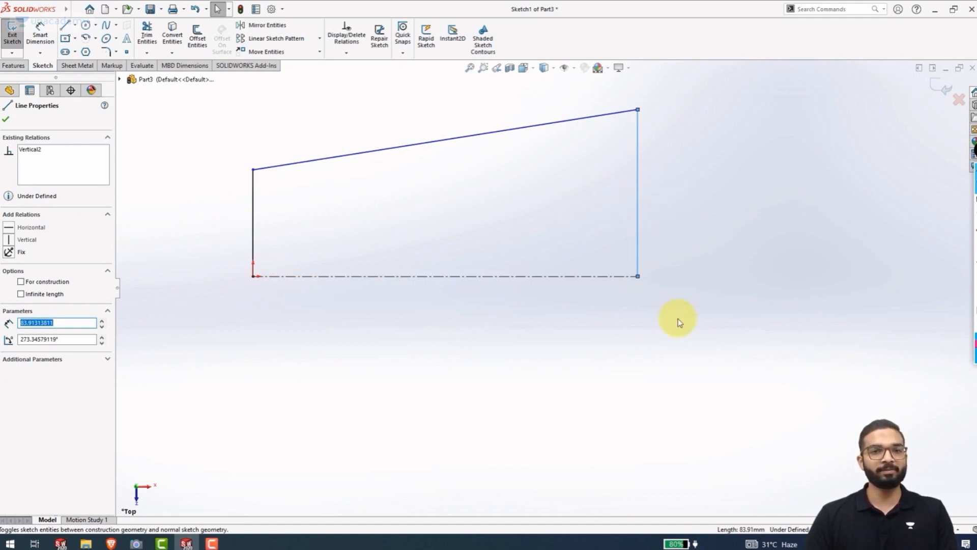
Dimension the vertical line at the origin to 50 mm and the opposite vertical line to 100 mm.
{"action": "right_click_drag", "start_coordinate": [731, 357], "coordinate": [741, 156]}
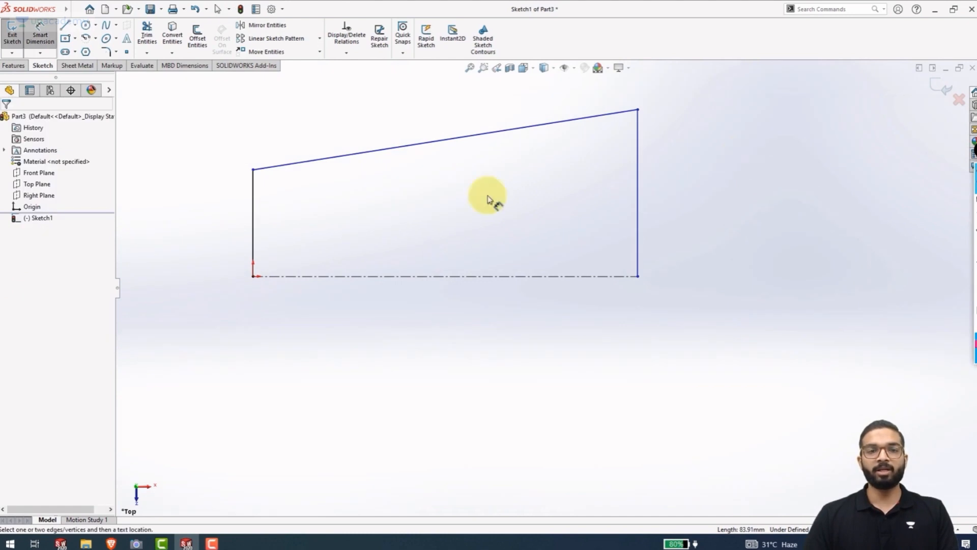
{"action": "left_click", "coordinate": [253, 233]}
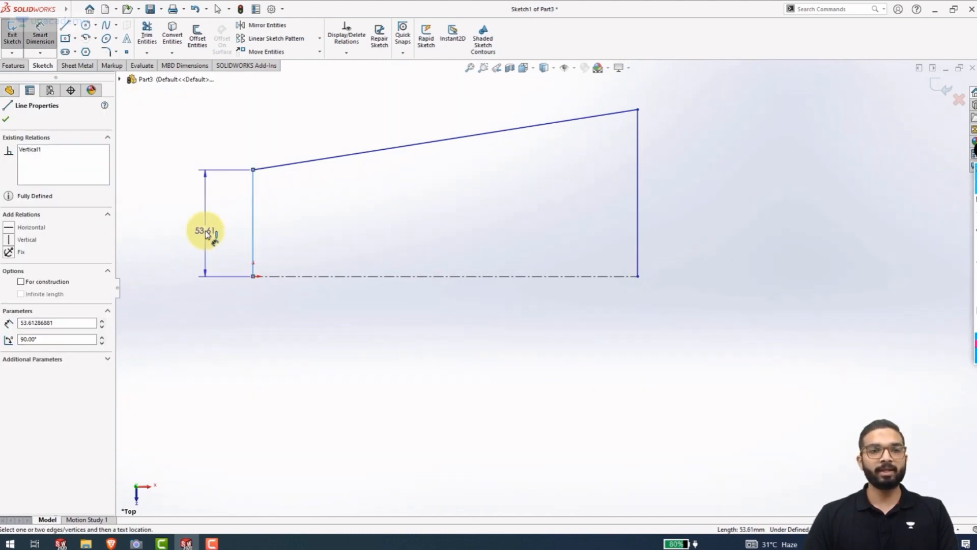
{"action": "left_click", "coordinate": [206, 234]}
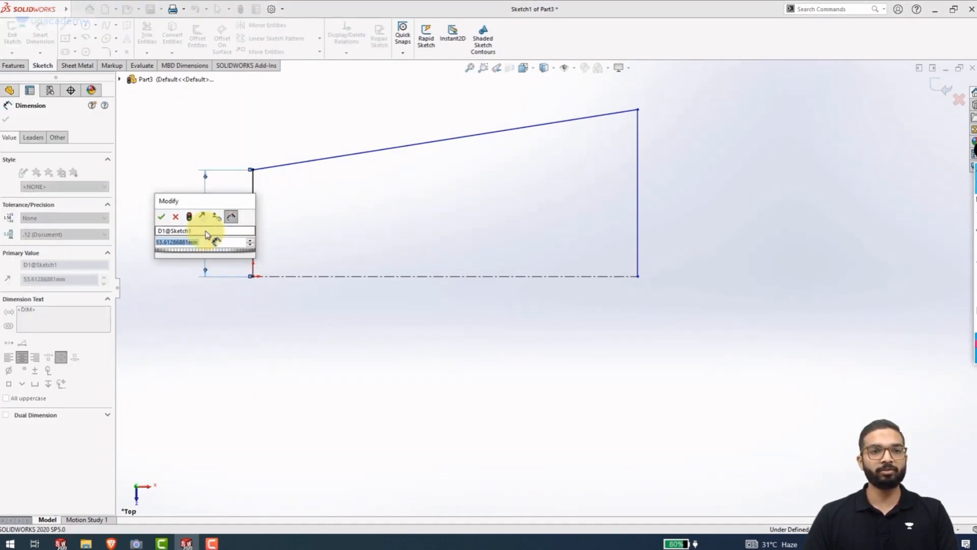
{"action": "type", "text": "50"}
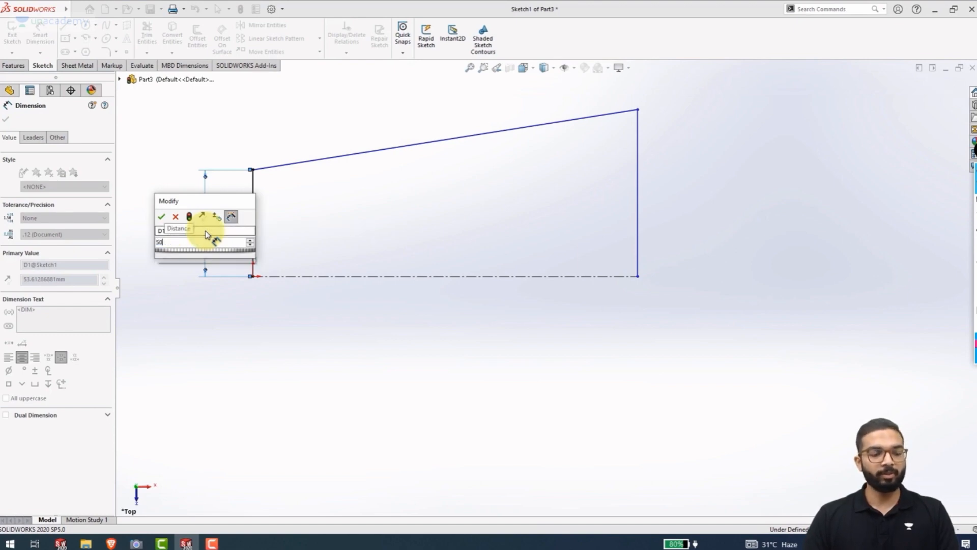
{"action": "key", "text": "Return"}
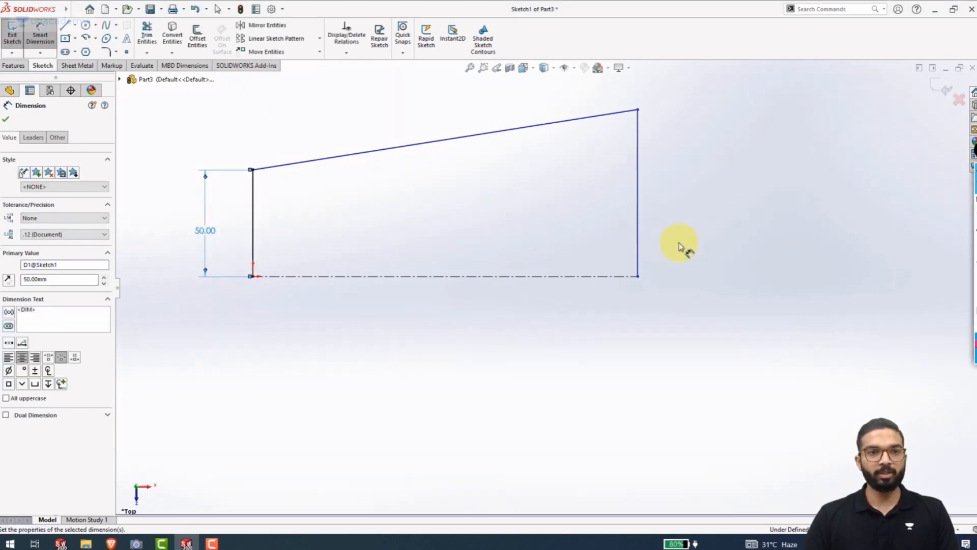
{"action": "left_click", "coordinate": [637, 227]}
{"action": "left_click", "coordinate": [679, 220]}
{"action": "type", "text": "100"}
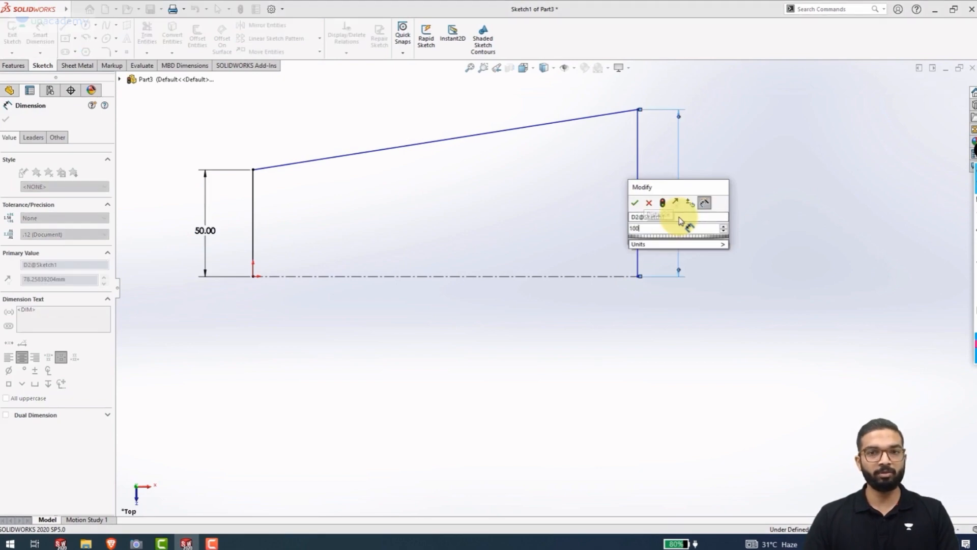
{"action": "key", "text": "Return"}
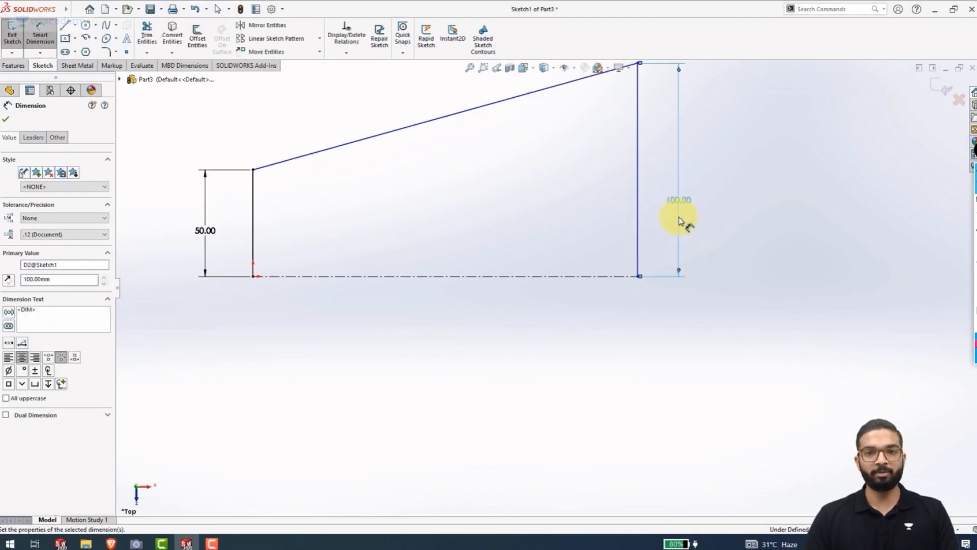
Dimension the horizontal extent of the sloped line to 150 mm, placing the dimension below the centerline.
{"action": "mouse_move", "coordinate": [602, 293]}
{"action": "middle_mouse_down", "text": "ctrl"}
{"action": "mouse_move", "coordinate": [556, 366]}
{"action": "mouse_move", "coordinate": [547, 410]}
{"action": "middle_mouse_up", "text": "ctrl"}
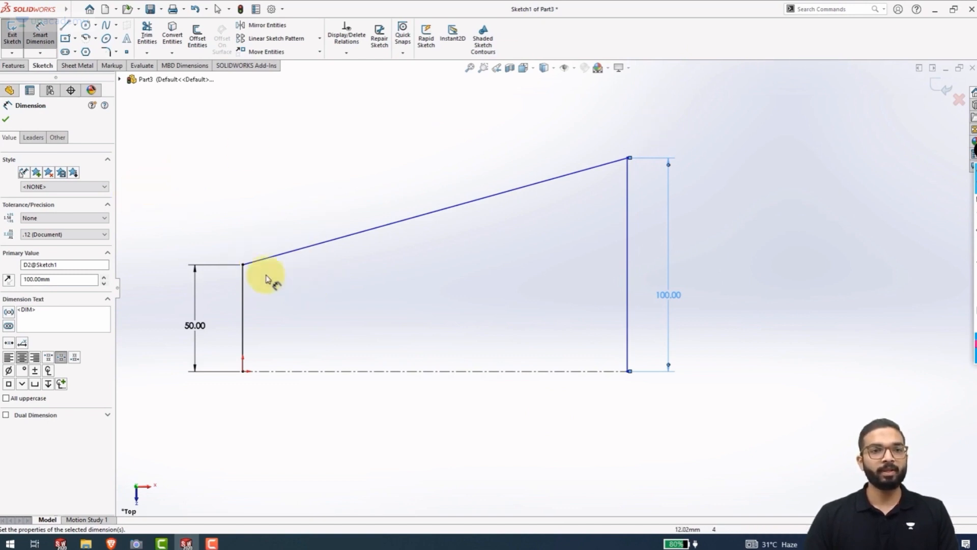
{"action": "left_click", "coordinate": [414, 218]}
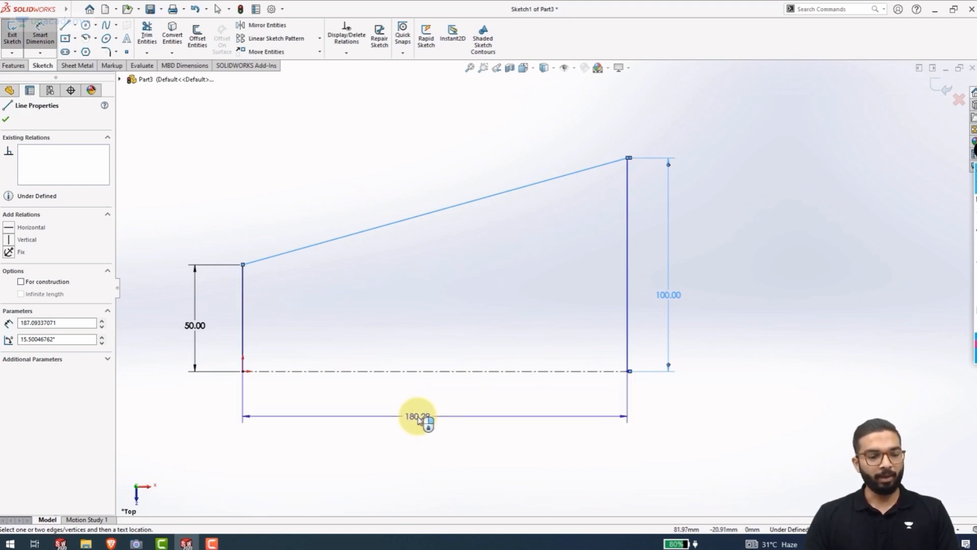
{"action": "left_click", "coordinate": [418, 419]}
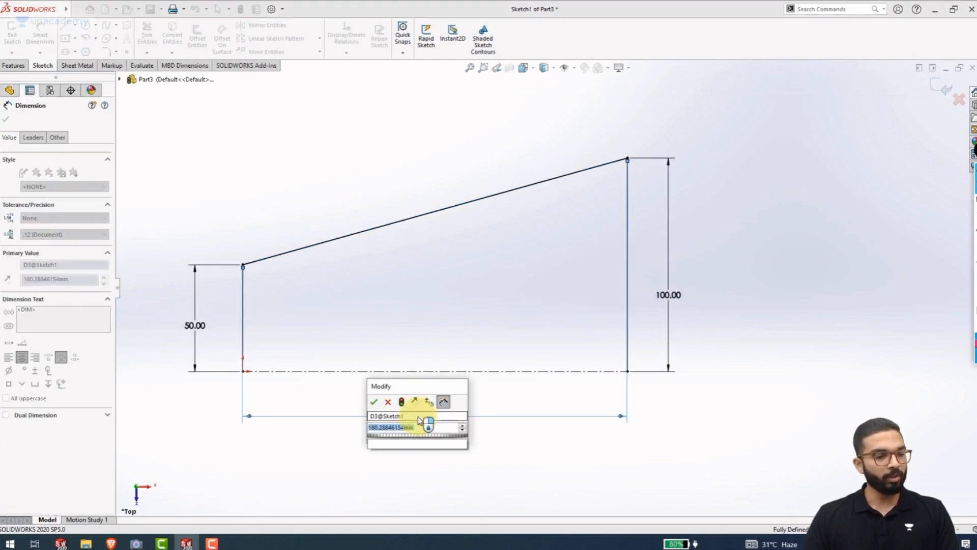
{"action": "type", "text": "150"}
{"action": "key", "text": "Return"}
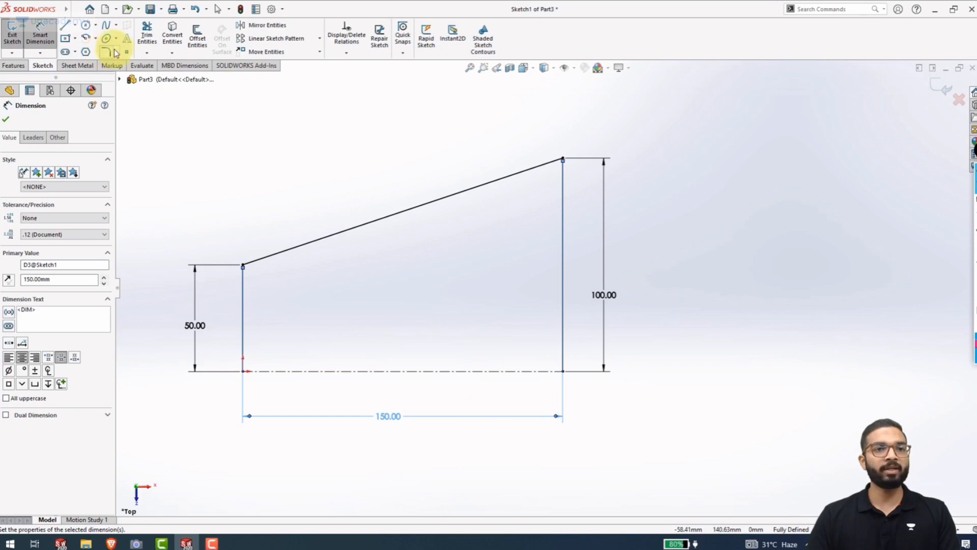
Add a 15 mm sketch fillet where the sloped line meets the 50 mm vertical line.
{"action": "left_click", "coordinate": [169, 135]}
{"action": "left_click", "coordinate": [243, 265]}
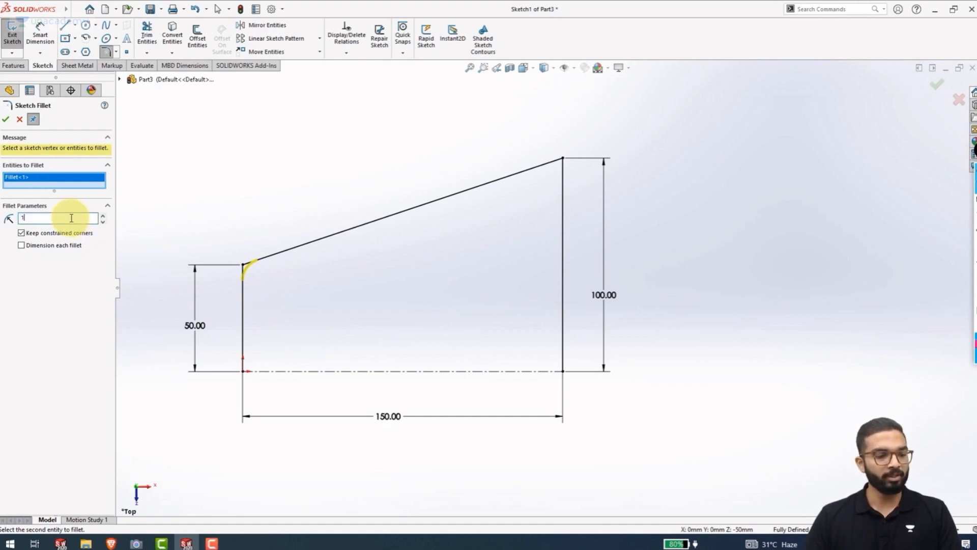
{"action": "left_click", "coordinate": [5, 119]}
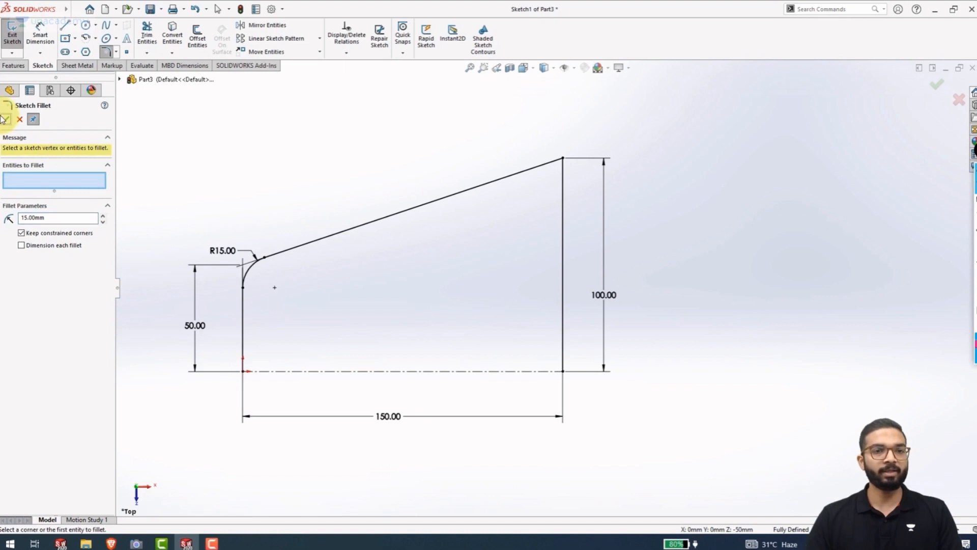
Add a 20 mm sketch fillet where the sloped line meets the 100 mm vertical line, and finish filleting.
{"action": "left_click", "coordinate": [563, 158]}
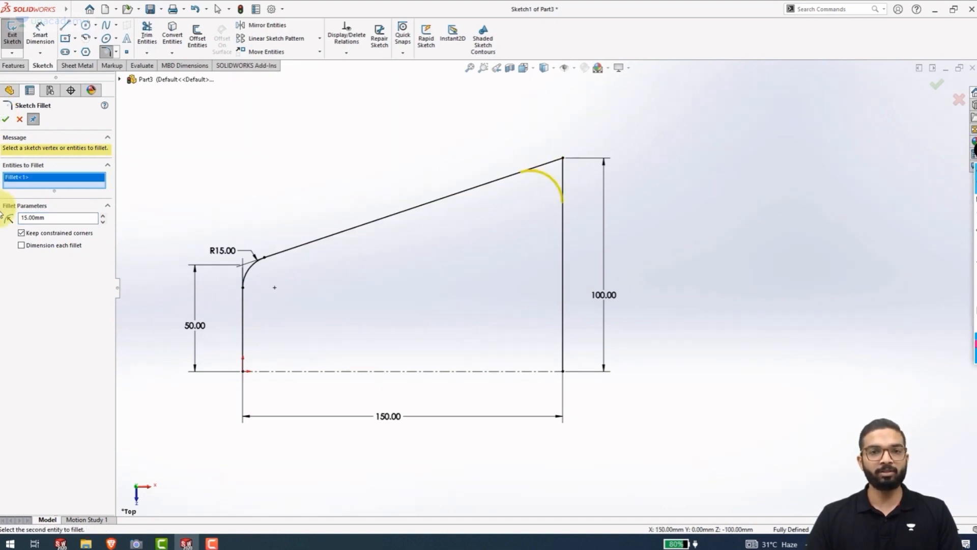
{"action": "left_click", "coordinate": [48, 219]}
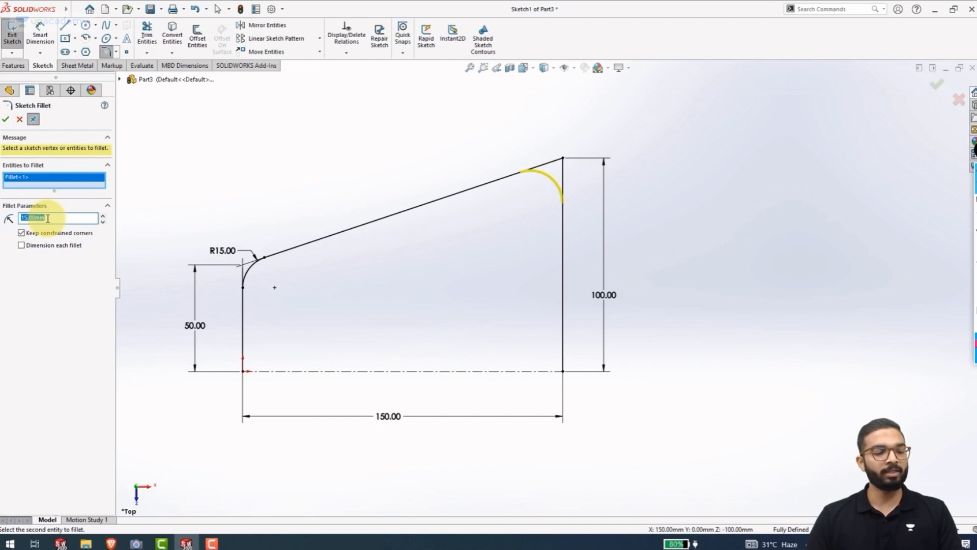
{"action": "key", "text": "Return"}
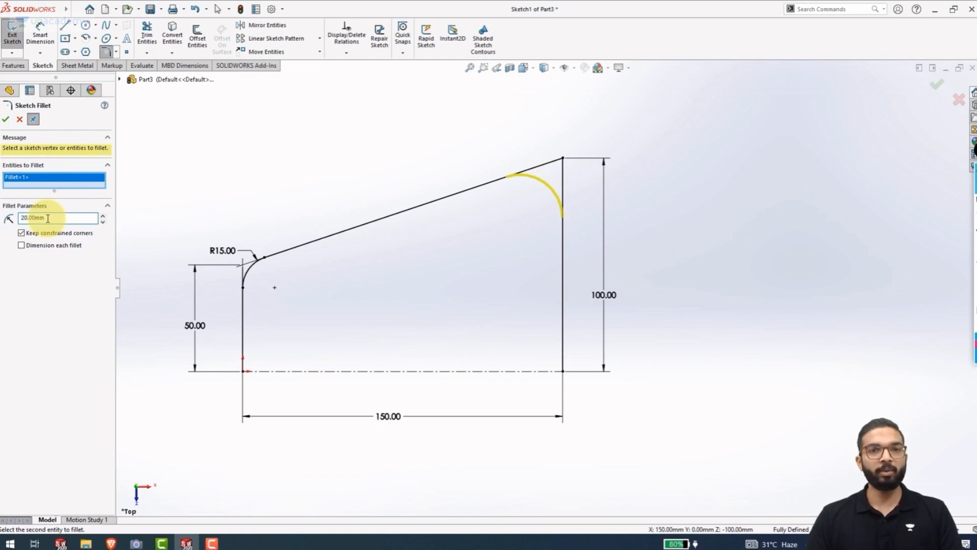
{"action": "left_click", "coordinate": [7, 120]}
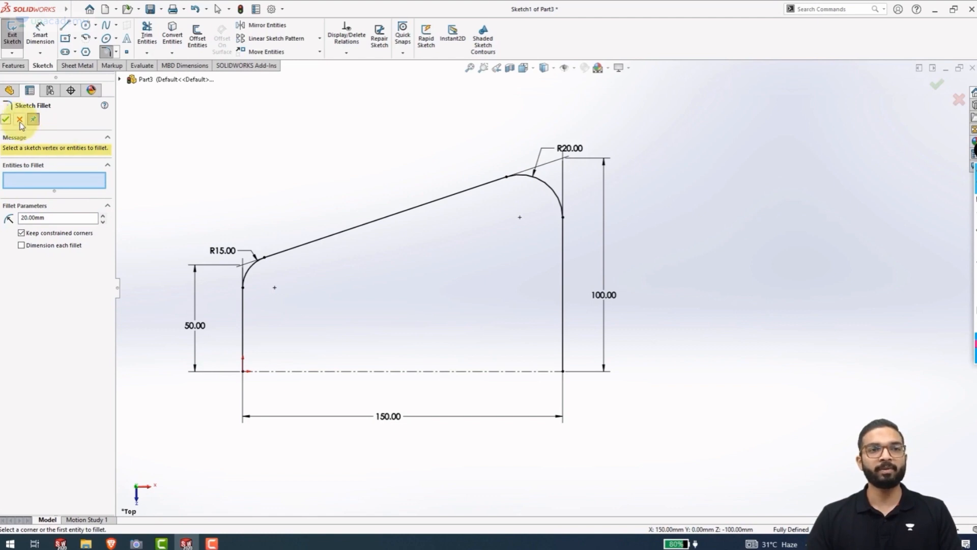
{"action": "left_click", "coordinate": [19, 121]}
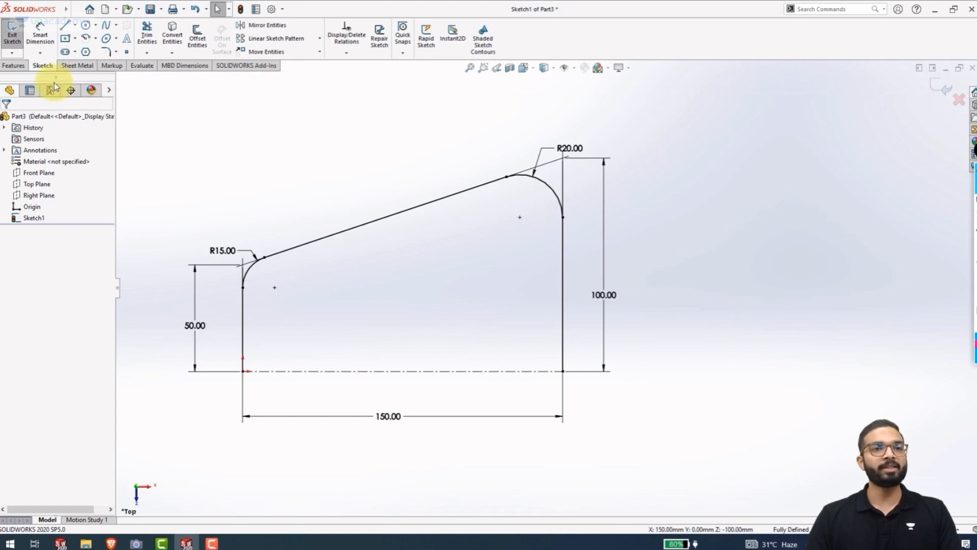
Make the Surfaces command set available alongside the Features, Sketch and Sheet Metal commands.
{"action": "right_click", "coordinate": [253, 67]}
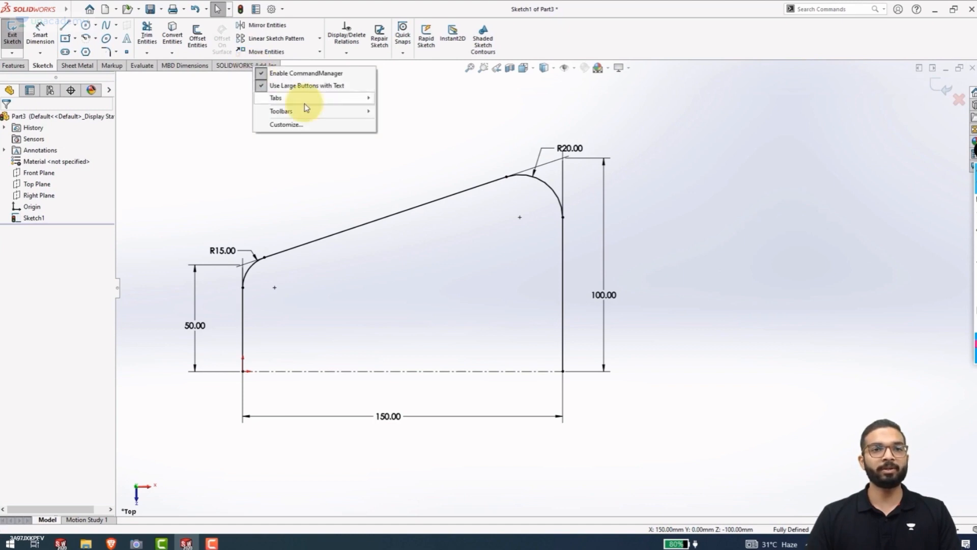
{"action": "mouse_move", "coordinate": [305, 102]}
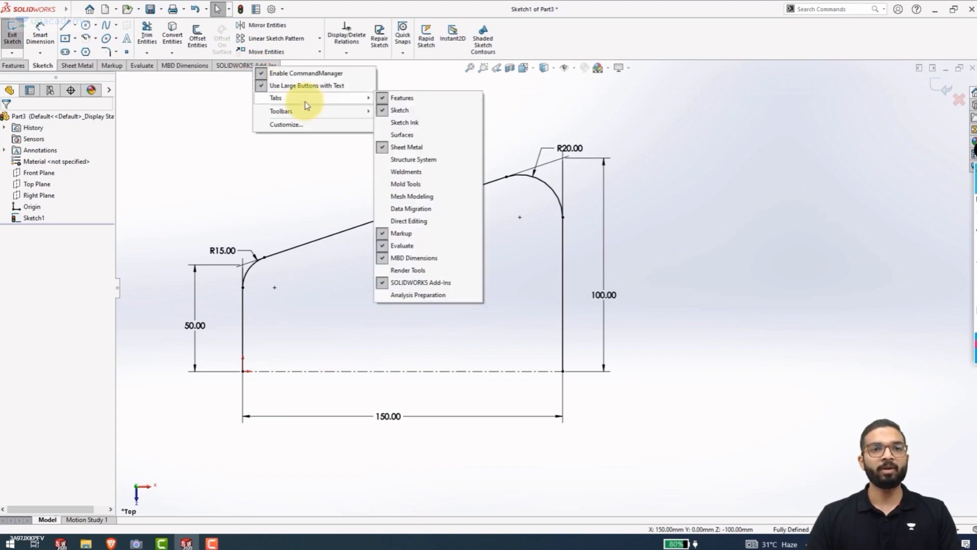
{"action": "left_click", "coordinate": [402, 135]}
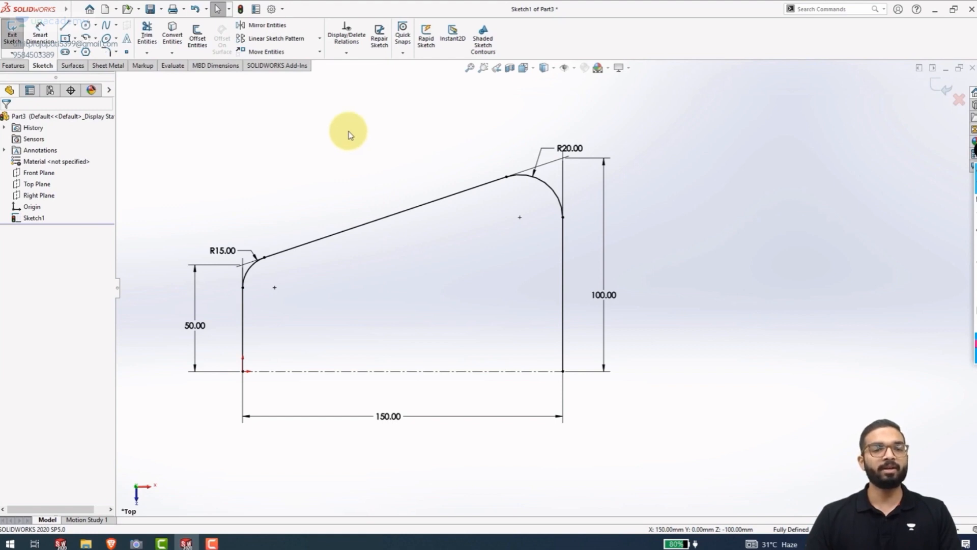
Revolve the sketched profile 180° around its centerline as a surface.
{"action": "left_click", "coordinate": [75, 66]}
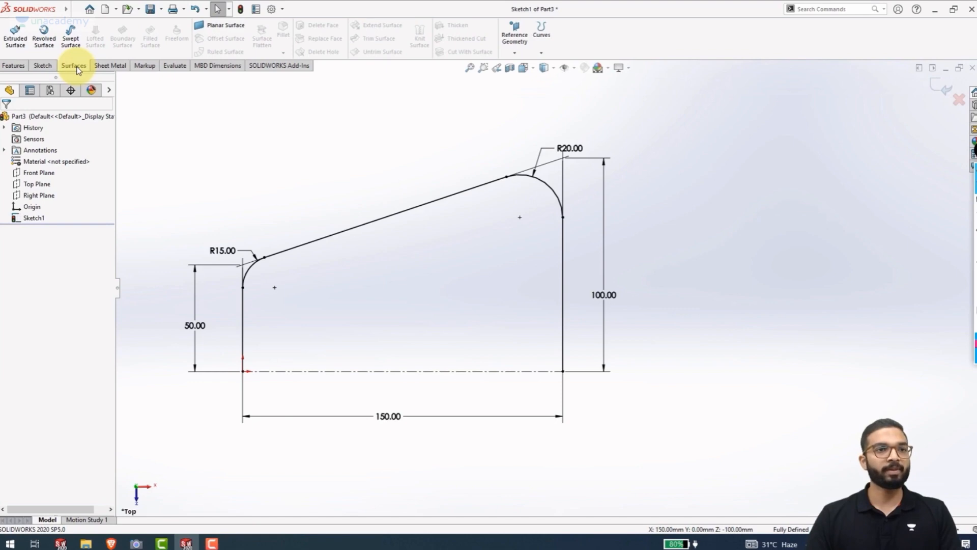
{"action": "left_click", "coordinate": [43, 33]}
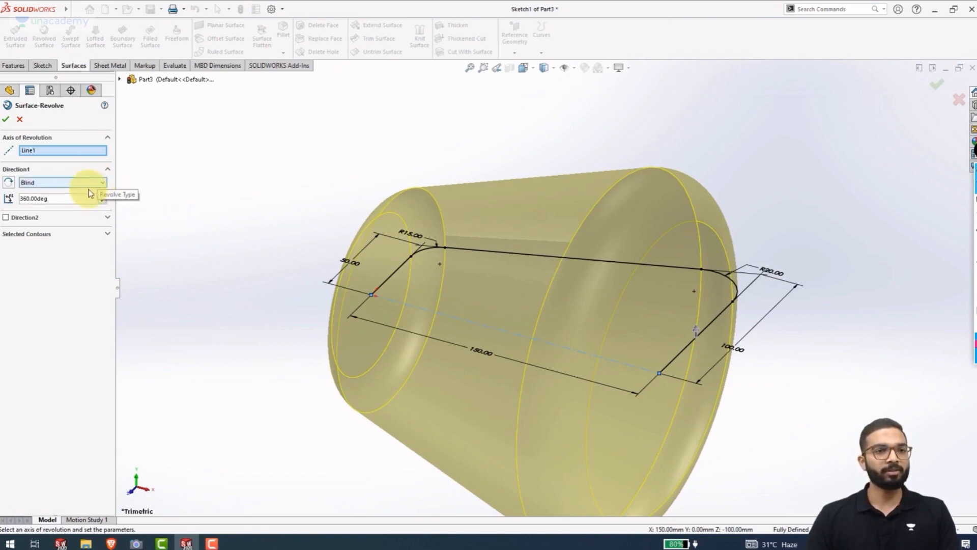
{"action": "left_click", "coordinate": [56, 199]}
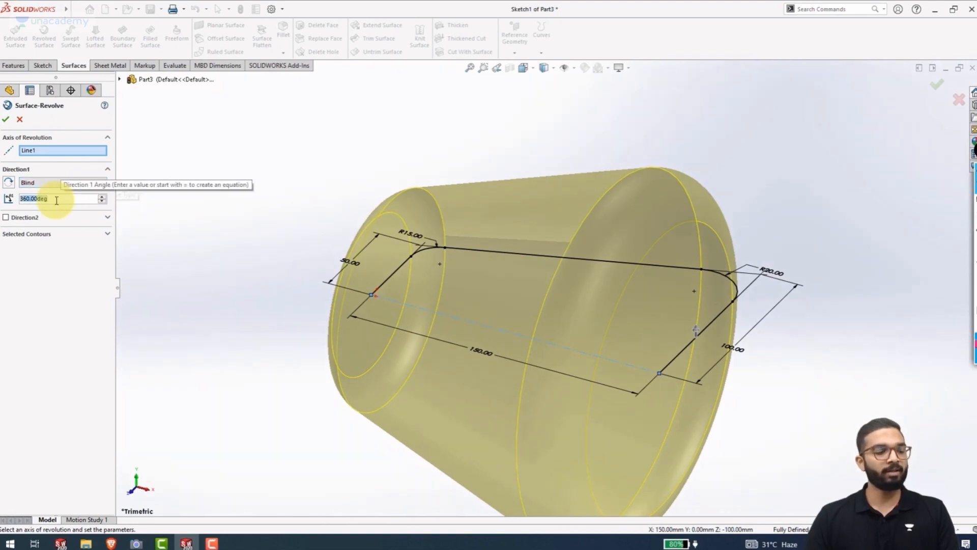
{"action": "type", "text": "1"}
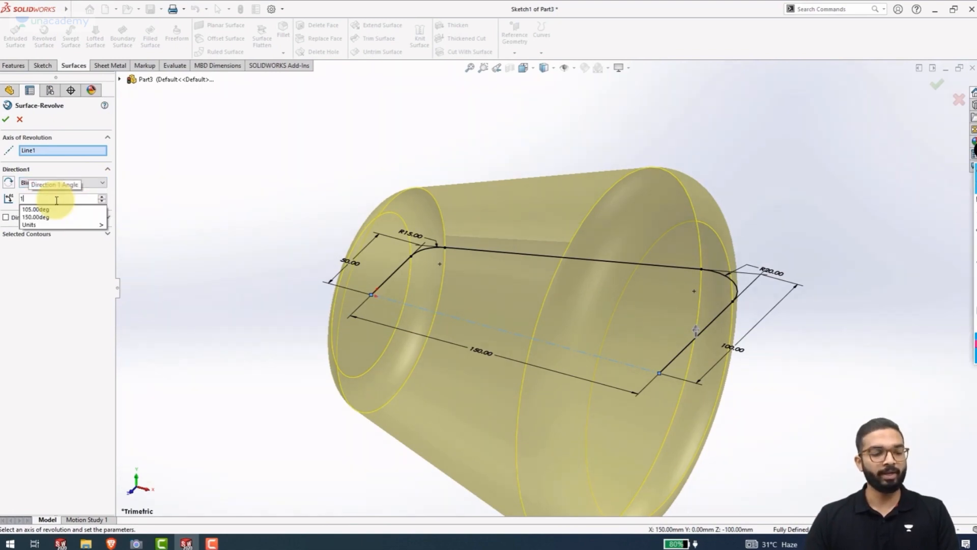
{"action": "type", "text": "80"}
{"action": "key", "text": "Return"}
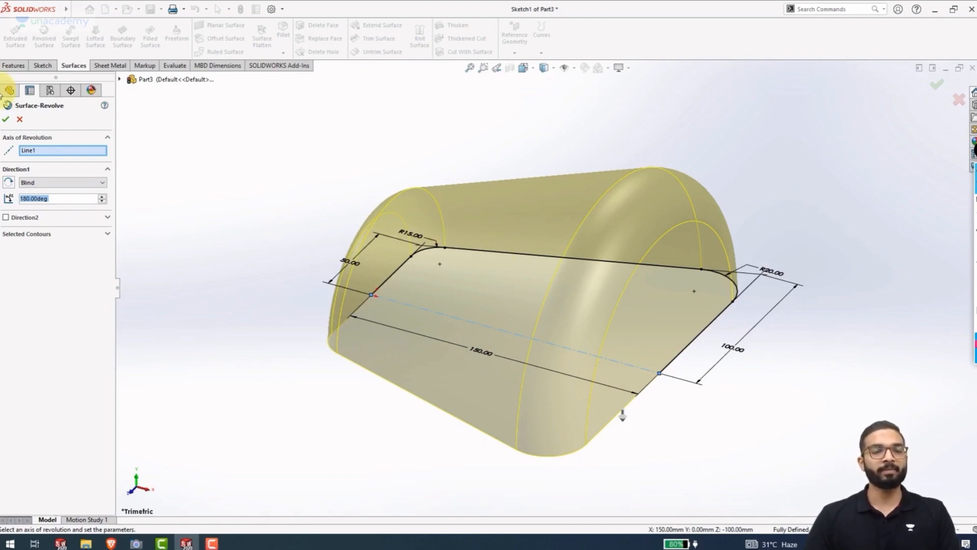
{"action": "left_click", "coordinate": [8, 120]}
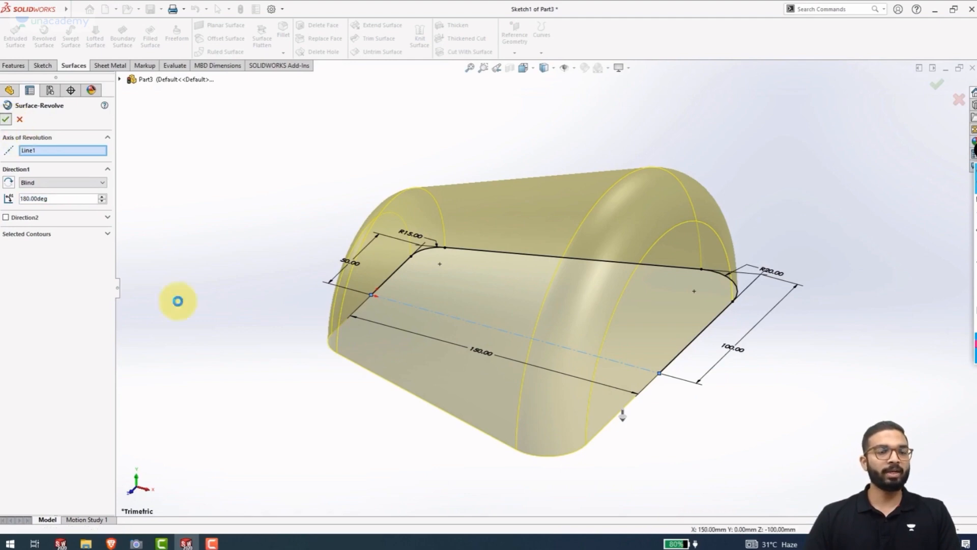
Examine the revolved surface from the side and from its open underside, ending in an isometric view.
{"action": "middle_click_drag", "start_coordinate": [294, 379], "coordinate": [337, 192]}
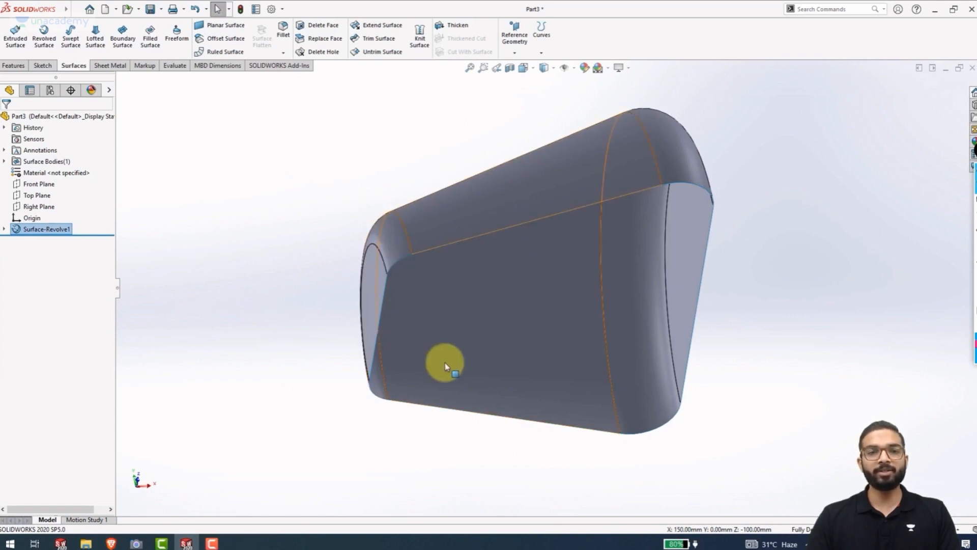
{"action": "scroll", "coordinate": [583, 330], "scroll_direction": "up", "scroll_amount": 2}
{"action": "middle_click_drag", "start_coordinate": [577, 324], "coordinate": [528, 355]}
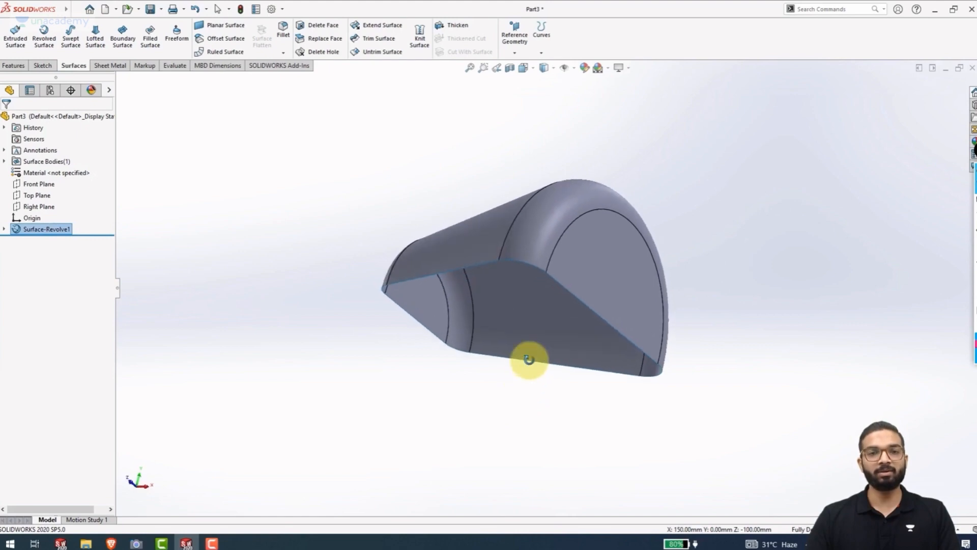
{"action": "scroll", "coordinate": [428, 320], "scroll_direction": "down", "scroll_amount": 4}
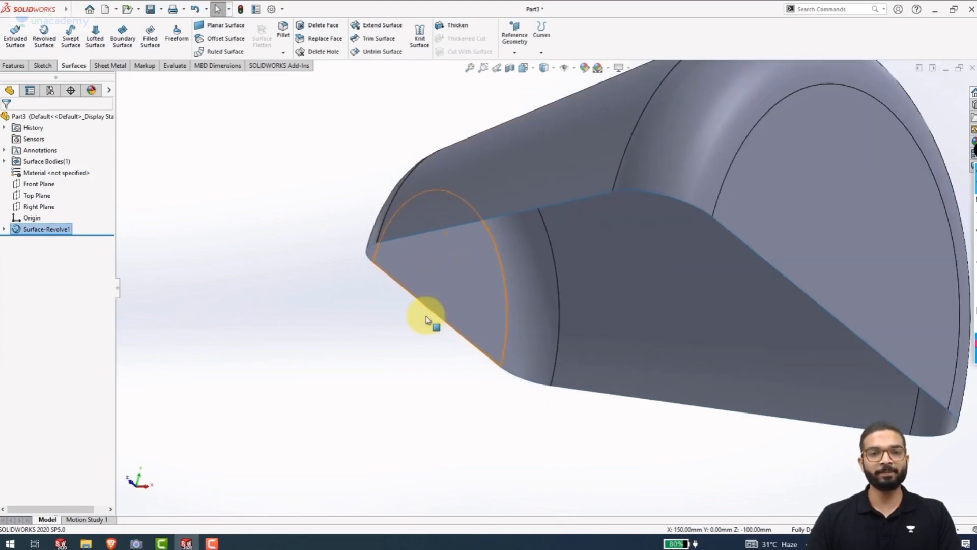
{"action": "scroll", "coordinate": [428, 320], "scroll_direction": "up", "scroll_amount": 3}
{"action": "middle_click_drag", "start_coordinate": [382, 287], "coordinate": [414, 348]}
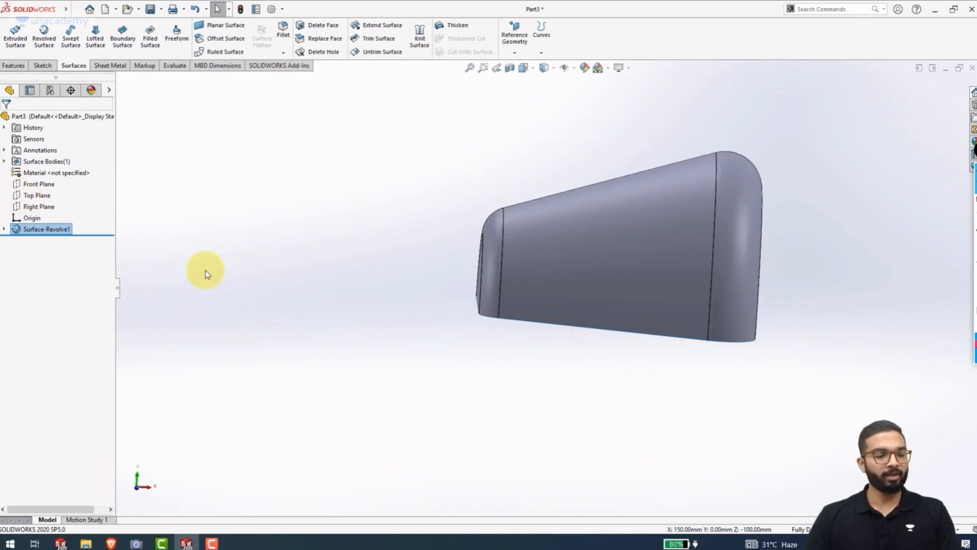
{"action": "key", "text": "ctrl+7"}
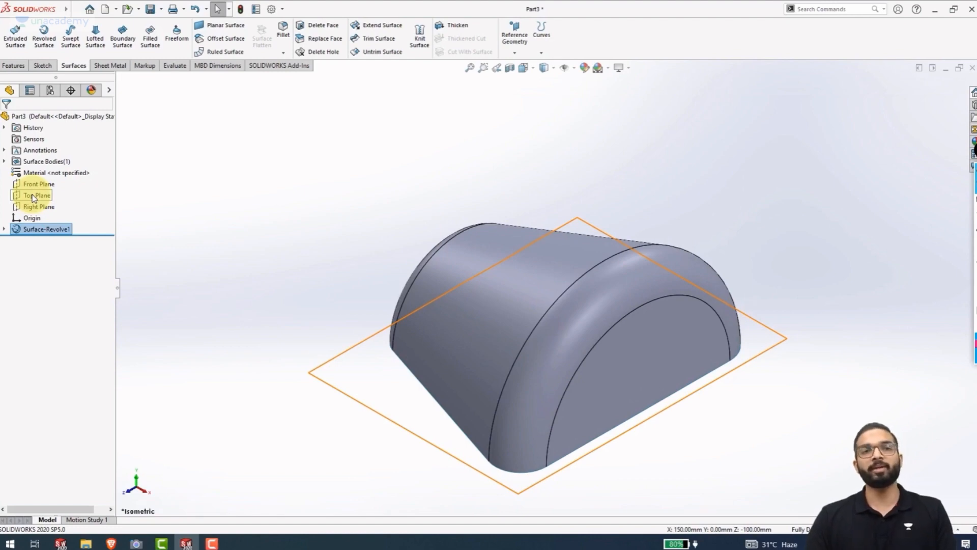
{"action": "left_click", "coordinate": [13, 65]}
{"action": "left_click", "coordinate": [408, 52]}
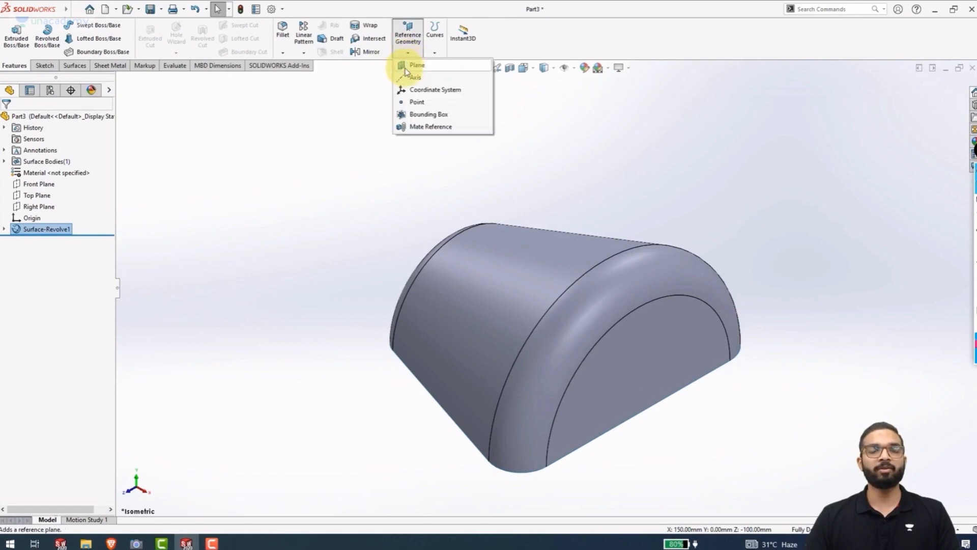
{"action": "left_click", "coordinate": [321, 135]}
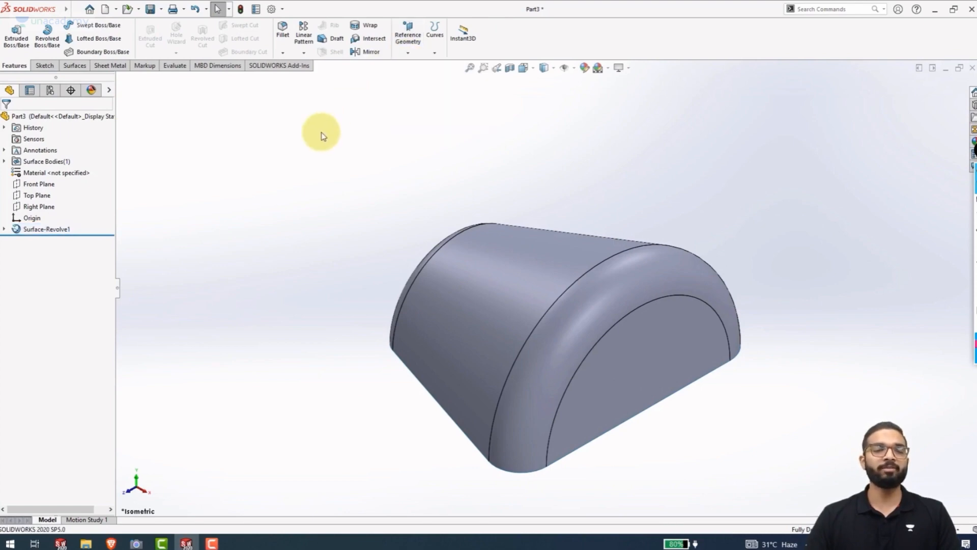
Create a reference plane offset 150 mm above the Top Plane.
{"action": "left_click", "coordinate": [37, 197]}
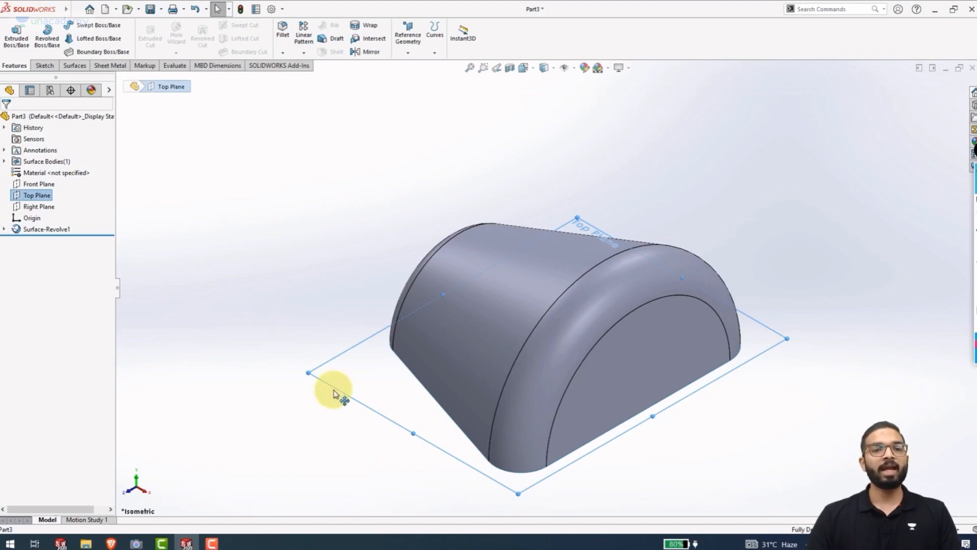
{"action": "left_click_drag", "start_coordinate": [330, 391], "coordinate": [464, 192], "text": "ctrl"}
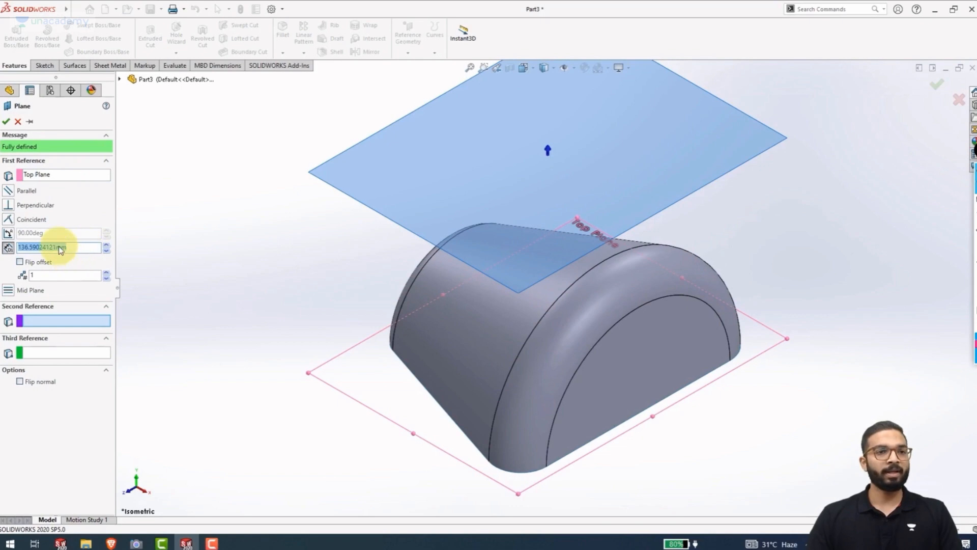
{"action": "type", "text": "150"}
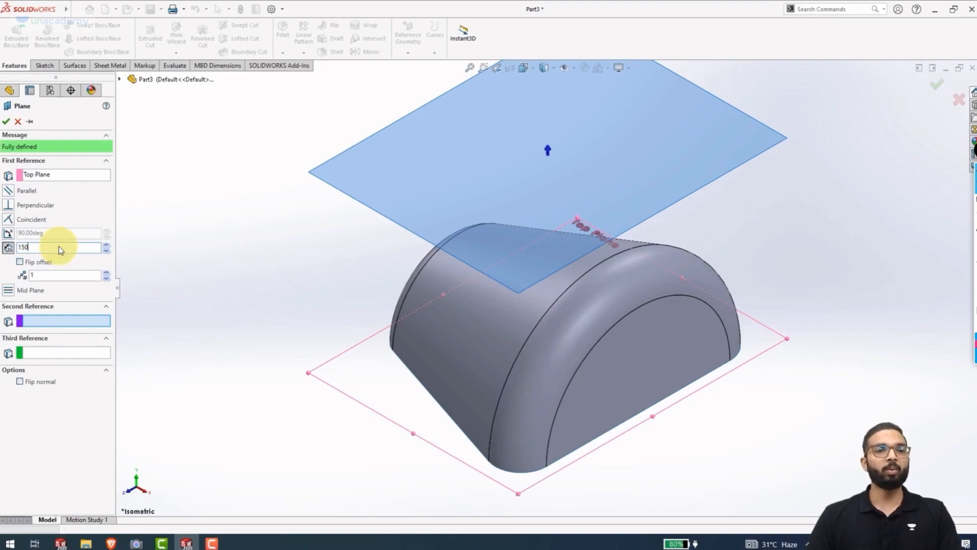
{"action": "key", "text": "Return"}
{"action": "left_click", "coordinate": [6, 122]}
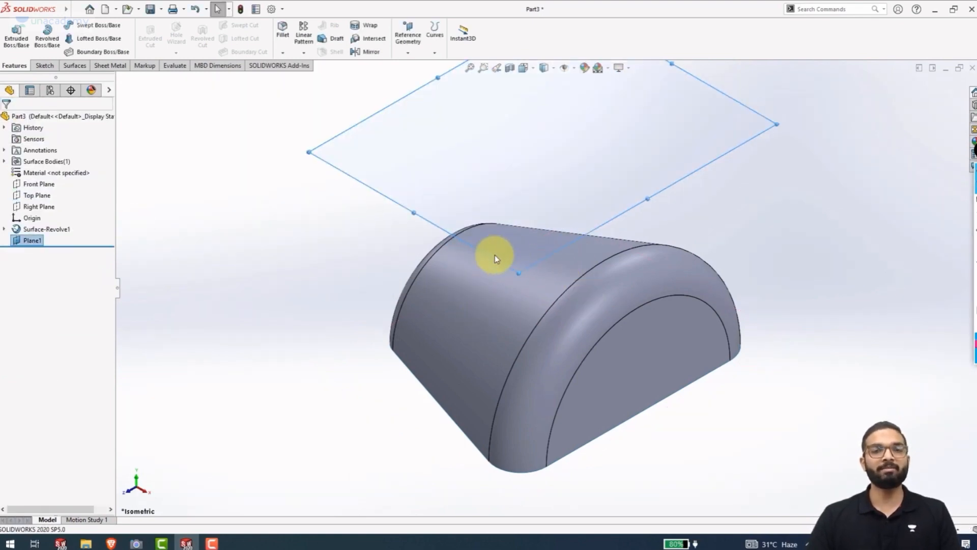
Start a sketch on the new offset plane and draw a circle about 54 mm in diameter near the middle of the tapered surface.
{"action": "left_click", "coordinate": [364, 176]}
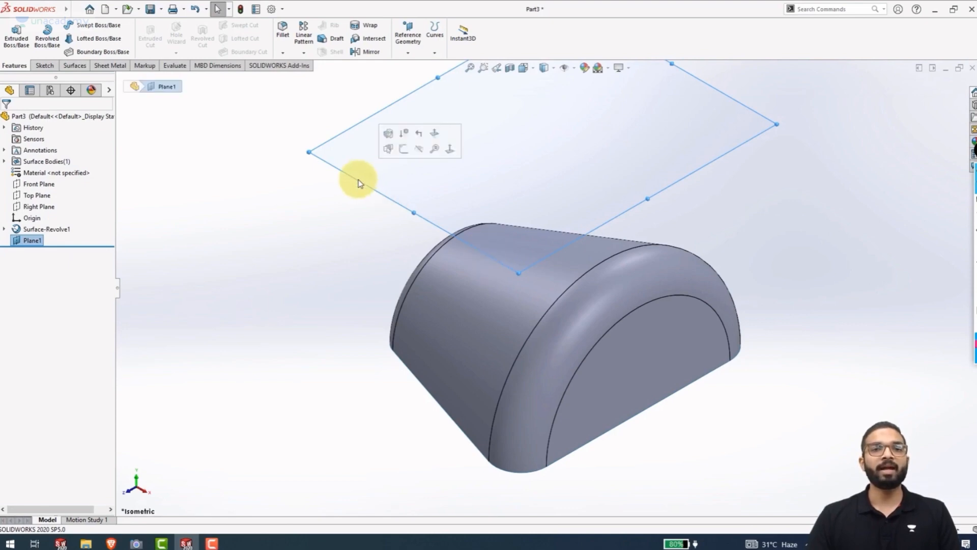
{"action": "left_click", "coordinate": [404, 149]}
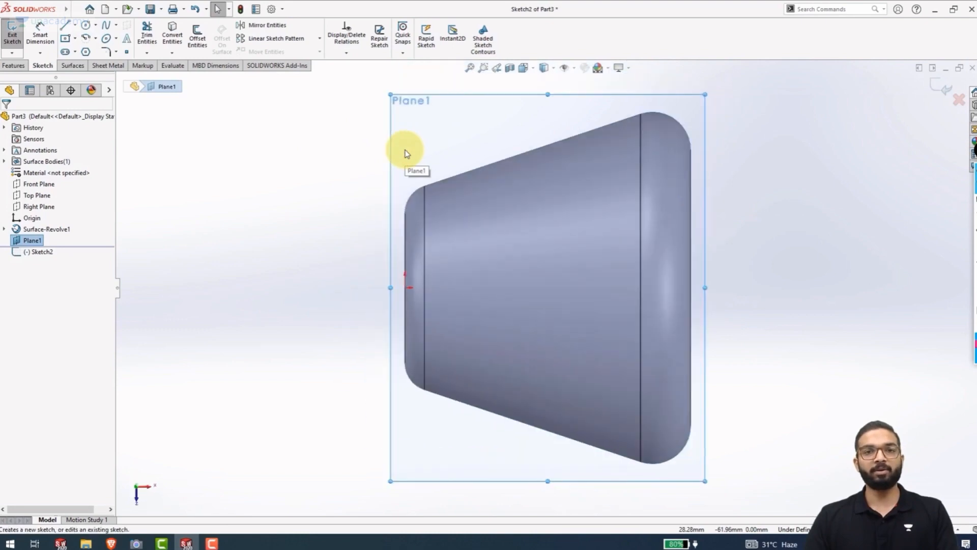
{"action": "left_click", "coordinate": [86, 25]}
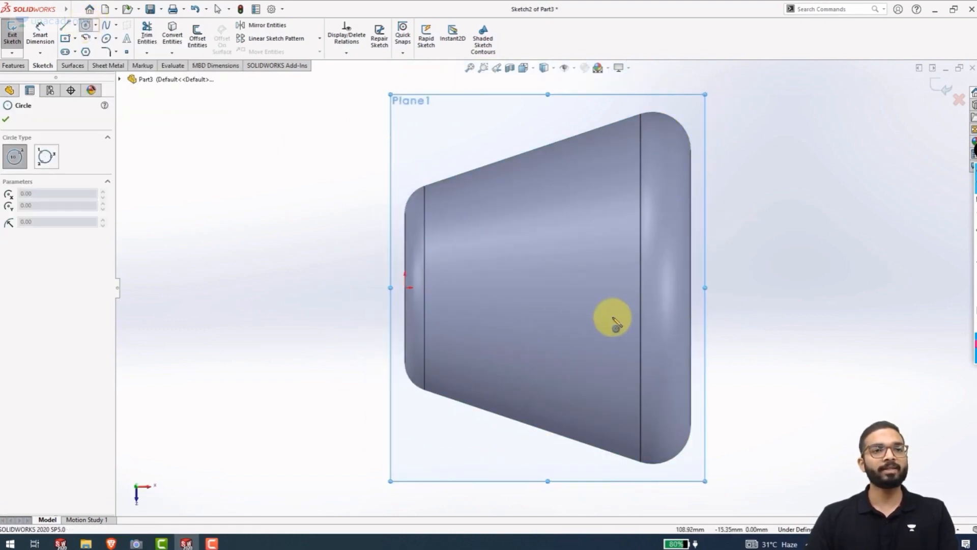
{"action": "left_click", "coordinate": [545, 287]}
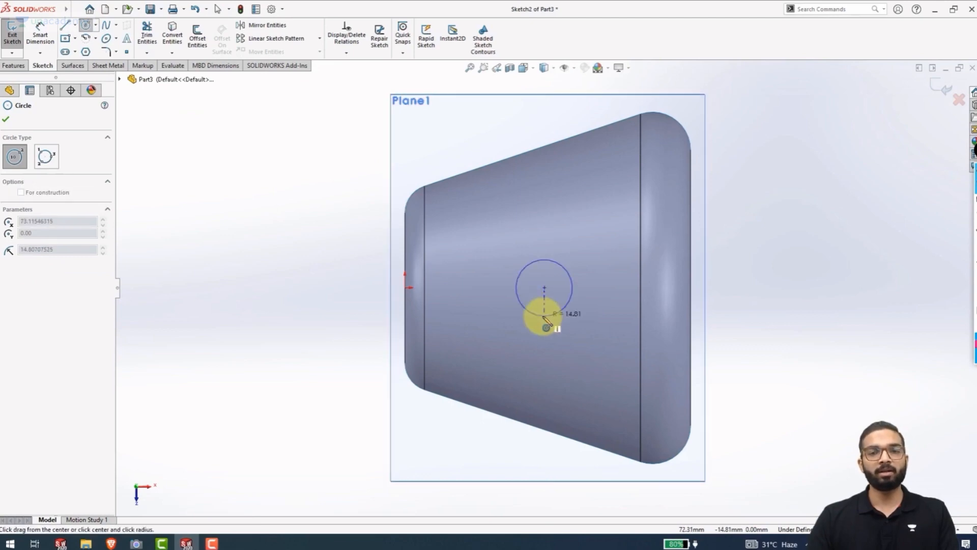
{"action": "left_click", "coordinate": [547, 350]}
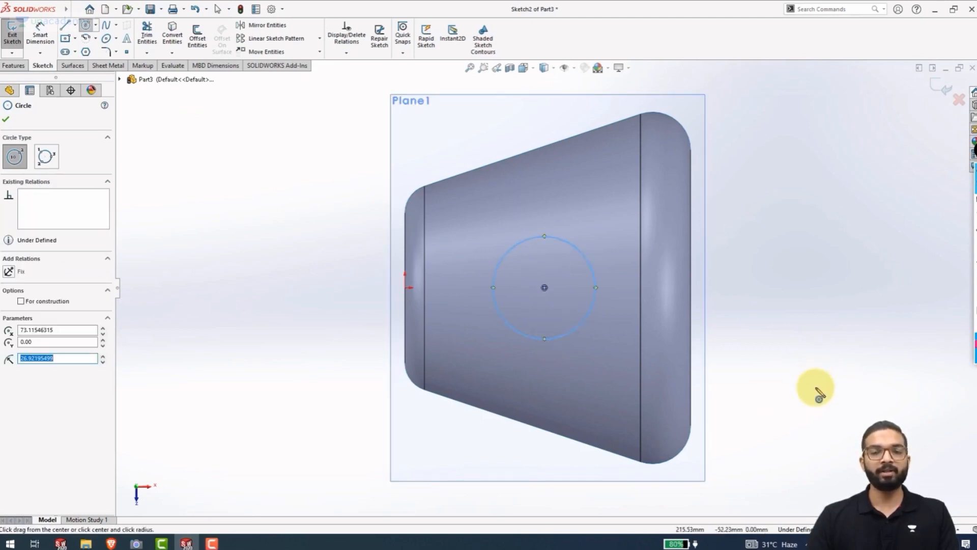
Dimension the circle's diameter to 36 mm.
{"action": "right_click_drag", "start_coordinate": [800, 362], "coordinate": [811, 220]}
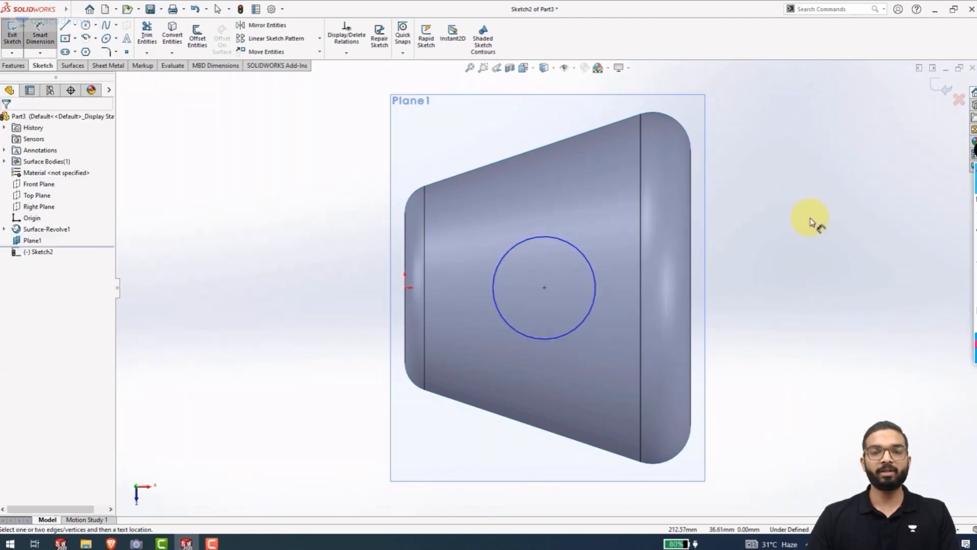
{"action": "left_click", "coordinate": [583, 253]}
{"action": "left_click", "coordinate": [624, 209]}
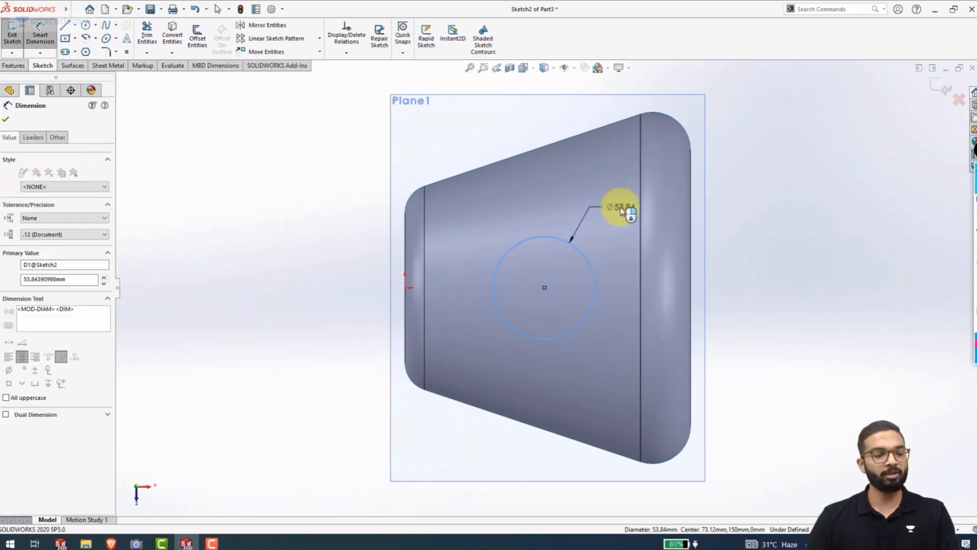
{"action": "type", "text": "36"}
{"action": "key", "text": "Return"}
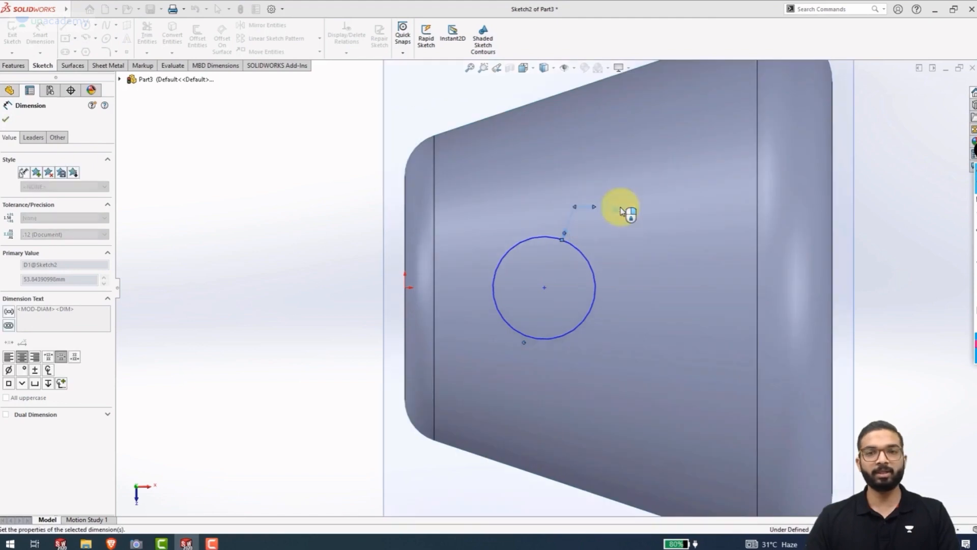
{"action": "key", "text": "Escape"}
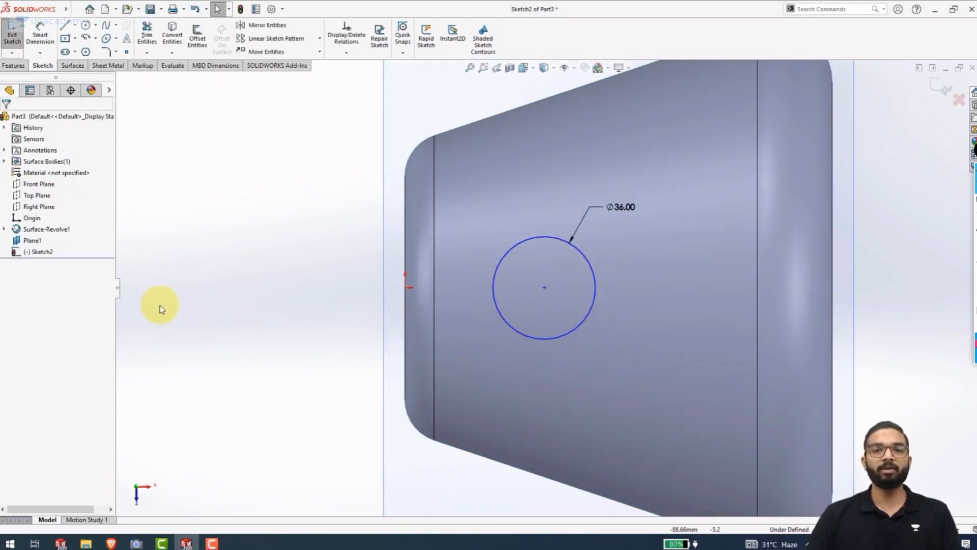
Dimension the horizontal distance from the surface's narrow end edge to the circle's center to 80 mm.
{"action": "right_click_drag", "start_coordinate": [217, 337], "coordinate": [240, 156]}
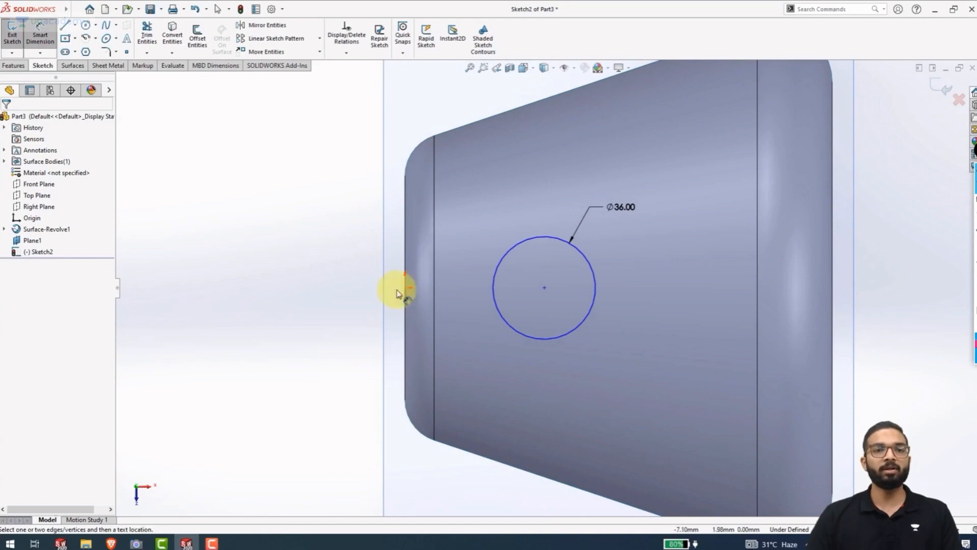
{"action": "left_click", "coordinate": [544, 291]}
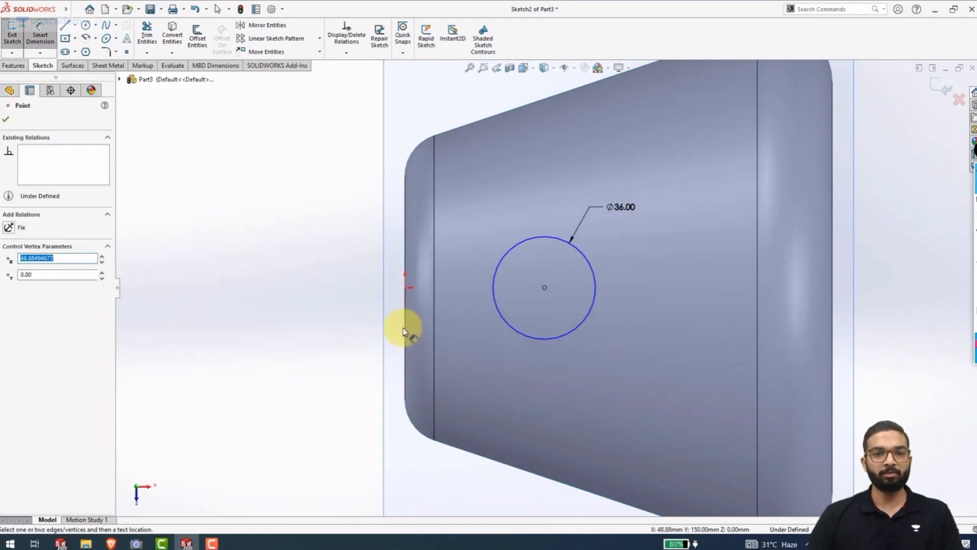
{"action": "left_click", "coordinate": [406, 334]}
{"action": "left_click", "coordinate": [486, 410]}
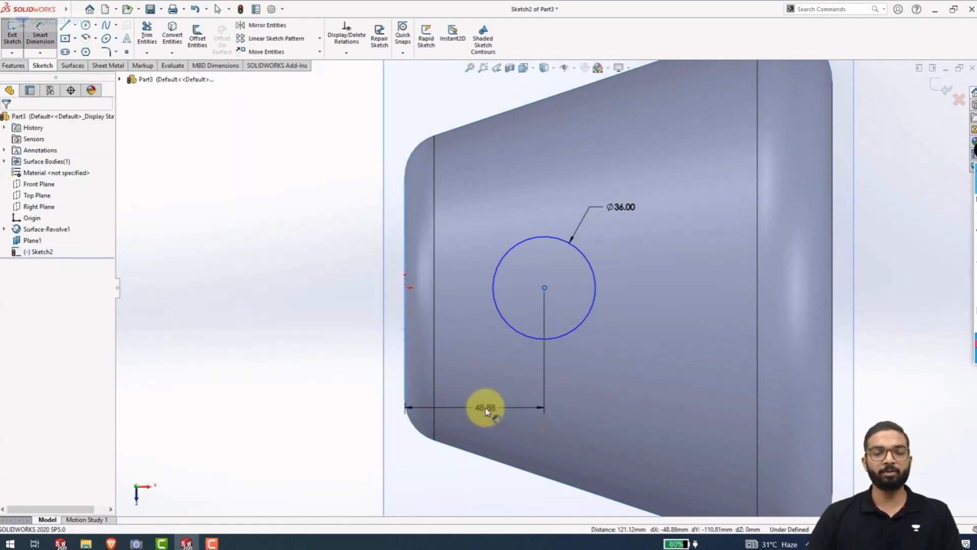
{"action": "type", "text": "80"}
{"action": "key", "text": "Return"}
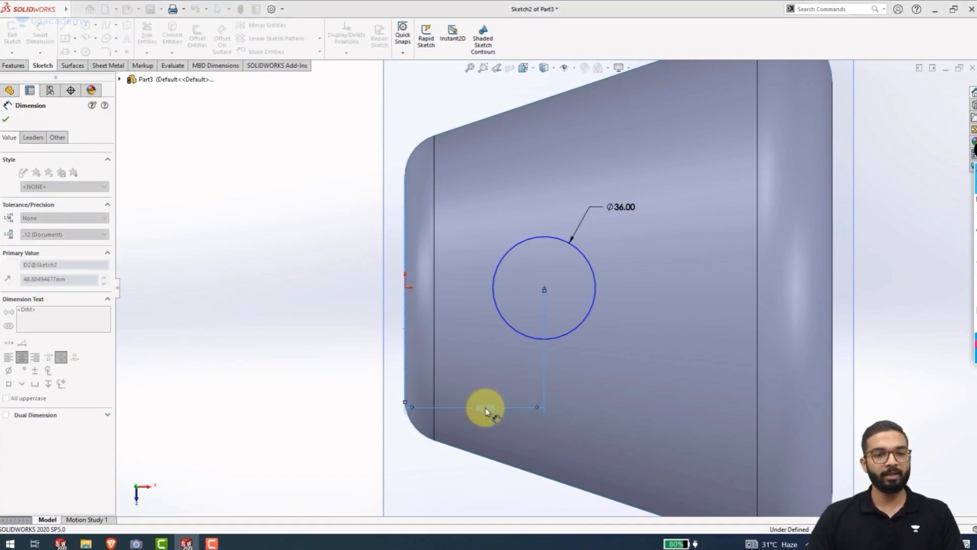
{"action": "key", "text": "Escape"}
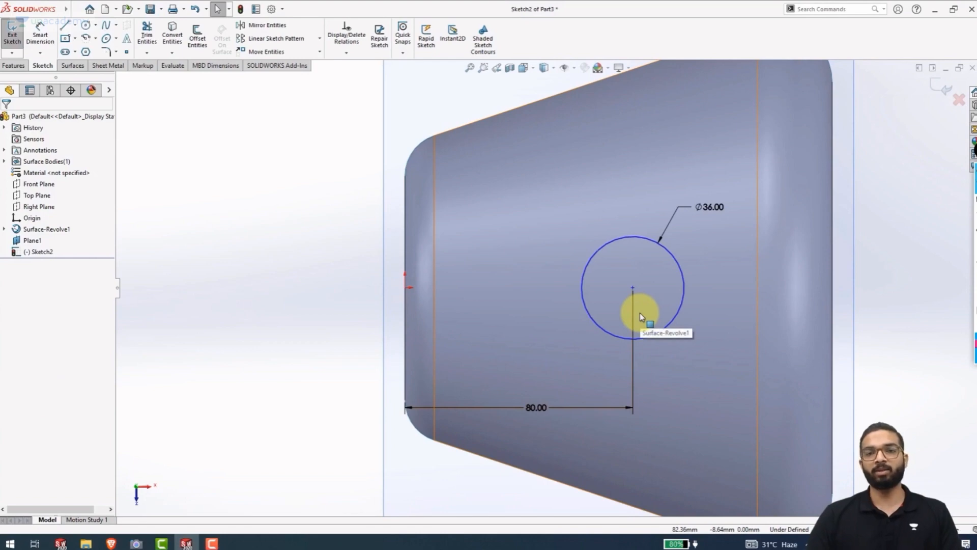
Add a horizontal relation between the circle's center and the origin to fully define the sketch.
{"action": "left_click", "coordinate": [631, 288]}
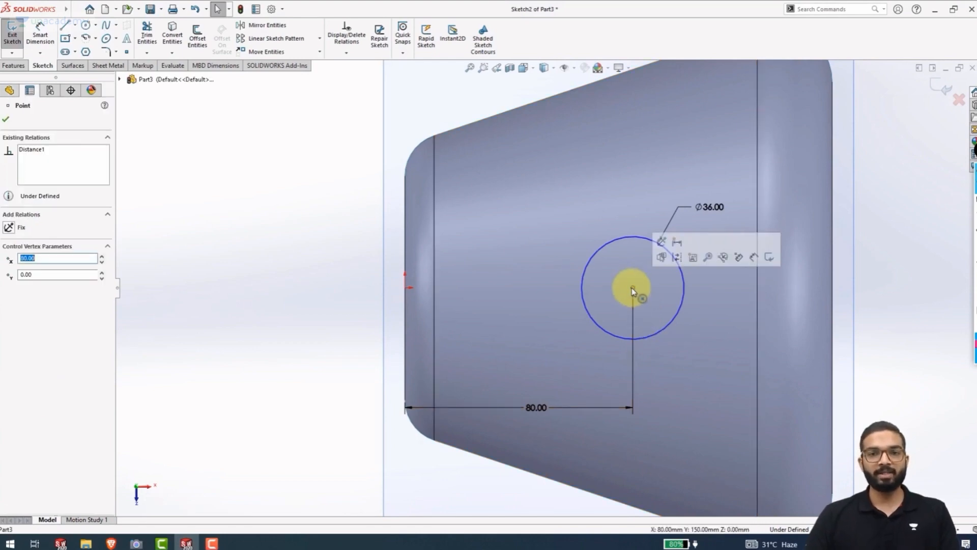
{"action": "left_click", "coordinate": [406, 288], "text": "ctrl"}
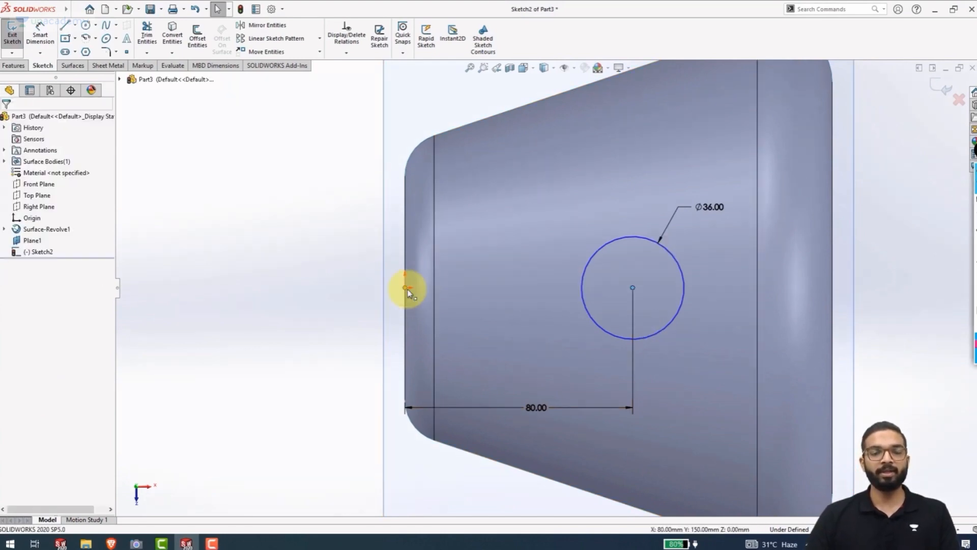
{"action": "left_click", "coordinate": [438, 245]}
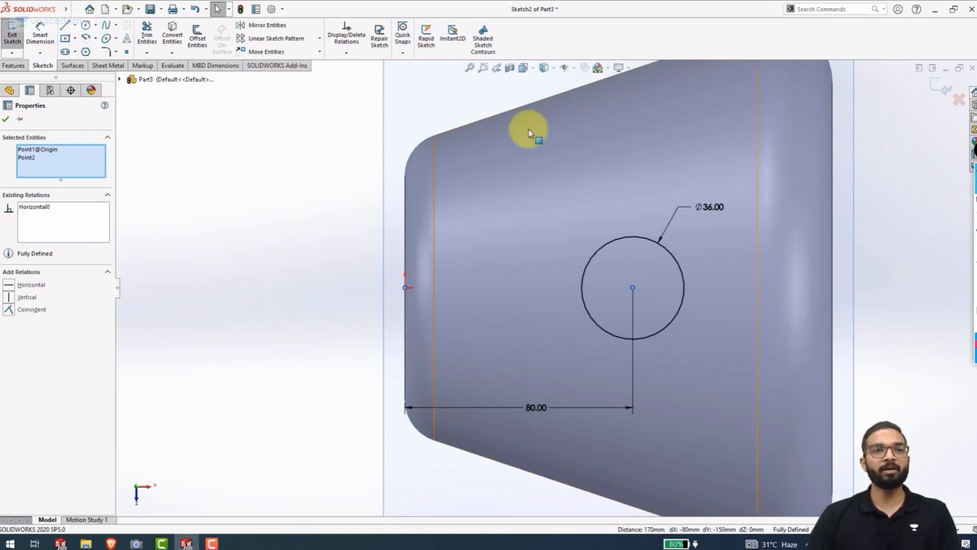
{"action": "left_click", "coordinate": [4, 70]}
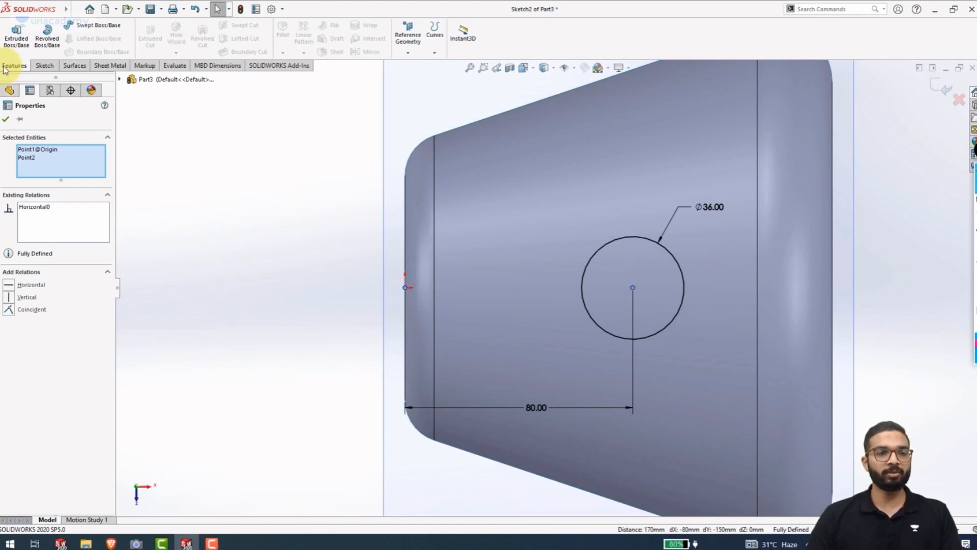
Extrude the circle as a surface in the reversed direction, up to the tapered revolved surface body.
{"action": "left_click", "coordinate": [73, 65]}
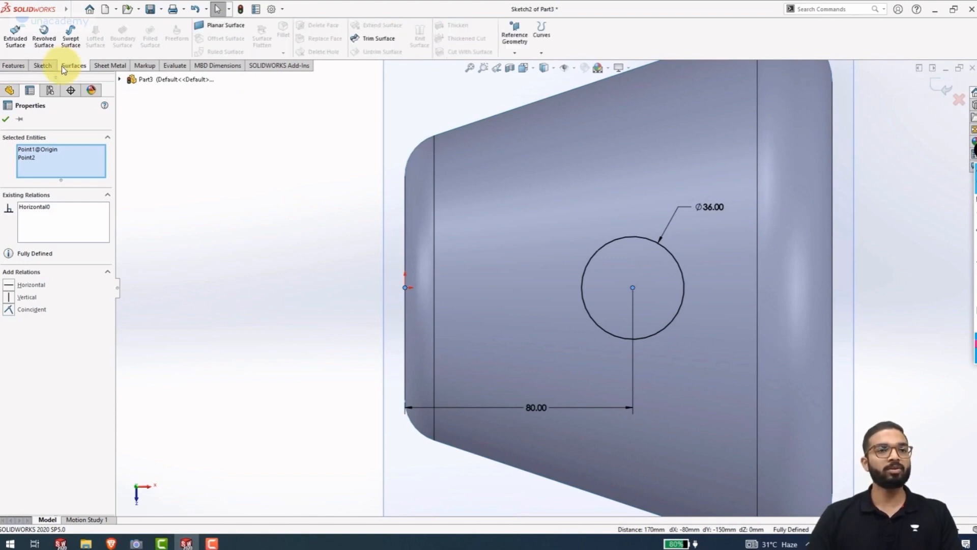
{"action": "left_click", "coordinate": [10, 35]}
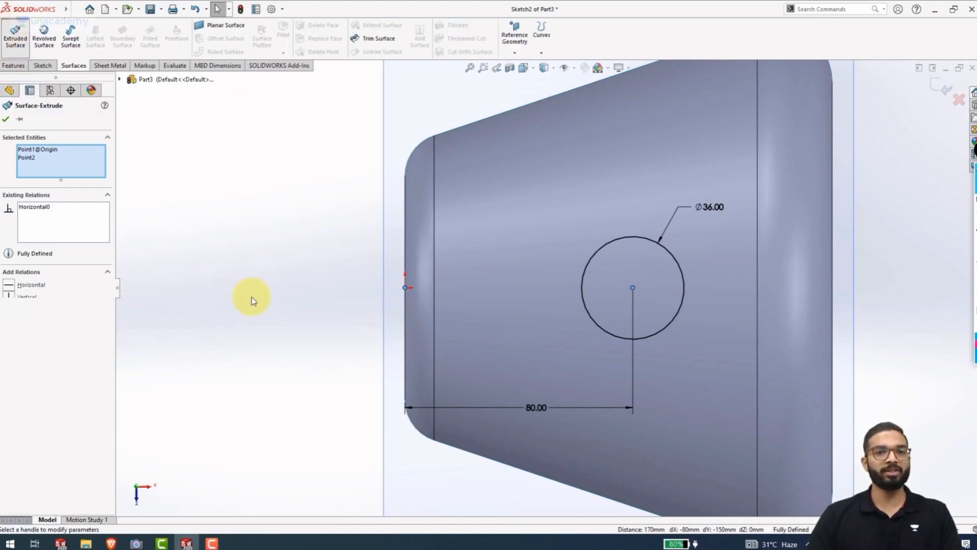
{"action": "middle_click_drag", "start_coordinate": [384, 244], "coordinate": [423, 175]}
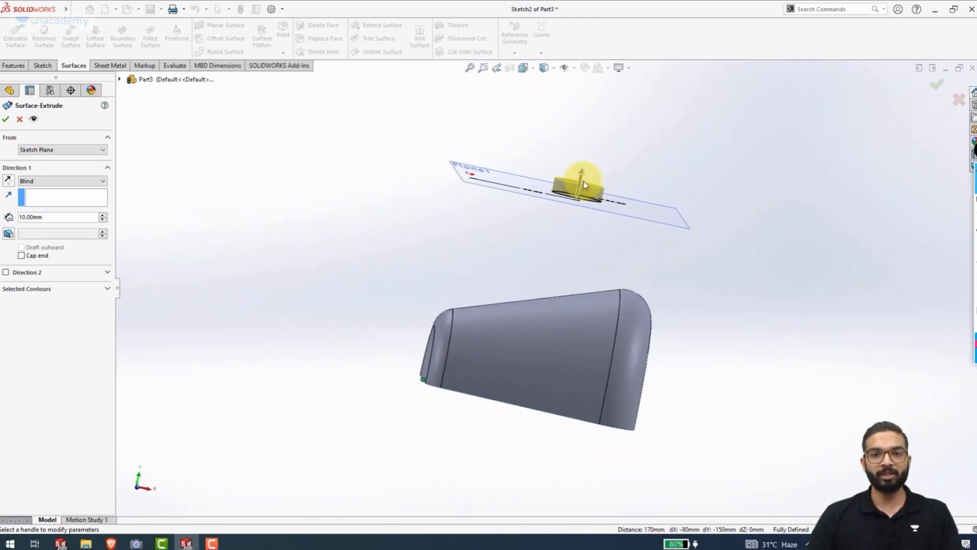
{"action": "left_click", "coordinate": [8, 183]}
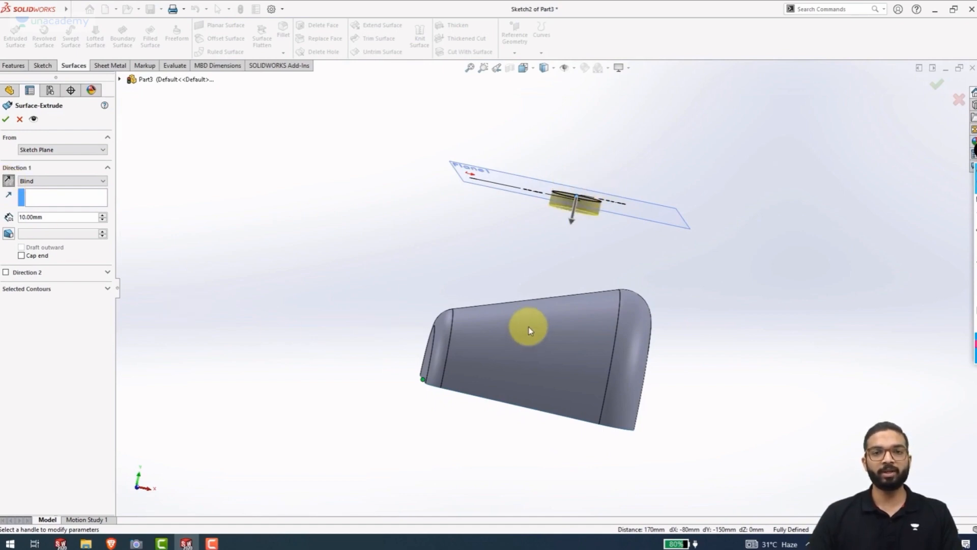
{"action": "left_click", "coordinate": [62, 181]}
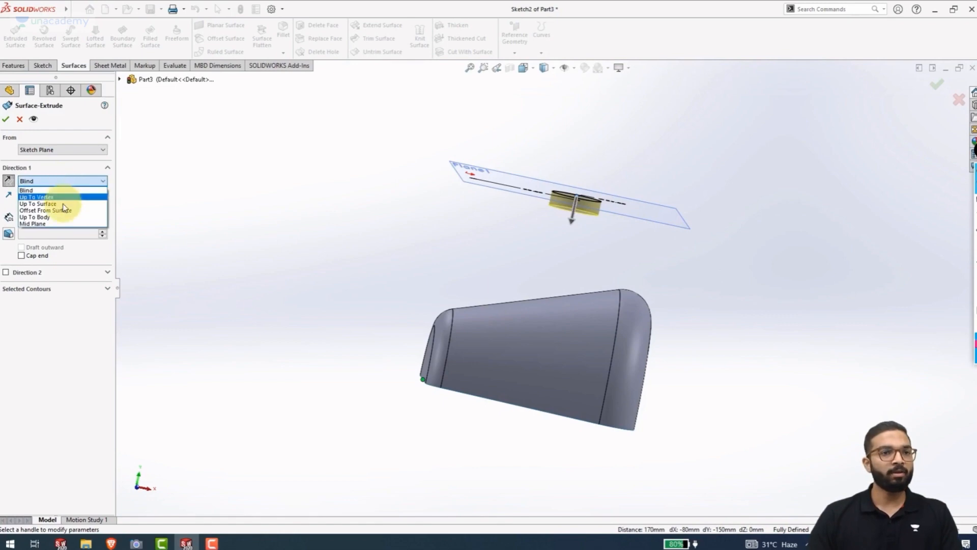
{"action": "left_click", "coordinate": [60, 217]}
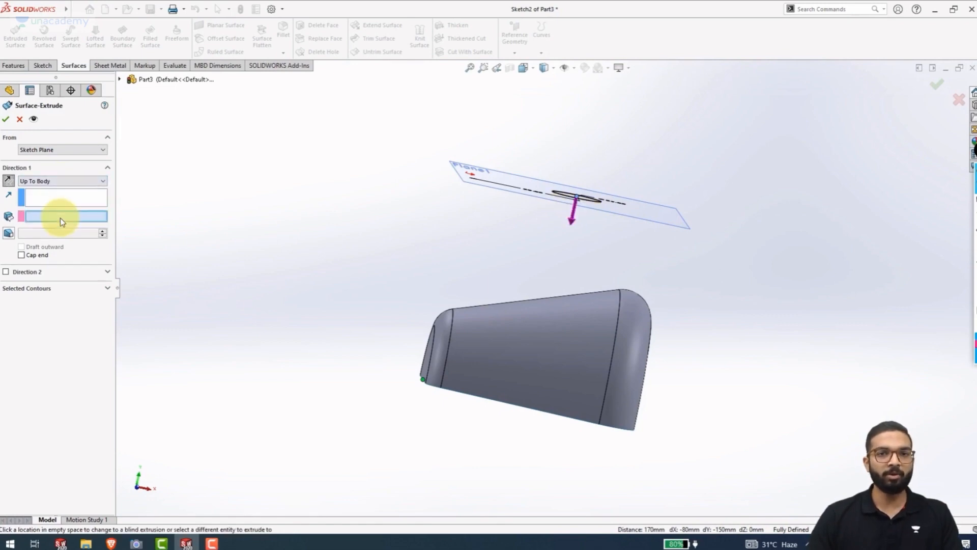
{"action": "left_click", "coordinate": [494, 346]}
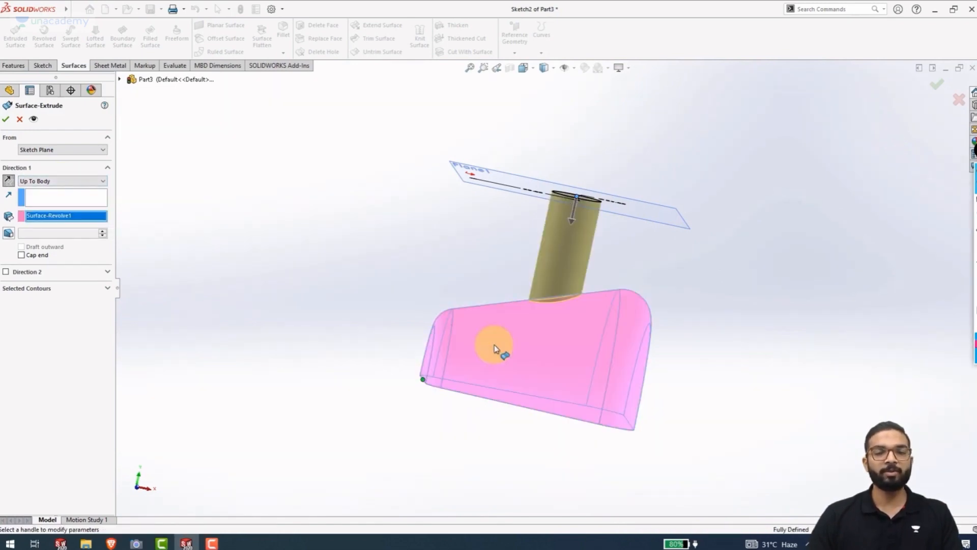
{"action": "middle_click_drag", "start_coordinate": [402, 277], "coordinate": [411, 326]}
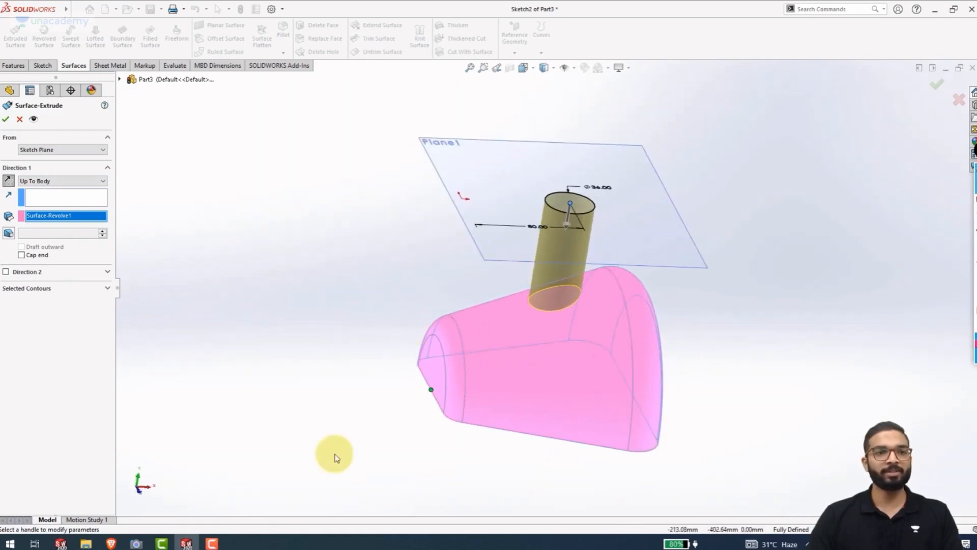
{"action": "left_click", "coordinate": [6, 123]}
Edit the extruded surface to add a 10° outward draft.
{"action": "middle_click_drag", "start_coordinate": [484, 344], "coordinate": [485, 302]}
{"action": "scroll", "coordinate": [544, 259], "scroll_direction": "down", "scroll_amount": 5}
{"action": "middle_click_drag", "start_coordinate": [556, 220], "coordinate": [403, 260]}
{"action": "scroll", "coordinate": [489, 299], "scroll_direction": "up", "scroll_amount": 5}
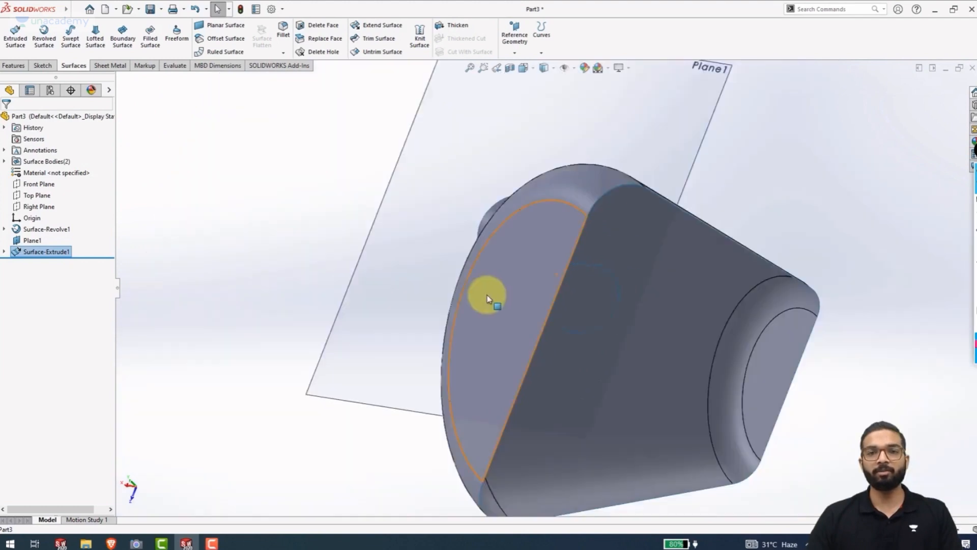
{"action": "middle_click_drag", "start_coordinate": [488, 298], "coordinate": [563, 300]}
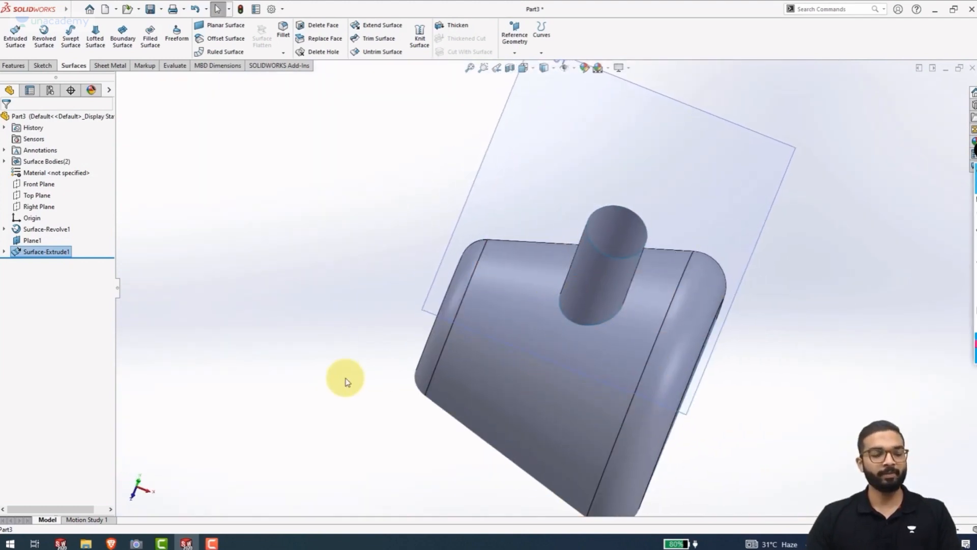
{"action": "key", "text": "ctrl+7"}
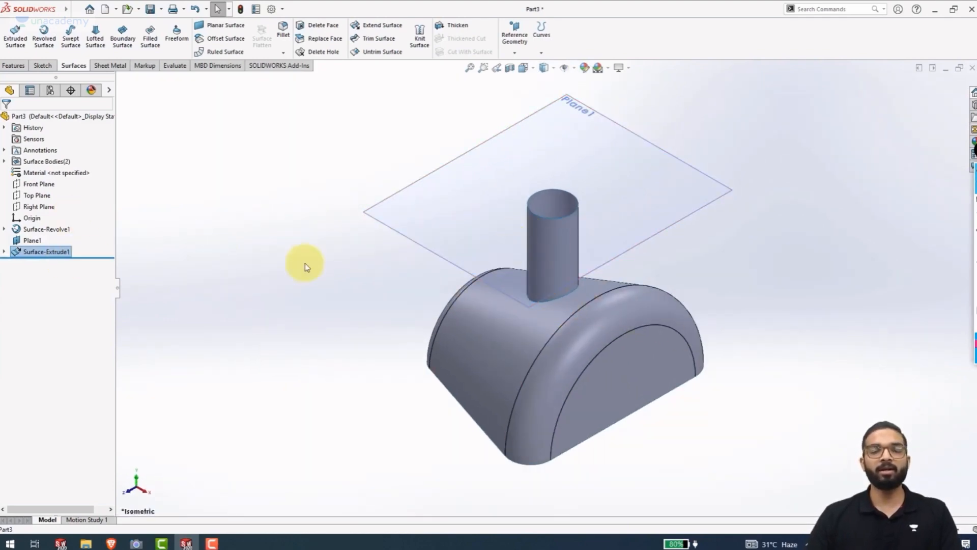
{"action": "left_click", "coordinate": [37, 254]}
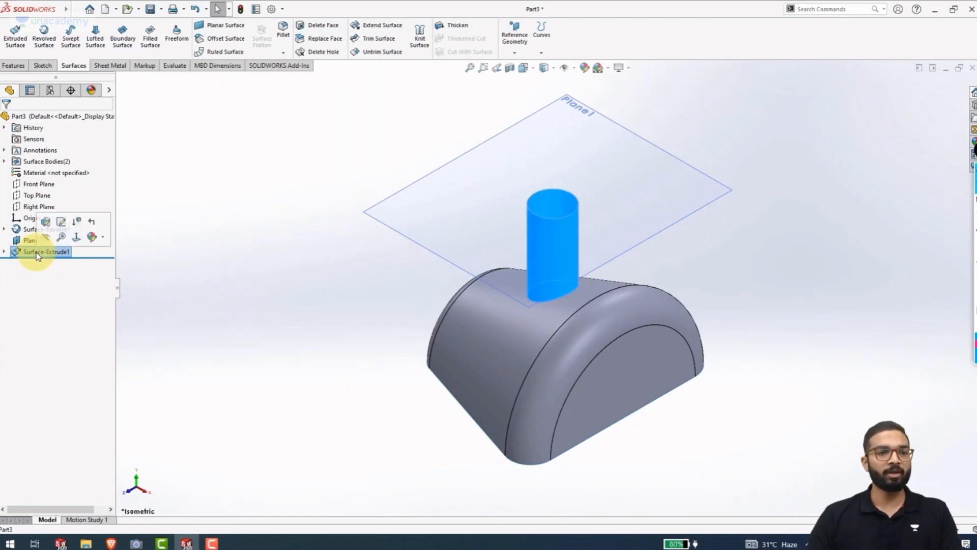
{"action": "key", "text": "F2"}
{"action": "left_click", "coordinate": [14, 250]}
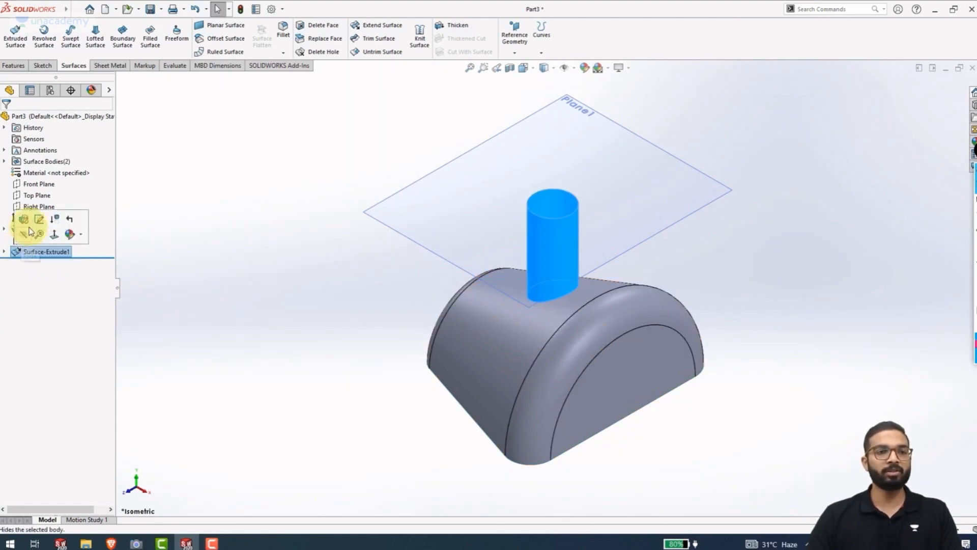
{"action": "left_click", "coordinate": [27, 219]}
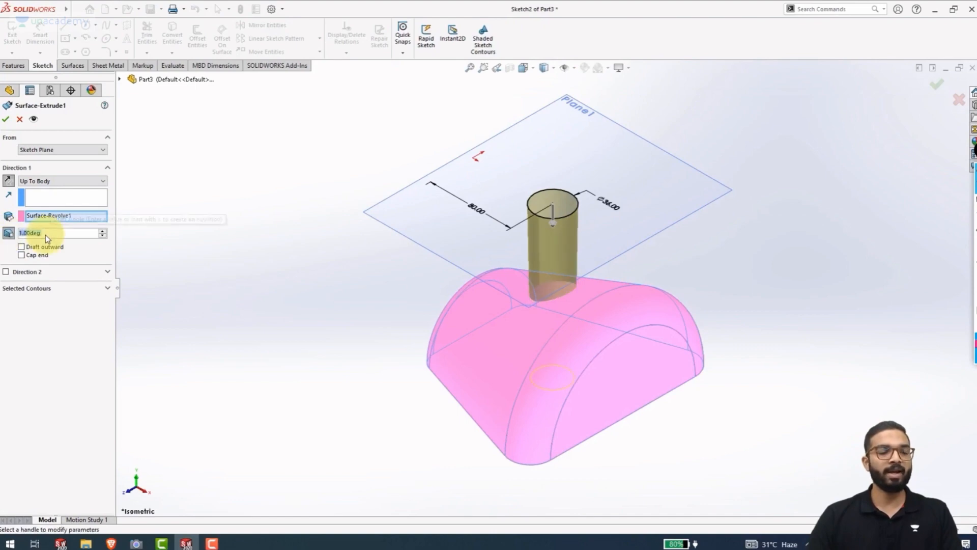
{"action": "type", "text": "10"}
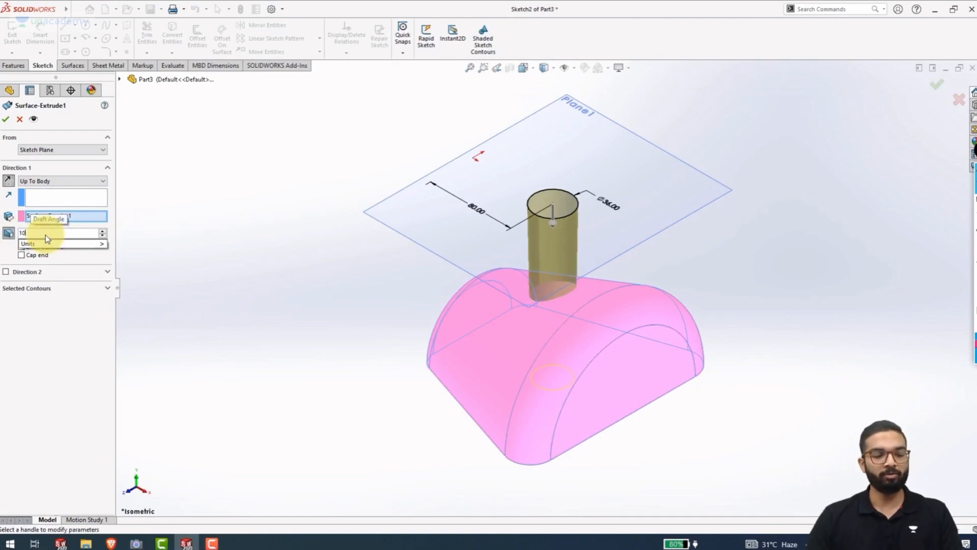
{"action": "key", "text": "Return"}
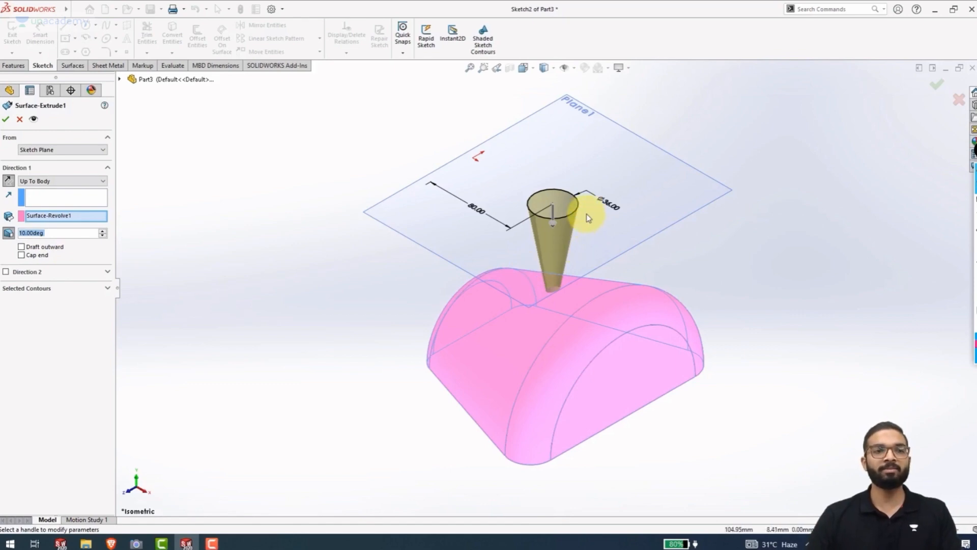
{"action": "left_click", "coordinate": [21, 248]}
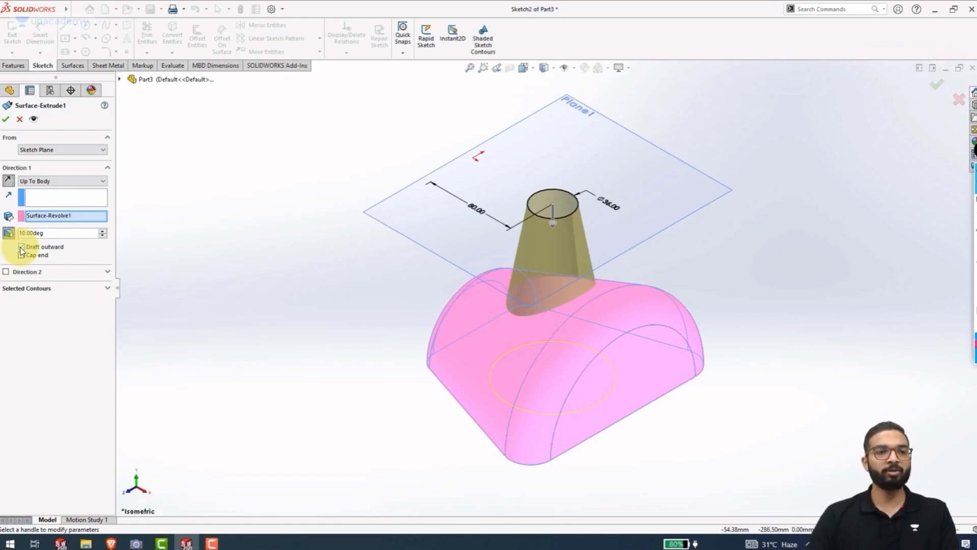
{"action": "left_click", "coordinate": [7, 120]}
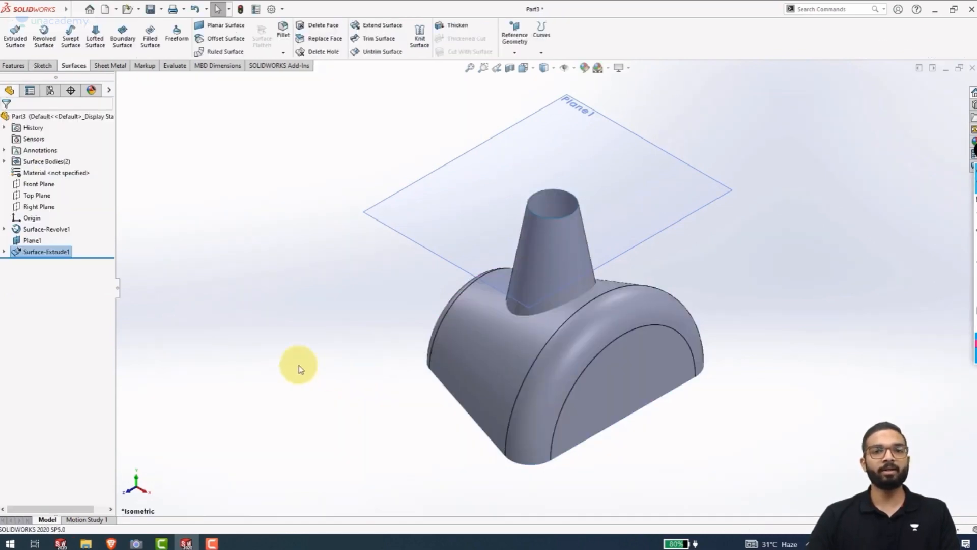
Close the open upper end of the conical extrusion with a planar surface bounded by its circular edge.
{"action": "mouse_move", "coordinate": [299, 364]}
{"action": "middle_mouse_down"}
{"action": "mouse_move", "coordinate": [326, 299]}
{"action": "mouse_move", "coordinate": [426, 285]}
{"action": "mouse_move", "coordinate": [499, 342]}
{"action": "mouse_move", "coordinate": [448, 316]}
{"action": "mouse_move", "coordinate": [481, 264]}
{"action": "mouse_move", "coordinate": [489, 183]}
{"action": "mouse_move", "coordinate": [419, 356]}
{"action": "mouse_move", "coordinate": [337, 392]}
{"action": "middle_mouse_up"}
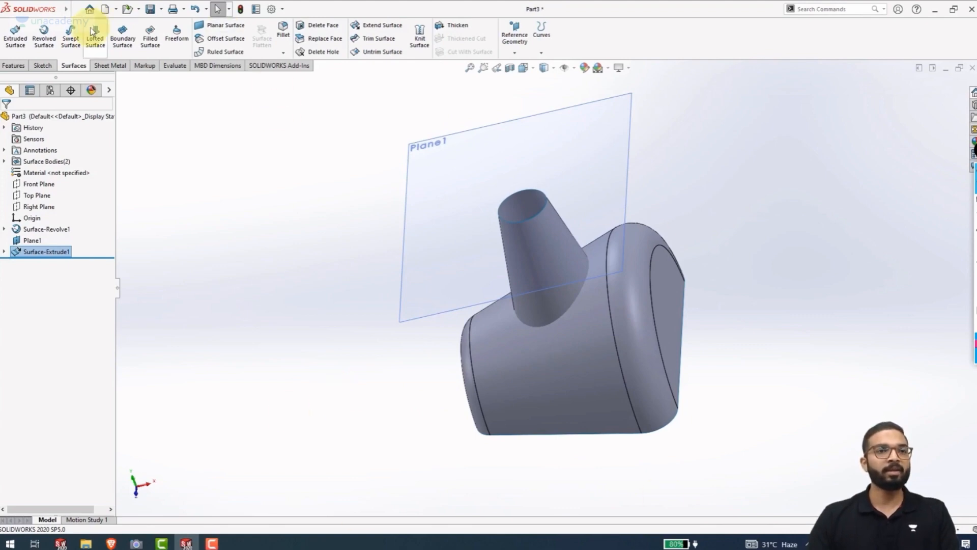
{"action": "left_click", "coordinate": [203, 27]}
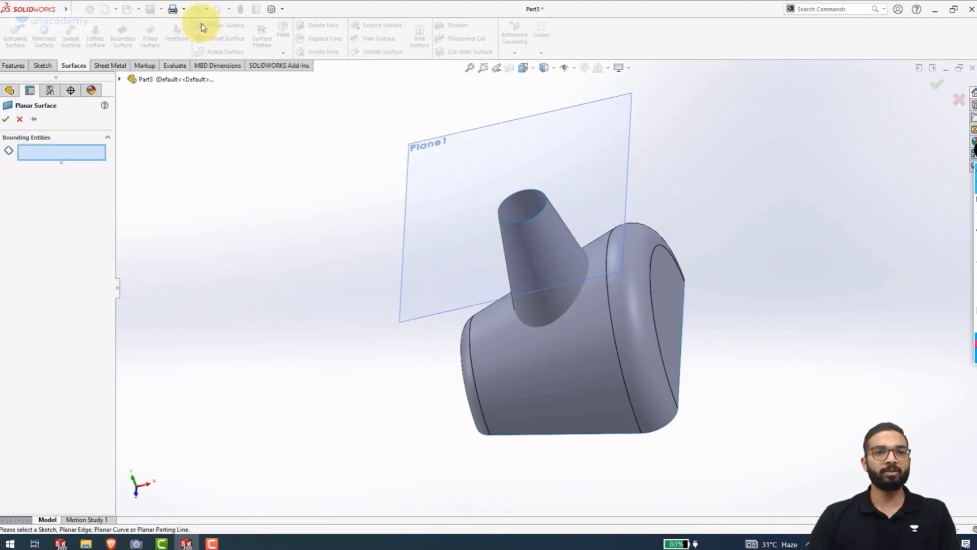
{"action": "left_click", "coordinate": [510, 222]}
{"action": "middle_click_drag", "start_coordinate": [384, 200], "coordinate": [419, 231]}
{"action": "scroll", "coordinate": [575, 222], "scroll_direction": "down", "scroll_amount": 6}
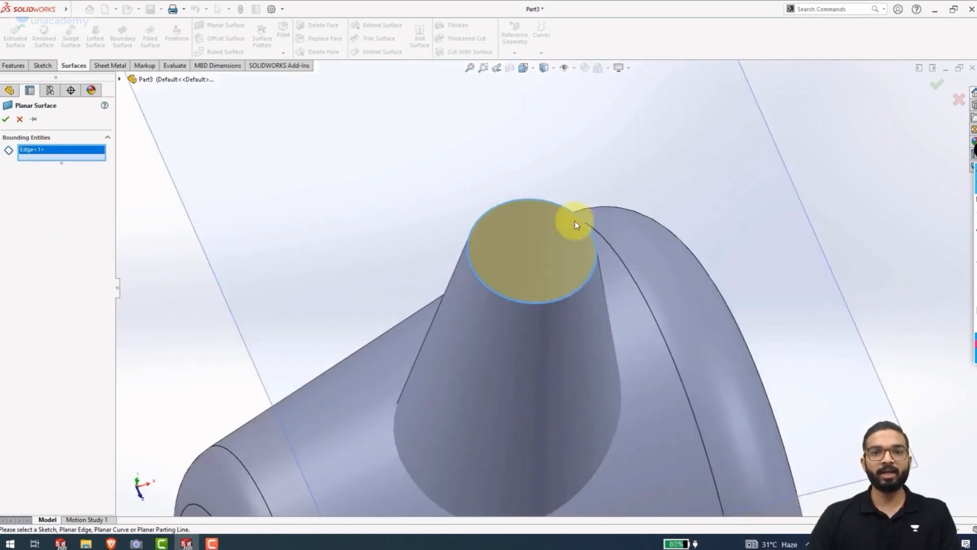
{"action": "middle_click_drag", "start_coordinate": [337, 247], "coordinate": [350, 171]}
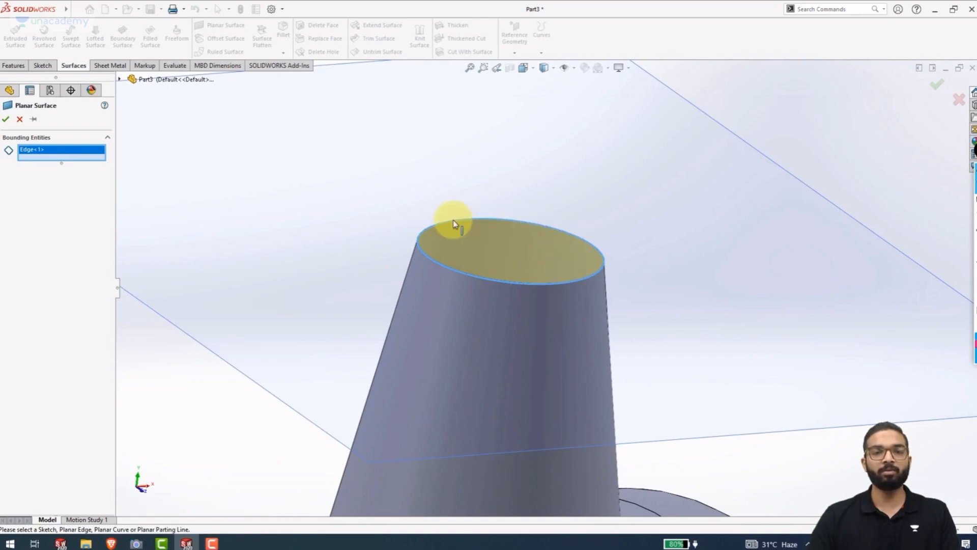
{"action": "left_click", "coordinate": [7, 119]}
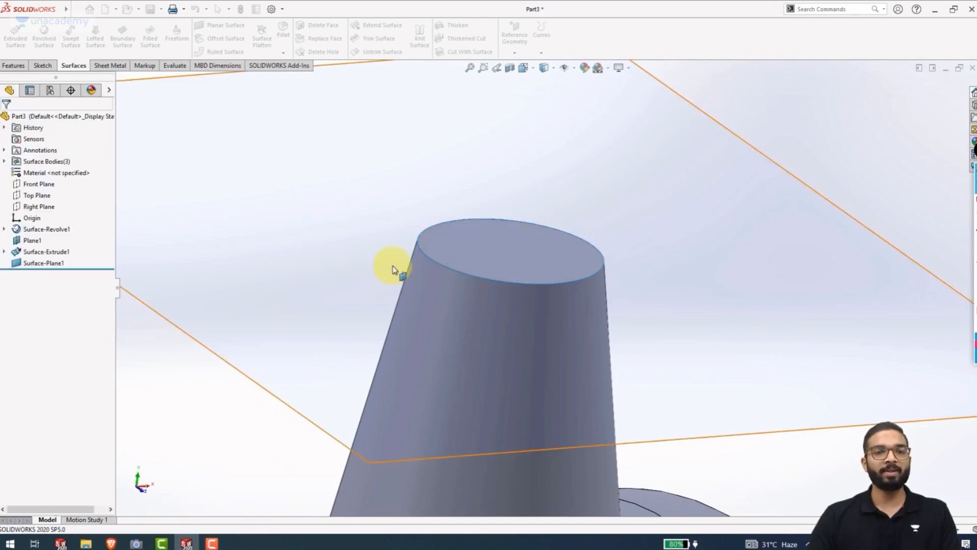
Start a circular pattern of the conical extruded surface body about the arc edge near the revolved surface's wide end.
{"action": "scroll", "coordinate": [394, 266], "scroll_direction": "up", "scroll_amount": 5}
{"action": "middle_click_drag", "start_coordinate": [468, 281], "coordinate": [508, 277]}
{"action": "scroll", "coordinate": [534, 294], "scroll_direction": "up", "scroll_amount": 4}
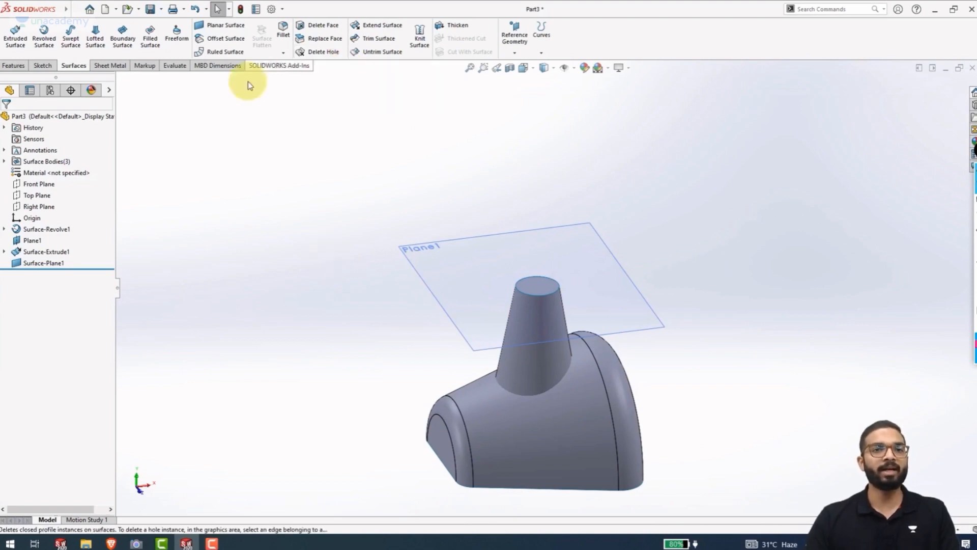
{"action": "left_click", "coordinate": [14, 66]}
{"action": "left_click", "coordinate": [303, 53]}
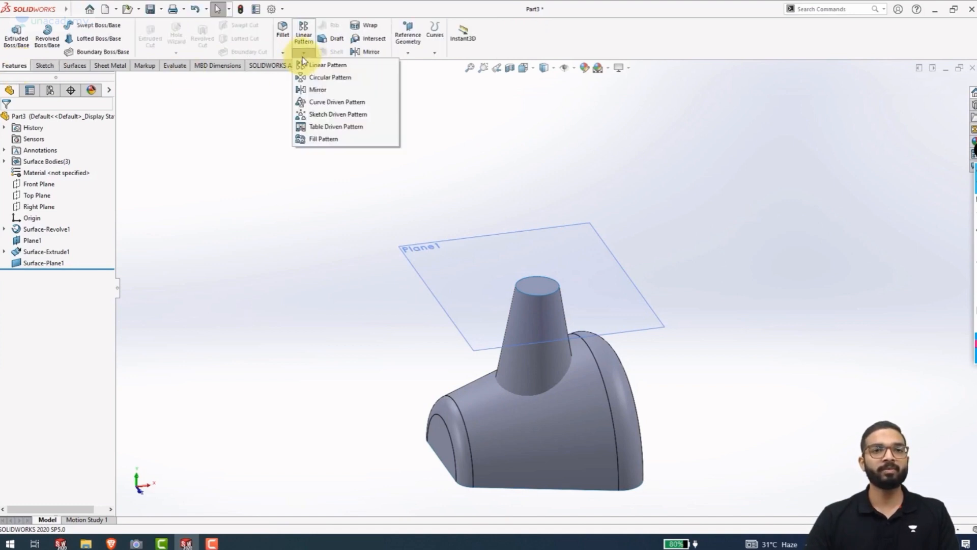
{"action": "left_click", "coordinate": [306, 78]}
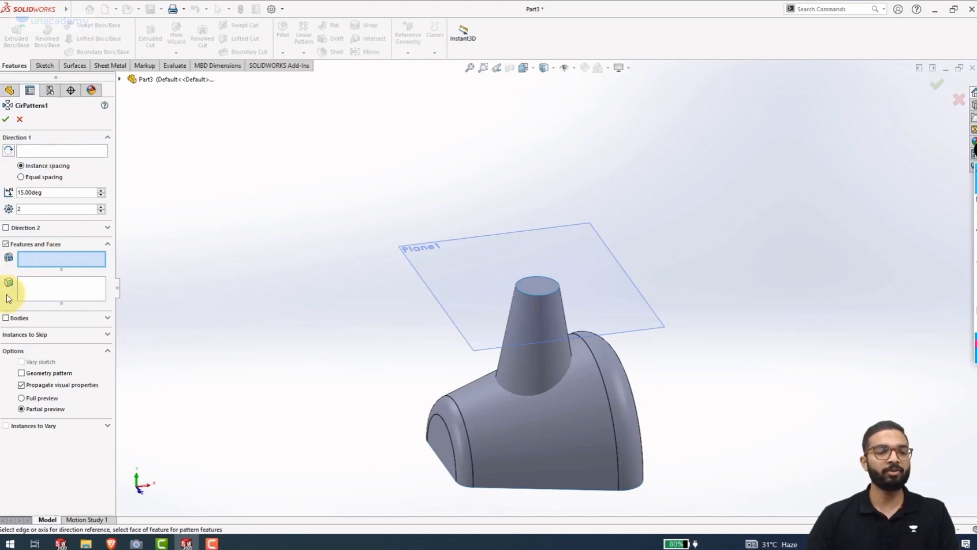
{"action": "left_click", "coordinate": [6, 245]}
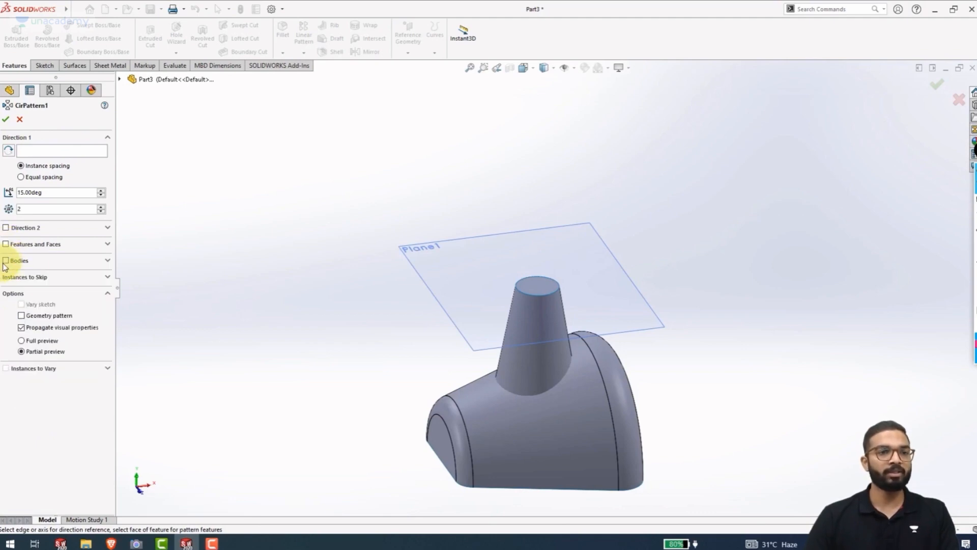
{"action": "left_click", "coordinate": [5, 260]}
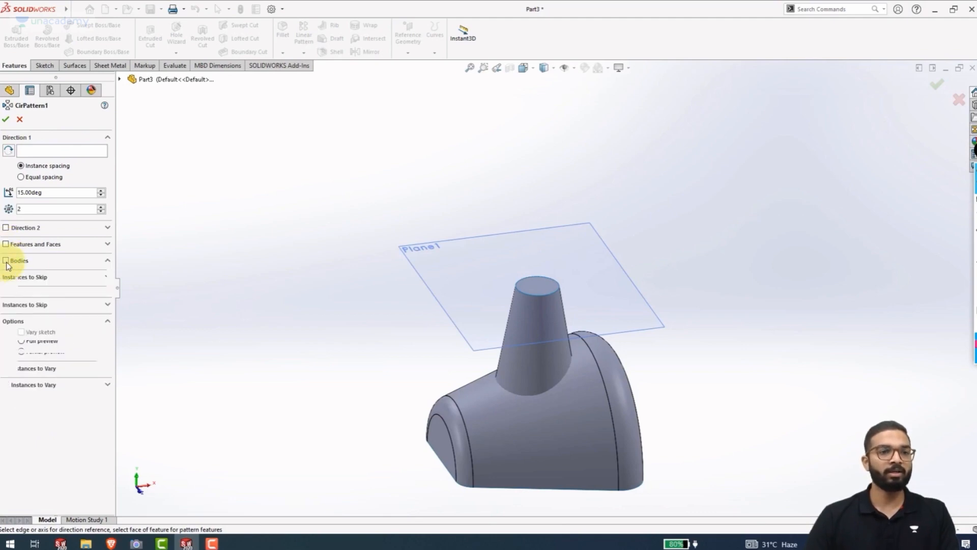
{"action": "left_click", "coordinate": [529, 352]}
{"action": "left_click", "coordinate": [61, 149]}
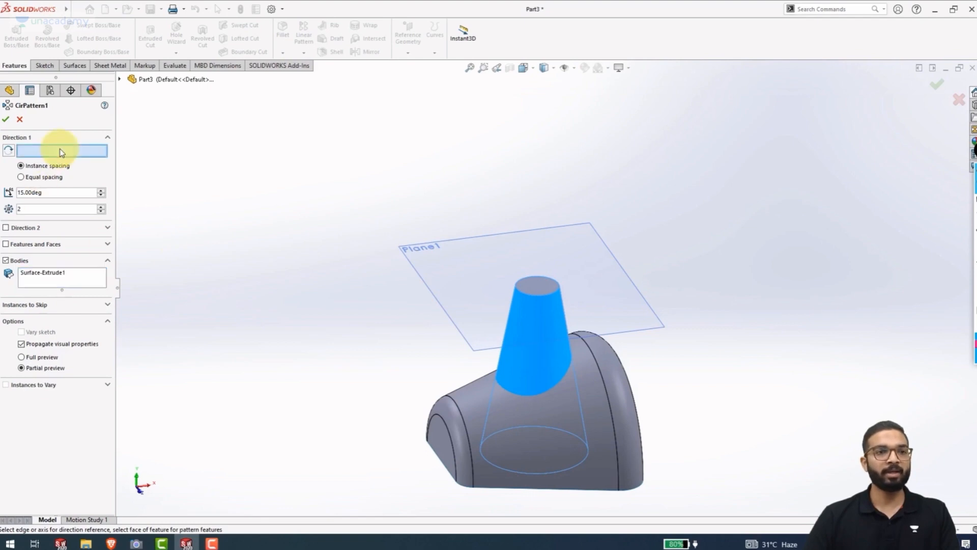
{"action": "left_click", "coordinate": [616, 422]}
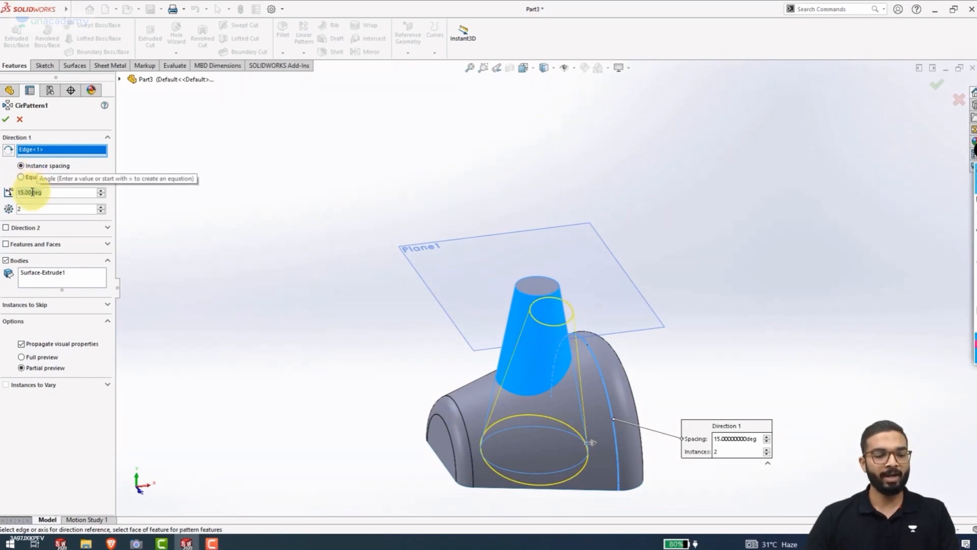
Set the circular pattern's instance spacing to 90° and check its preview from the side.
{"action": "type", "text": "90"}
{"action": "key", "text": "Return"}
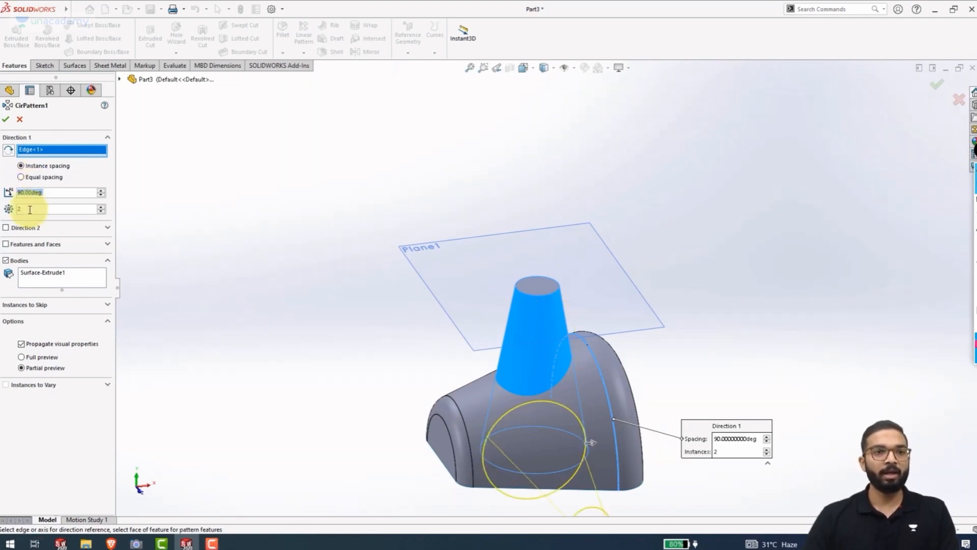
{"action": "scroll", "coordinate": [324, 288], "scroll_direction": "up", "scroll_amount": 2}
{"action": "scroll", "coordinate": [359, 284], "scroll_direction": "down", "scroll_amount": 2}
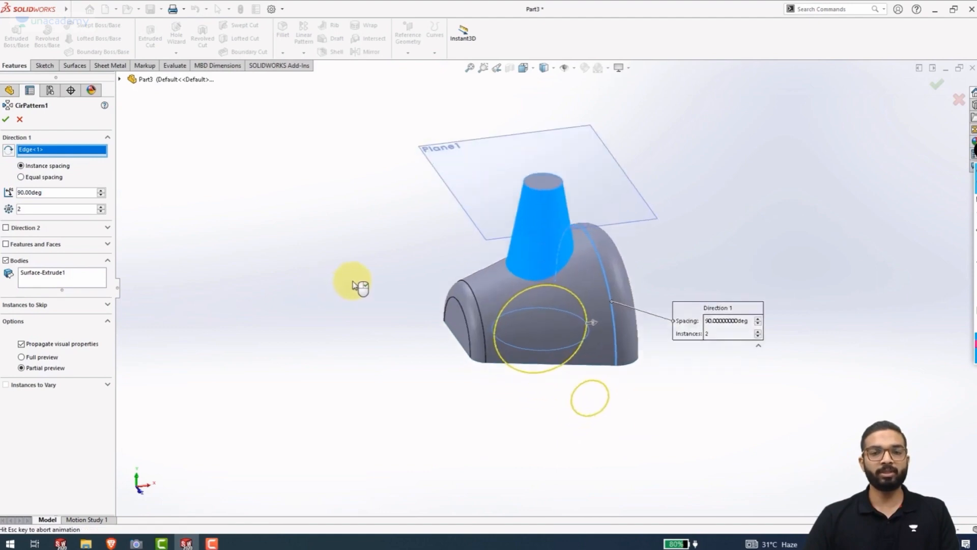
{"action": "scroll", "coordinate": [384, 299], "scroll_direction": "down", "scroll_amount": 3}
{"action": "key", "text": "space"}
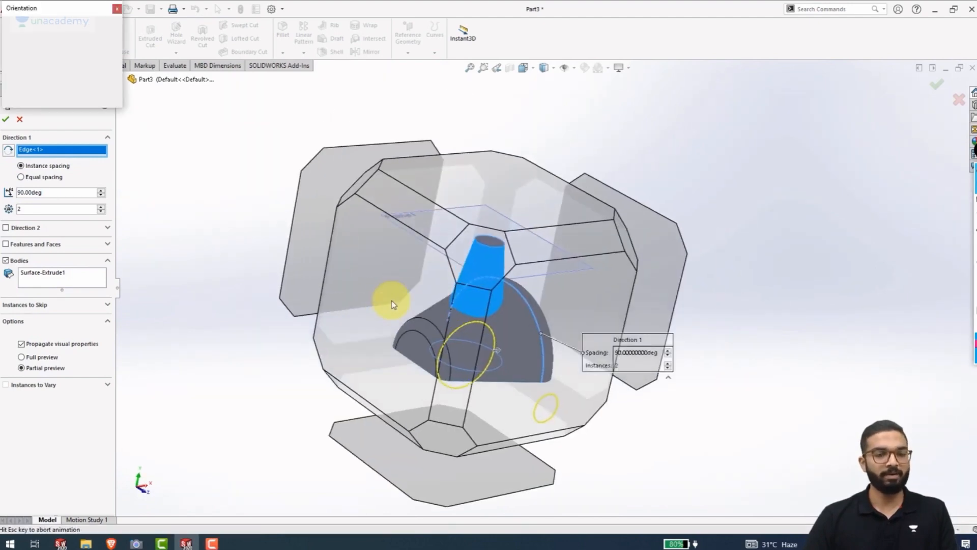
{"action": "left_click", "coordinate": [352, 368]}
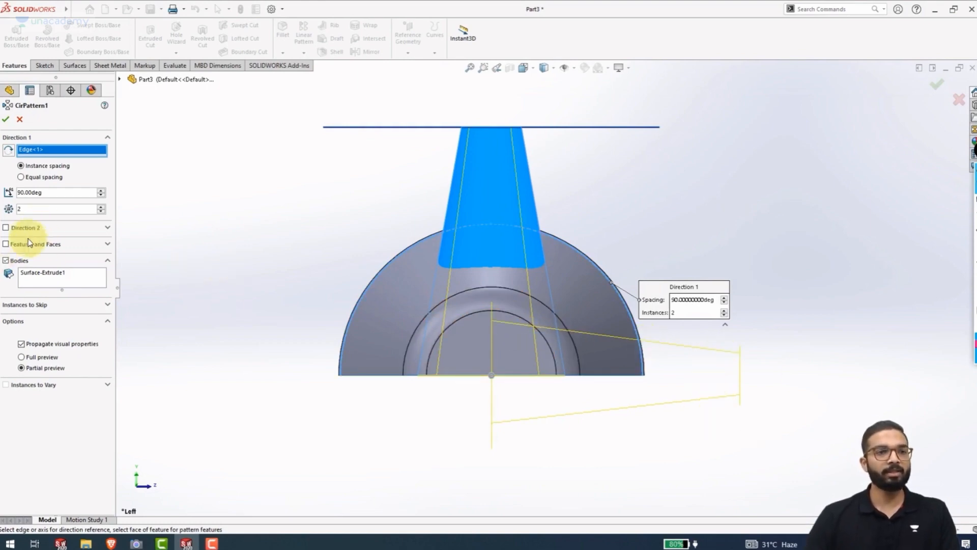
Add a symmetric second direction to the circular pattern and finish it.
{"action": "left_click", "coordinate": [6, 228]}
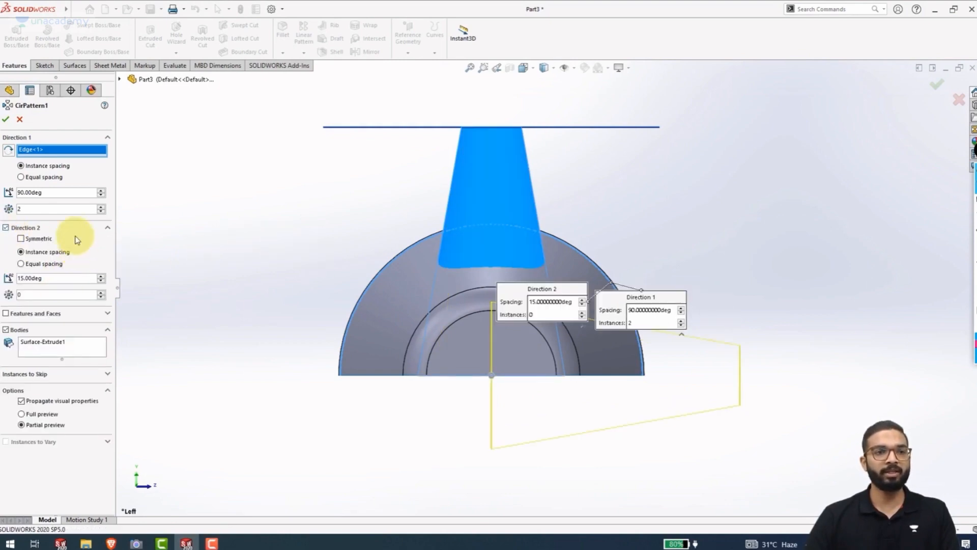
{"action": "left_click", "coordinate": [21, 238]}
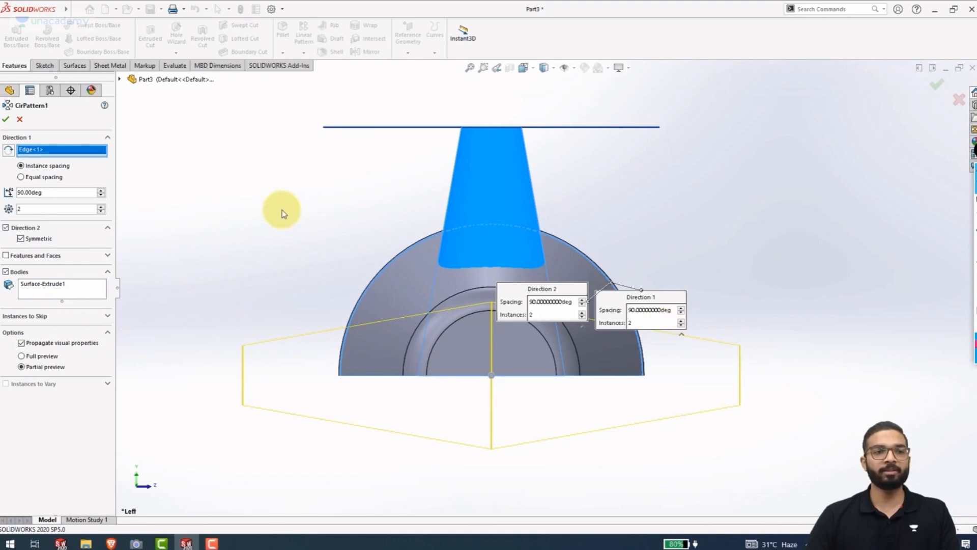
{"action": "left_click", "coordinate": [6, 119]}
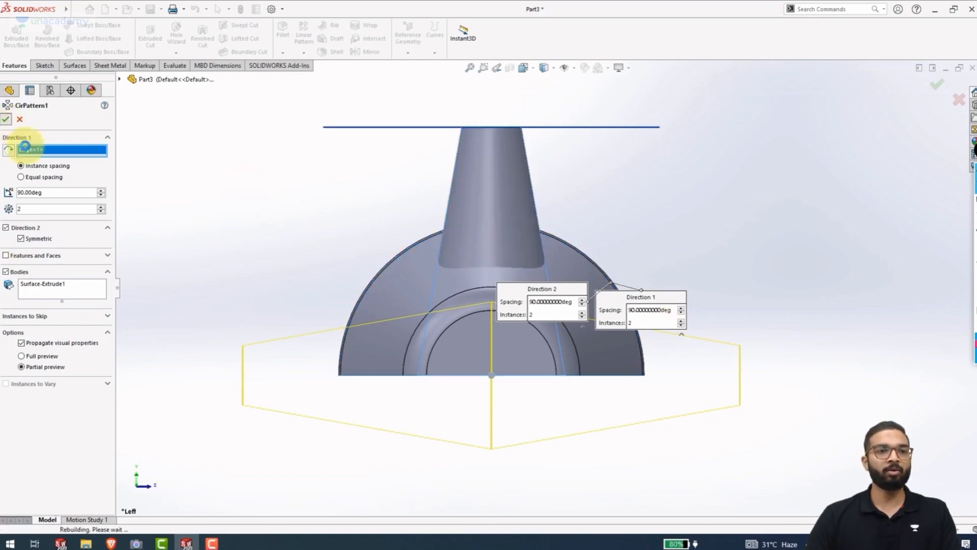
{"action": "scroll", "coordinate": [336, 264], "scroll_direction": "up", "scroll_amount": 3}
{"action": "middle_click_drag", "start_coordinate": [334, 262], "coordinate": [225, 328]}
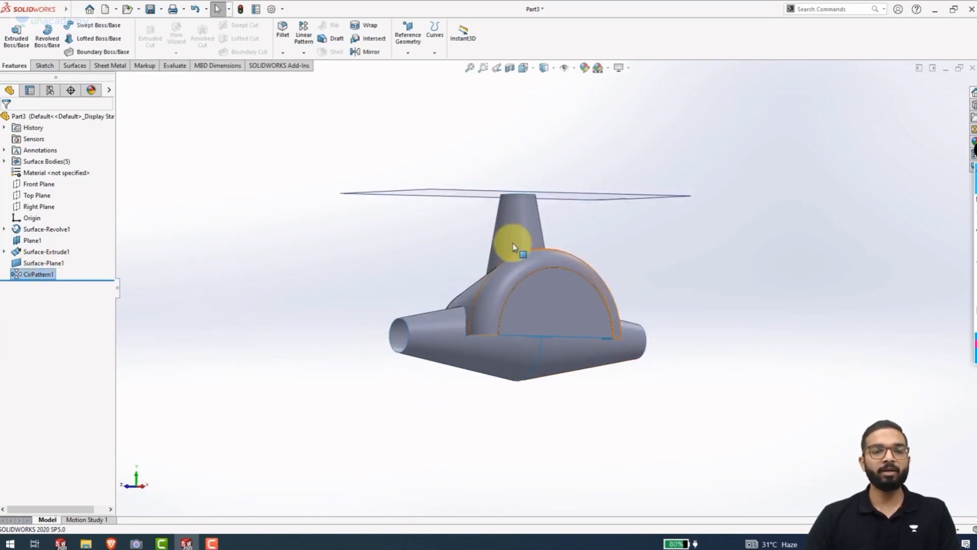
Edit the circular pattern to also include the planar cap surface of the upper cone as a patterned body.
{"action": "left_click", "coordinate": [27, 275]}
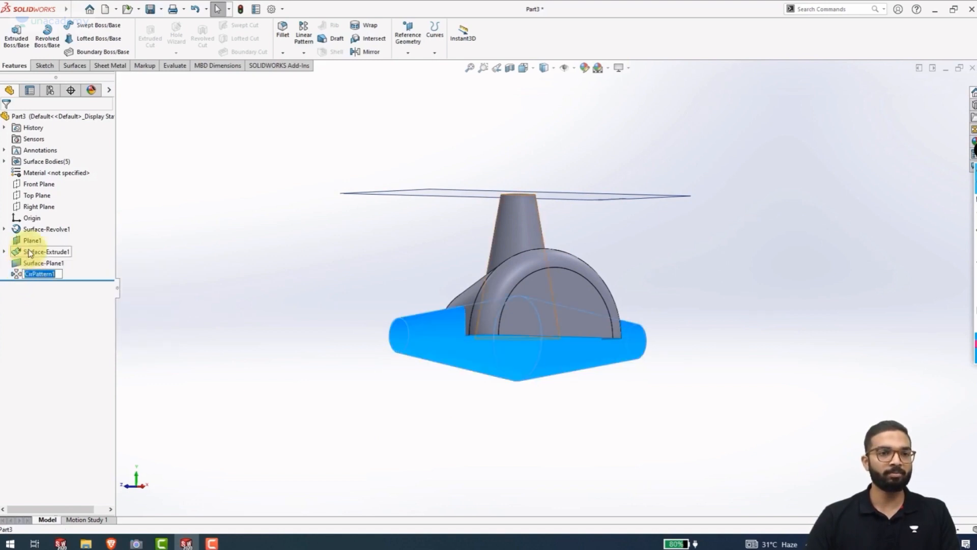
{"action": "left_click", "coordinate": [27, 240]}
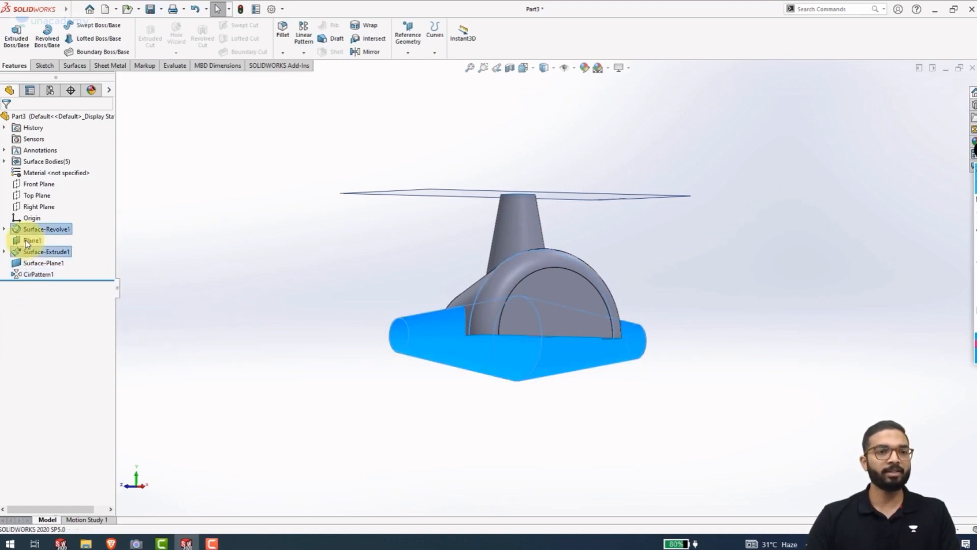
{"action": "middle_click_drag", "start_coordinate": [446, 186], "coordinate": [357, 242]}
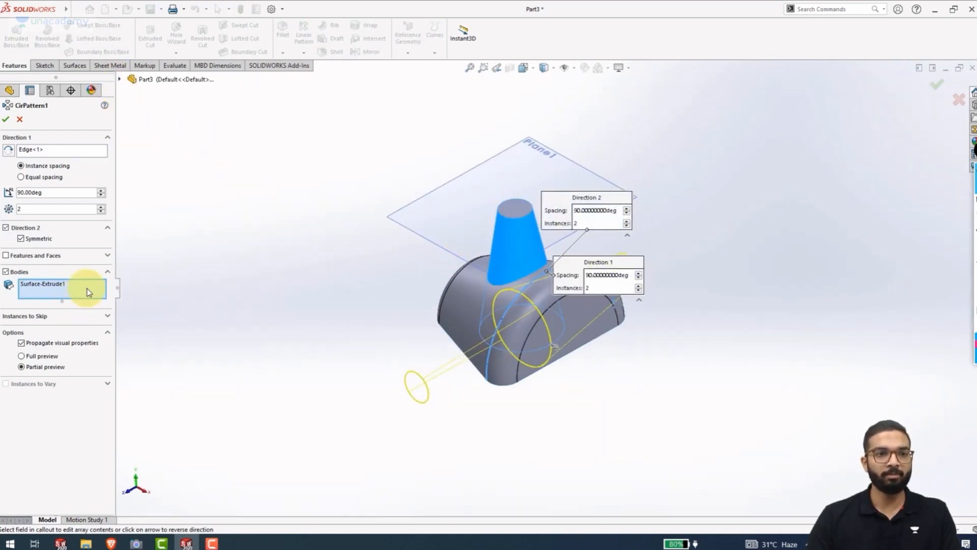
{"action": "scroll", "coordinate": [535, 226], "scroll_direction": "down", "scroll_amount": 5}
{"action": "scroll", "coordinate": [504, 224], "scroll_direction": "down", "scroll_amount": 3}
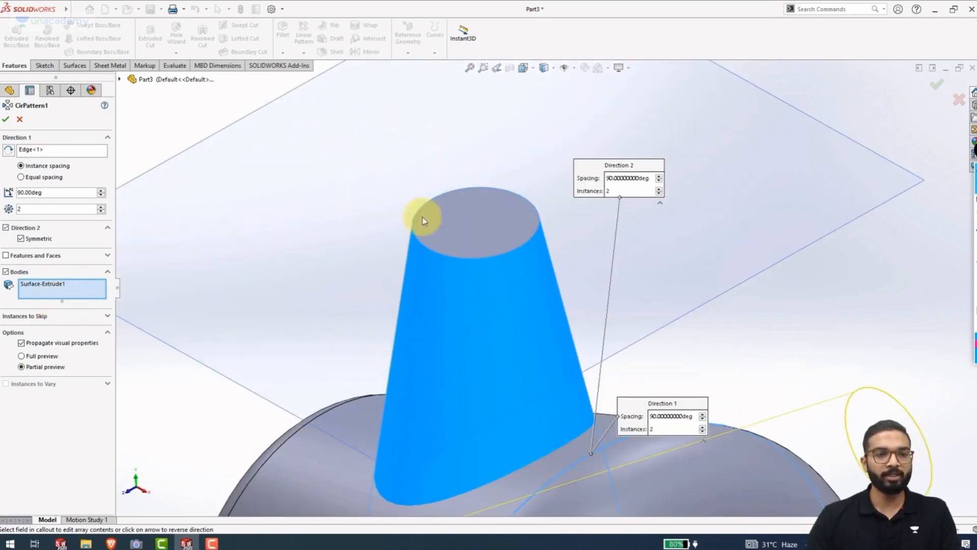
{"action": "left_click", "coordinate": [121, 79]}
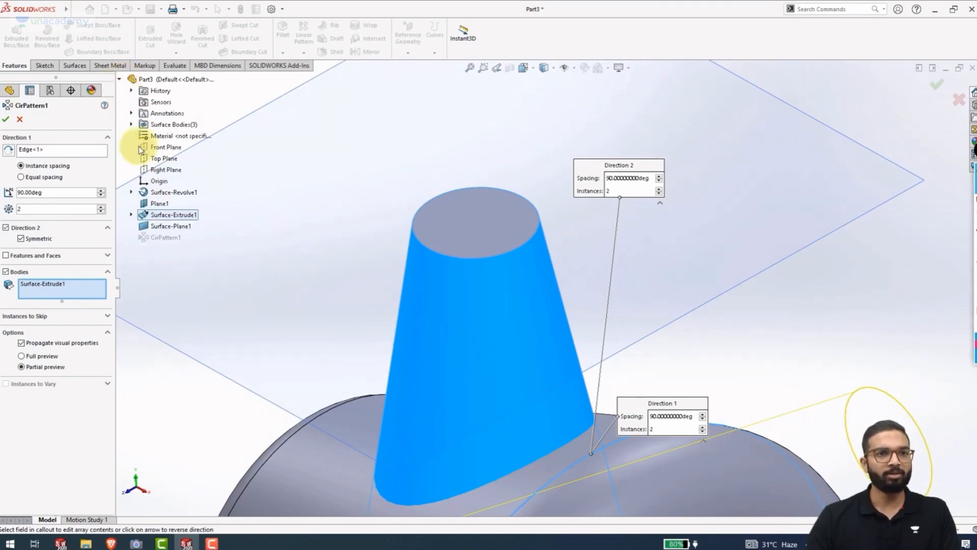
{"action": "left_click", "coordinate": [162, 226]}
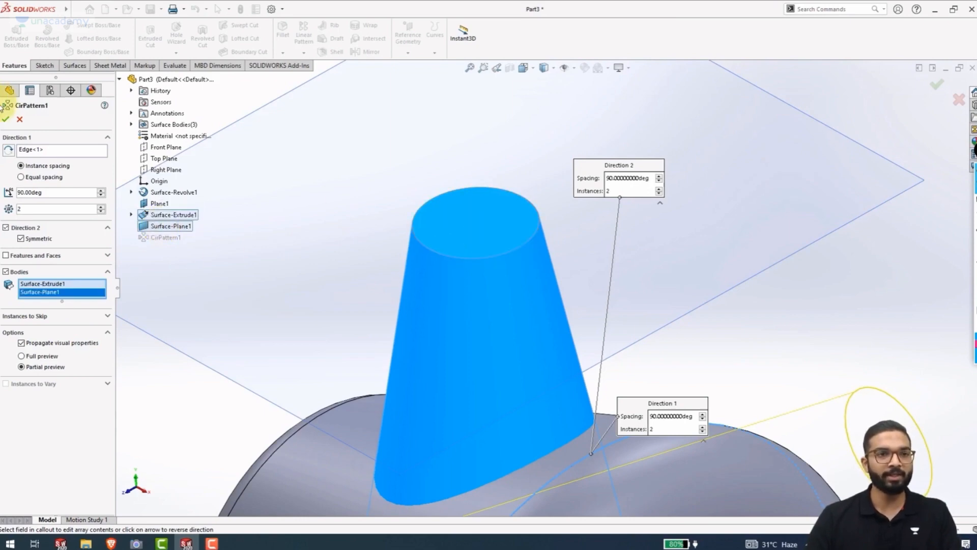
{"action": "left_click", "coordinate": [6, 121]}
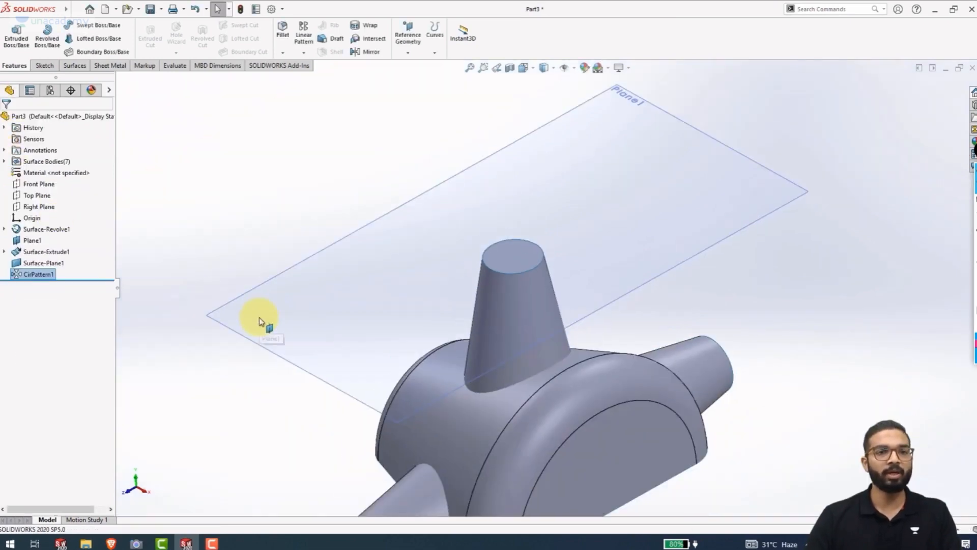
Start a standard surface trim, replacing the preselected circular pattern with the Top Plane as trim tool.
{"action": "scroll", "coordinate": [373, 438], "scroll_direction": "up", "scroll_amount": 2}
{"action": "scroll", "coordinate": [447, 468], "scroll_direction": "down", "scroll_amount": 8}
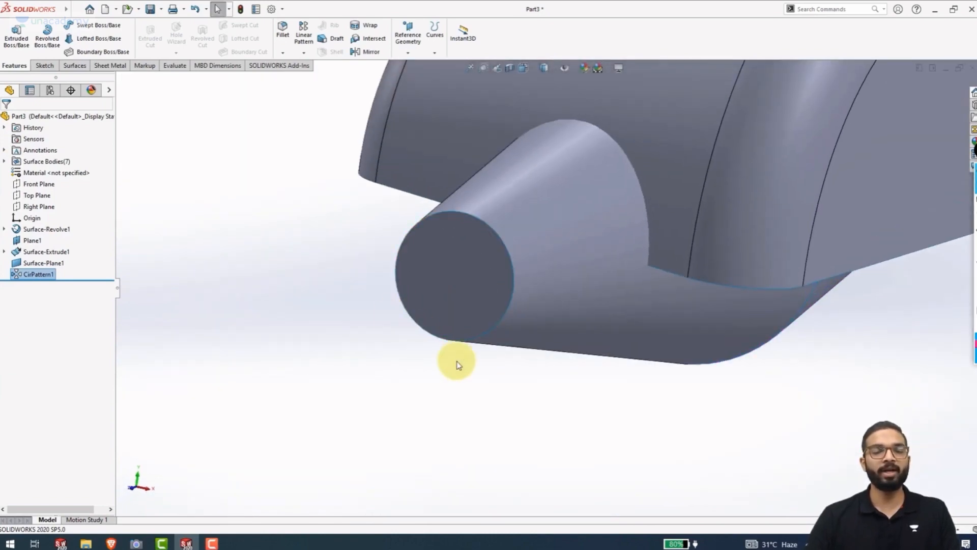
{"action": "scroll", "coordinate": [455, 363], "scroll_direction": "up", "scroll_amount": 5}
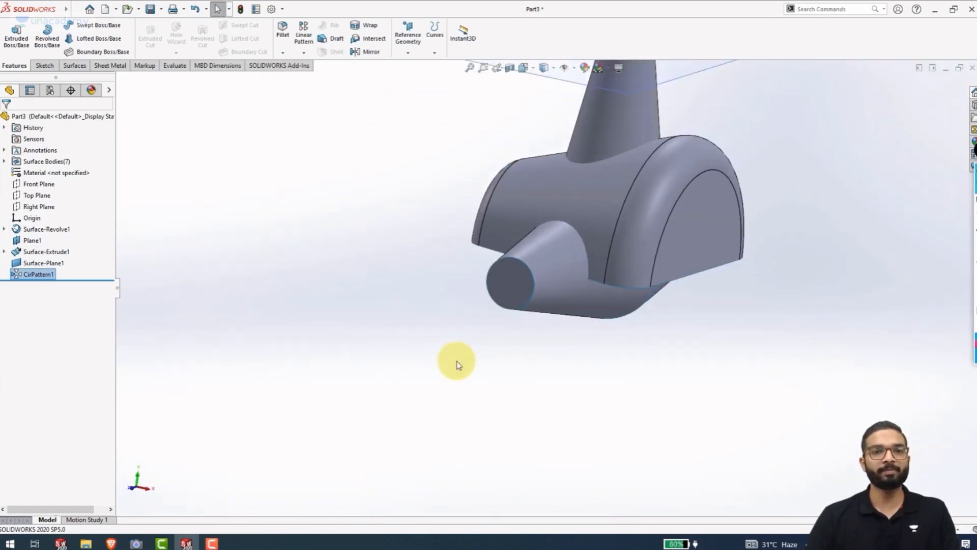
{"action": "left_click", "coordinate": [76, 66]}
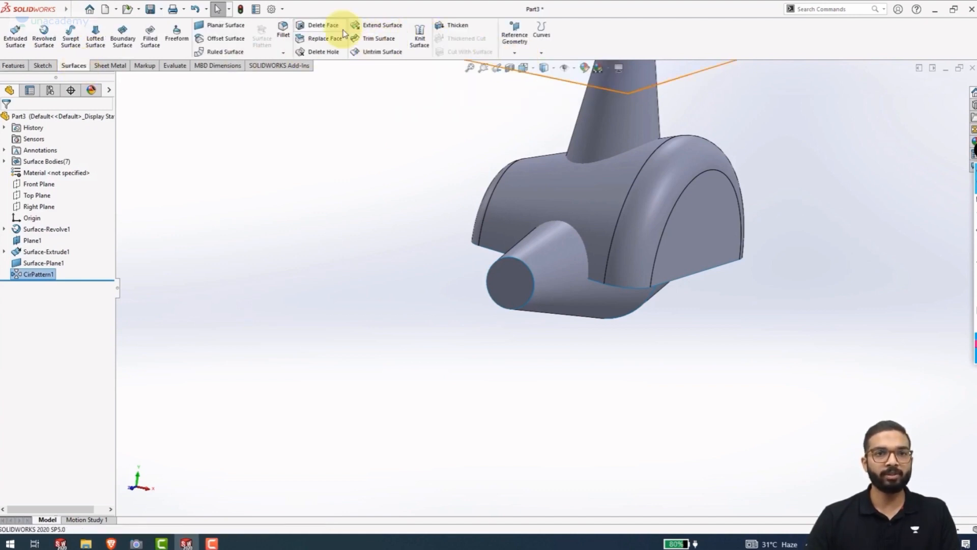
{"action": "left_click", "coordinate": [376, 42]}
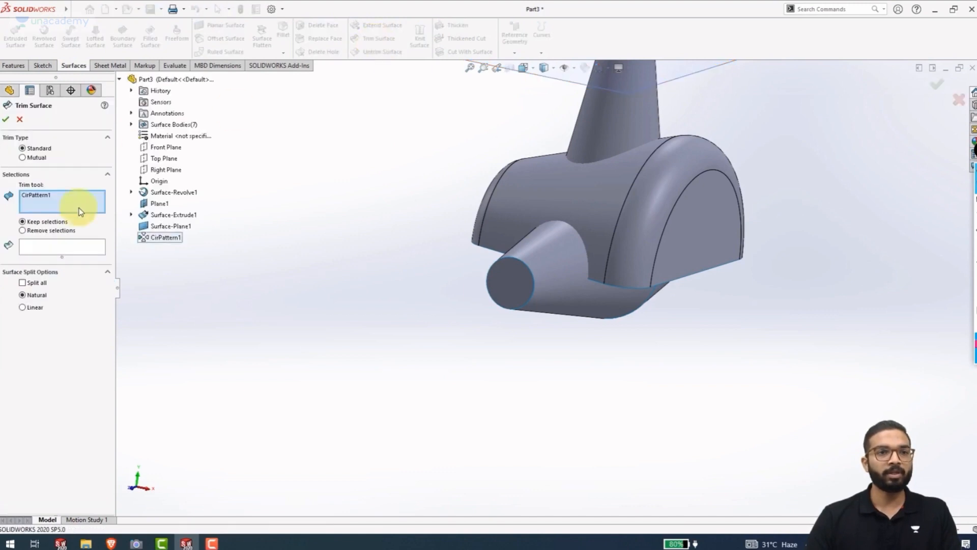
{"action": "right_click", "coordinate": [65, 206]}
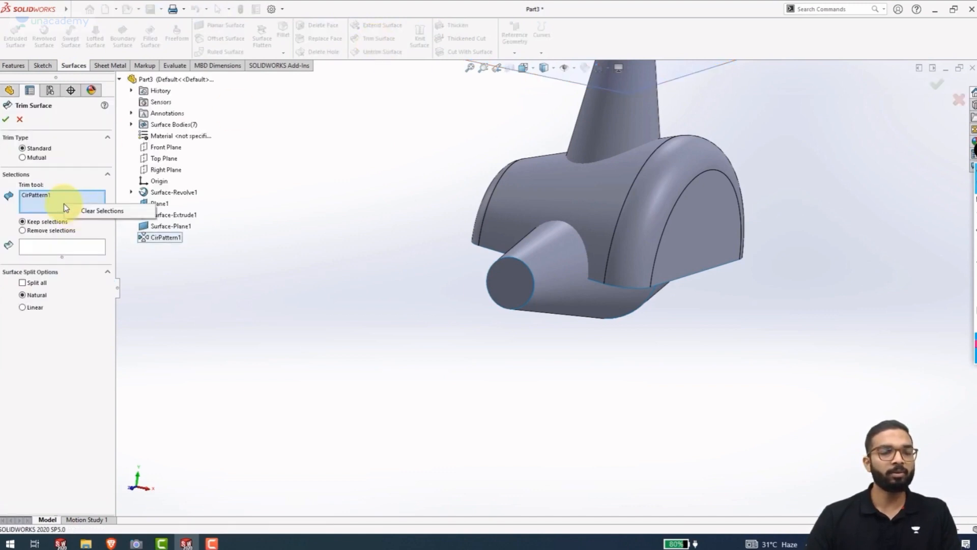
{"action": "left_click", "coordinate": [83, 215]}
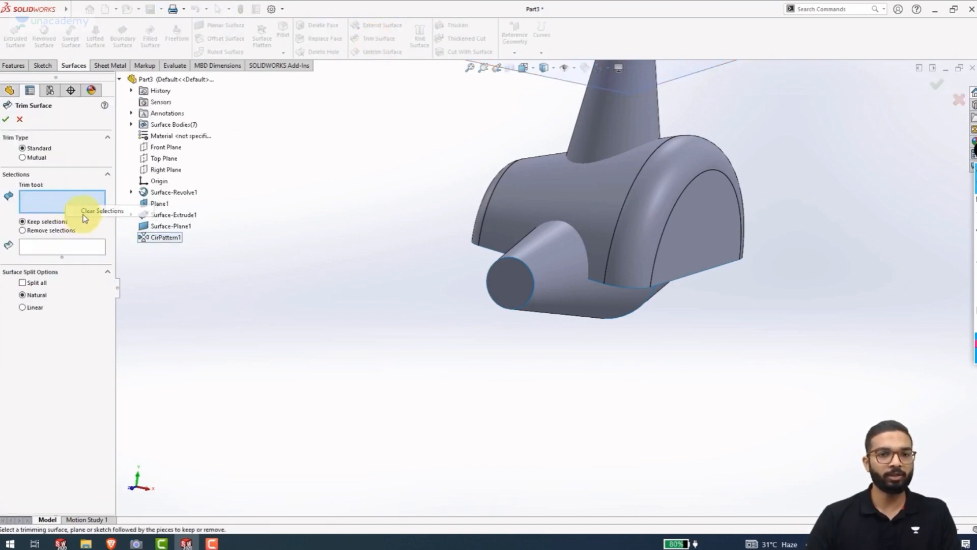
{"action": "left_click", "coordinate": [168, 158]}
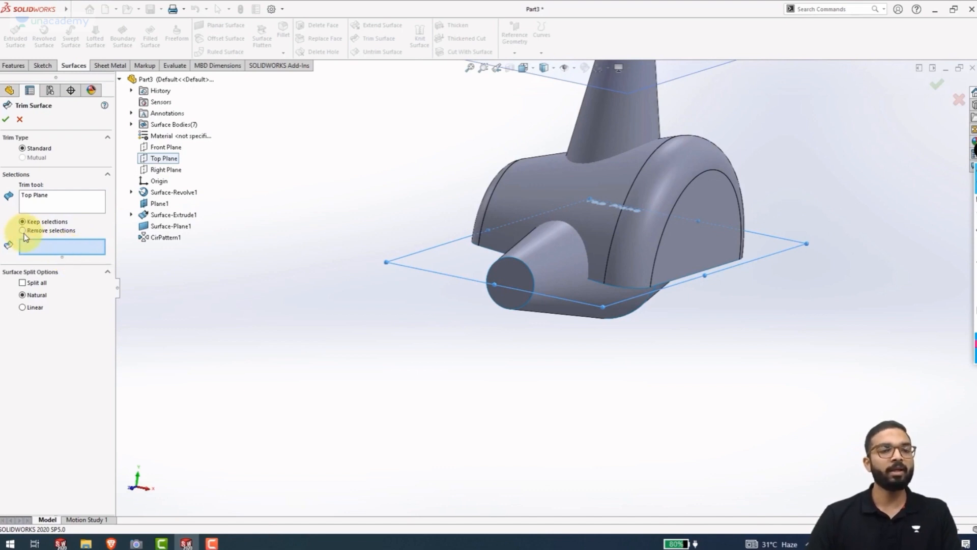
Trim away the portions of both side cones and their end caps below the Top Plane, using Remove selections.
{"action": "middle_click_drag", "start_coordinate": [436, 419], "coordinate": [393, 367]}
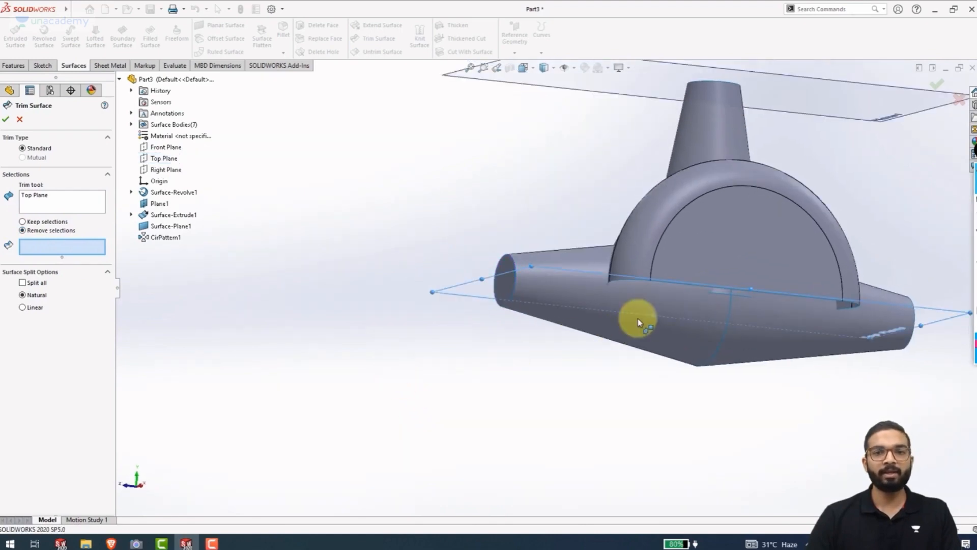
{"action": "left_click", "coordinate": [692, 341]}
{"action": "left_click", "coordinate": [759, 349]}
{"action": "middle_click_drag", "start_coordinate": [641, 385], "coordinate": [639, 419]}
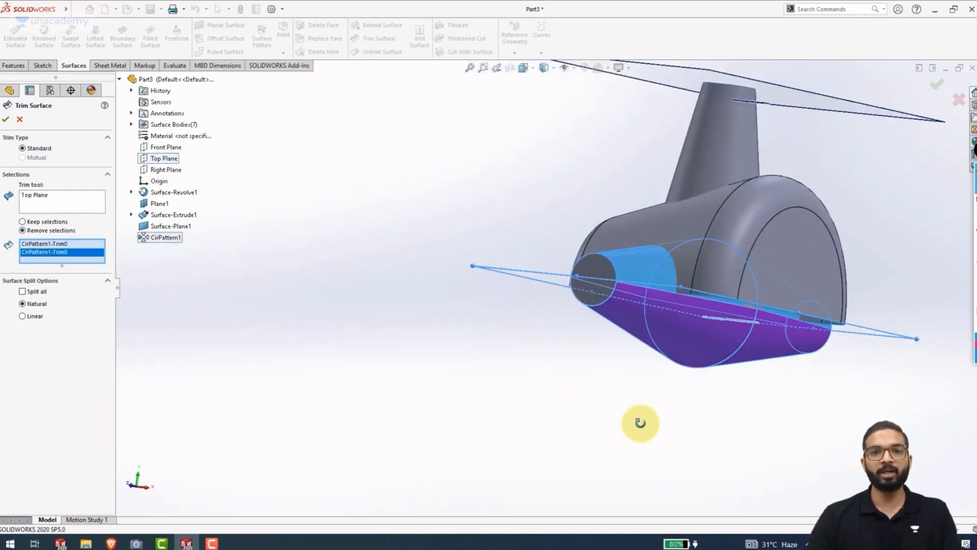
{"action": "left_click", "coordinate": [592, 296]}
{"action": "middle_click_drag", "start_coordinate": [591, 297], "coordinate": [761, 327]}
{"action": "left_click", "coordinate": [762, 327]}
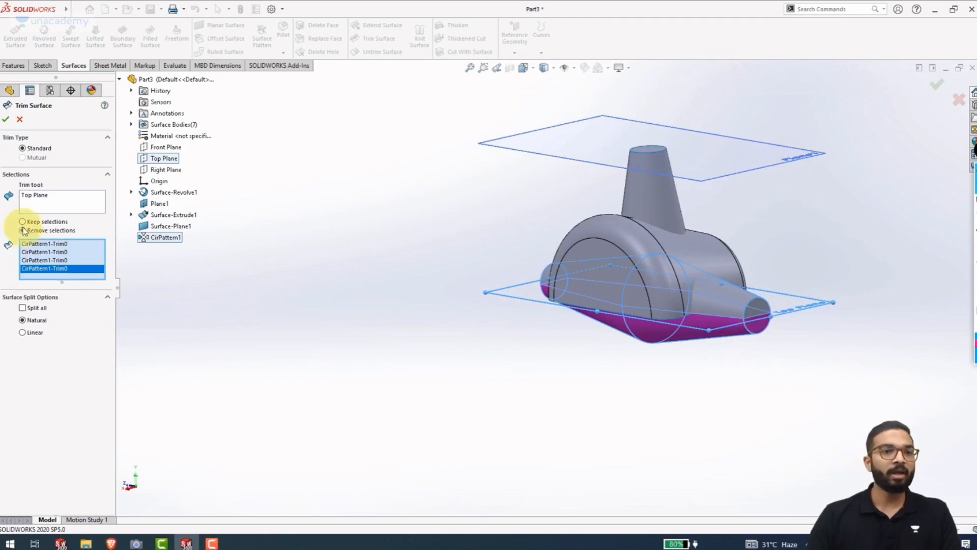
{"action": "left_click", "coordinate": [7, 121]}
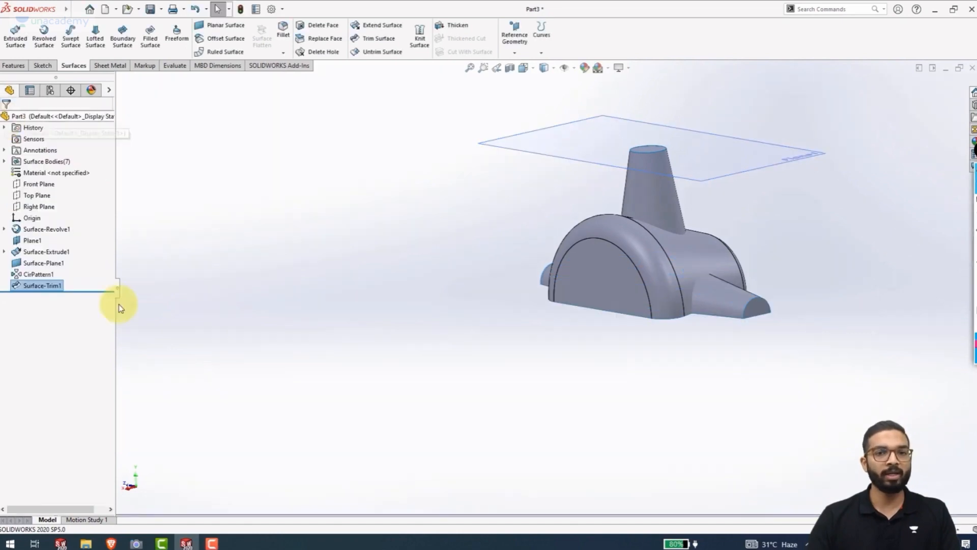
Start a mutual surface trim, clear the preselected trim feature, and choose all surface bodies as the trimming surfaces.
{"action": "middle_click_drag", "start_coordinate": [529, 412], "coordinate": [575, 219]}
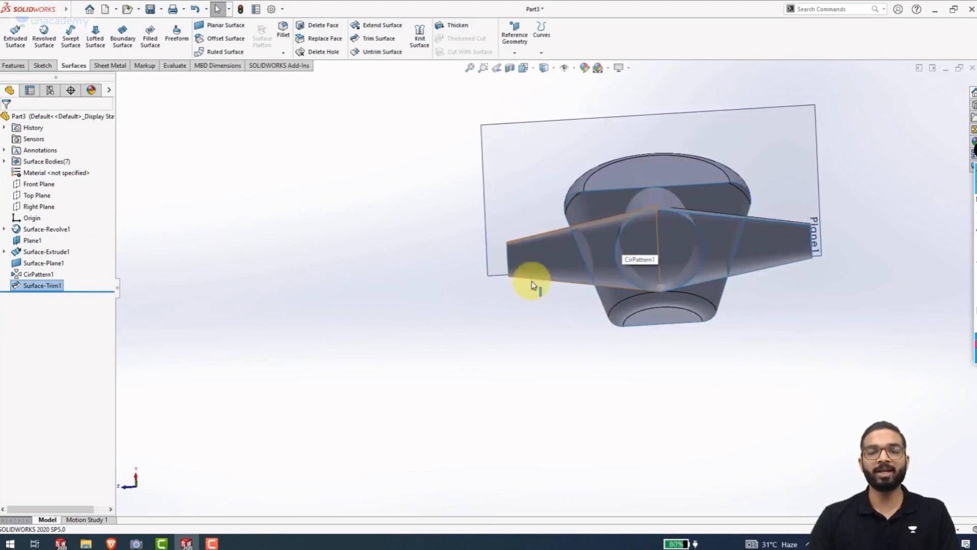
{"action": "middle_click_drag", "start_coordinate": [532, 285], "coordinate": [379, 327]}
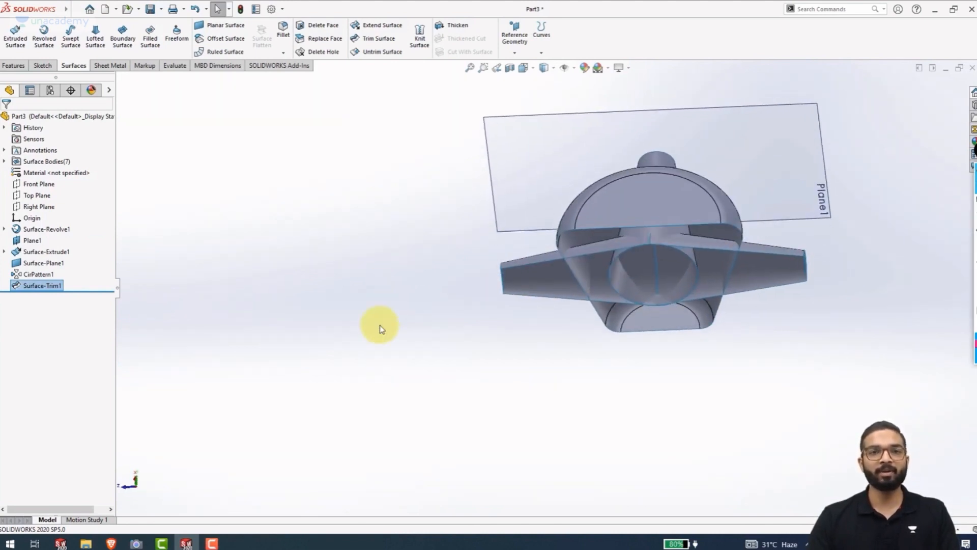
{"action": "left_click", "coordinate": [379, 41]}
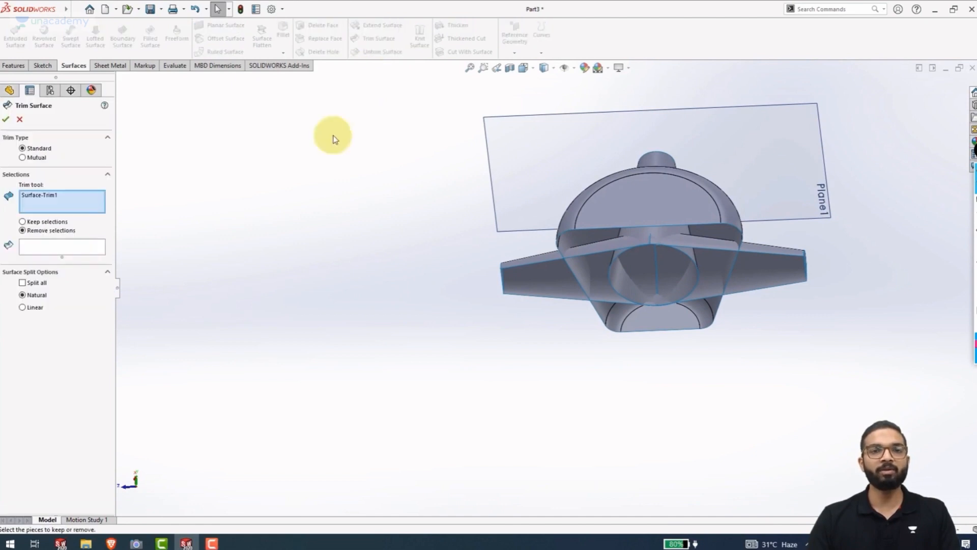
{"action": "left_click", "coordinate": [23, 158]}
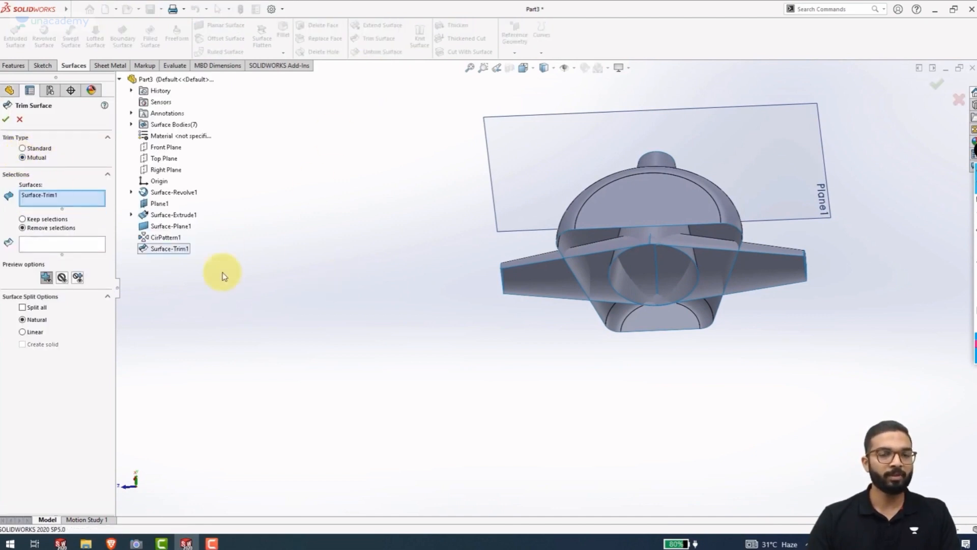
{"action": "right_click", "coordinate": [51, 200]}
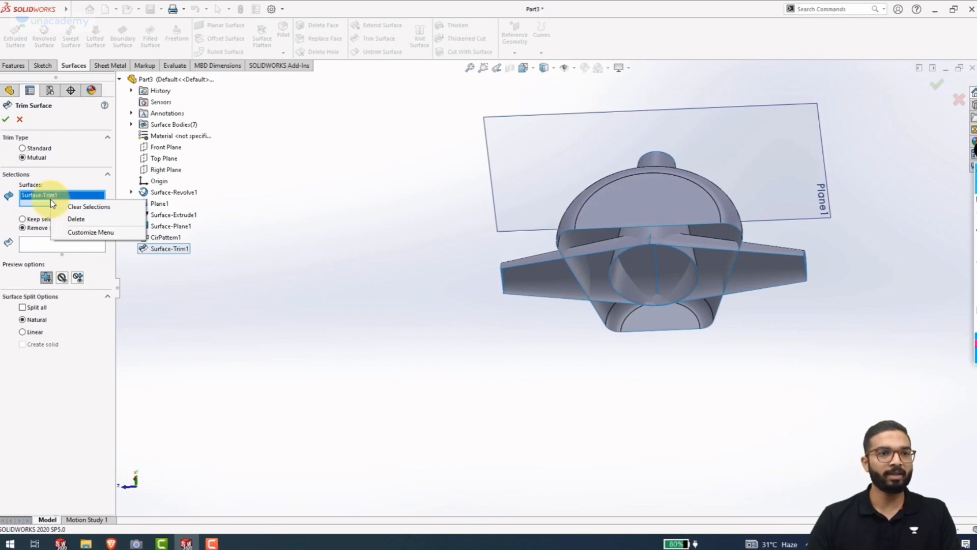
{"action": "left_click", "coordinate": [78, 209]}
{"action": "middle_click_drag", "start_coordinate": [447, 159], "coordinate": [531, 276]}
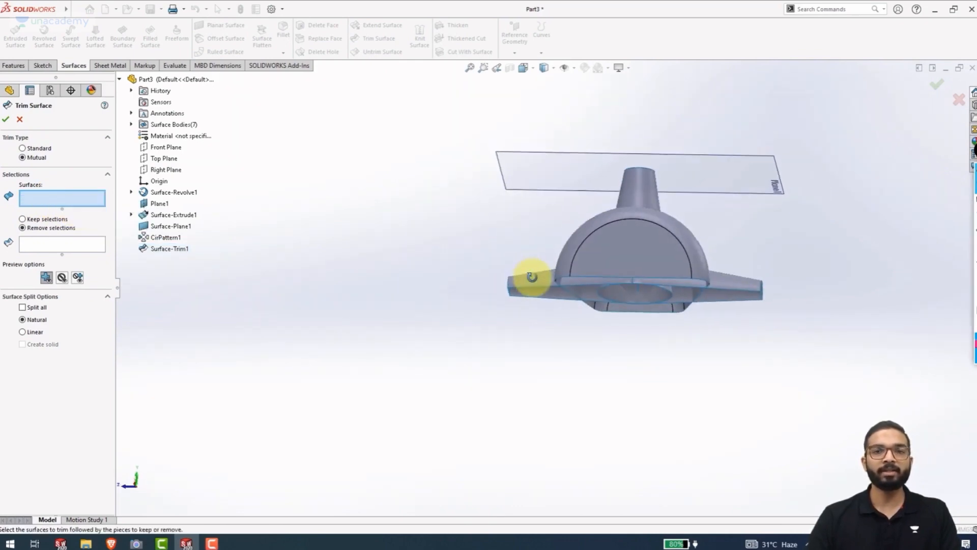
{"action": "left_click_drag", "start_coordinate": [425, 102], "coordinate": [846, 444]}
{"action": "middle_click_drag", "start_coordinate": [626, 395], "coordinate": [347, 412]}
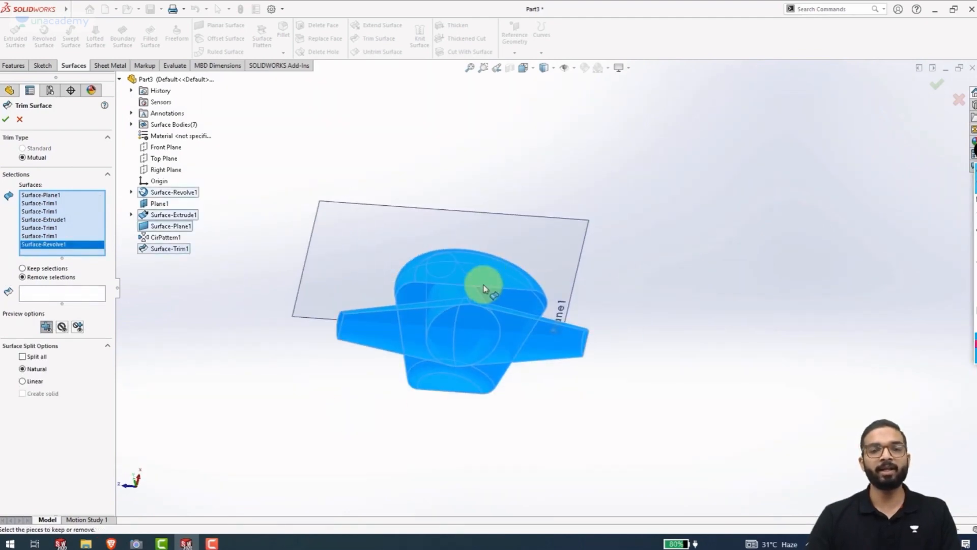
Mark the intersecting inner pieces of the three conical bosses for removal in the mutual trim.
{"action": "scroll", "coordinate": [483, 288], "scroll_direction": "down", "scroll_amount": 5}
{"action": "scroll", "coordinate": [464, 338], "scroll_direction": "up", "scroll_amount": 3}
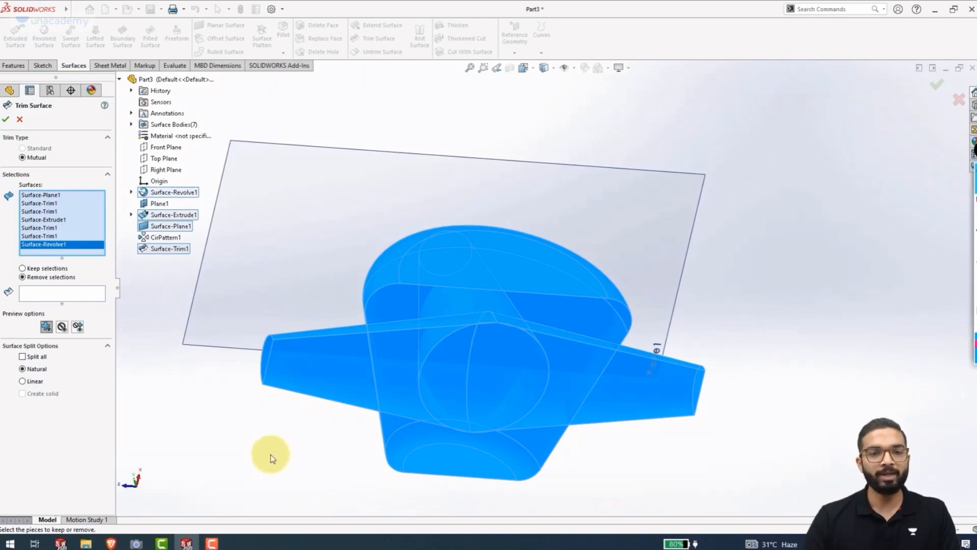
{"action": "middle_click_drag", "start_coordinate": [270, 458], "coordinate": [249, 438]}
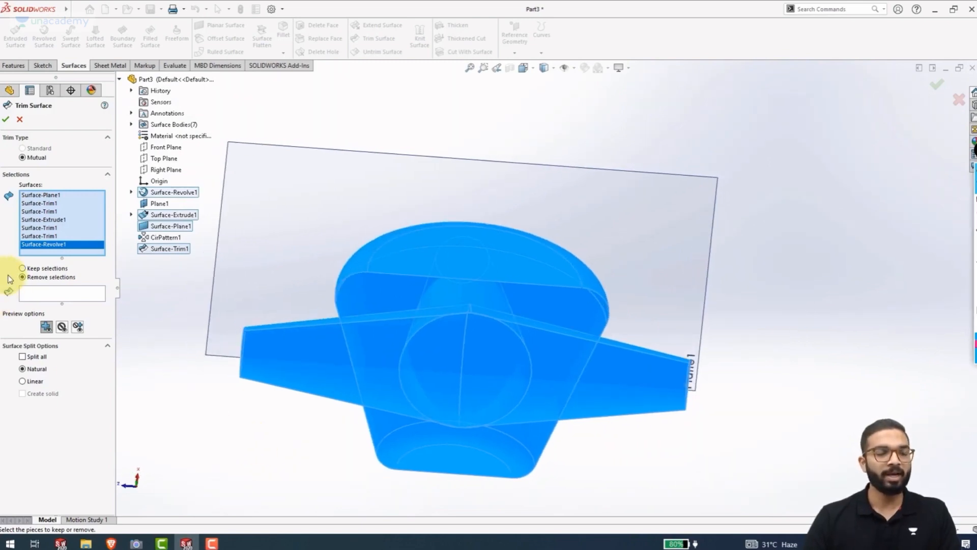
{"action": "left_click", "coordinate": [31, 291]}
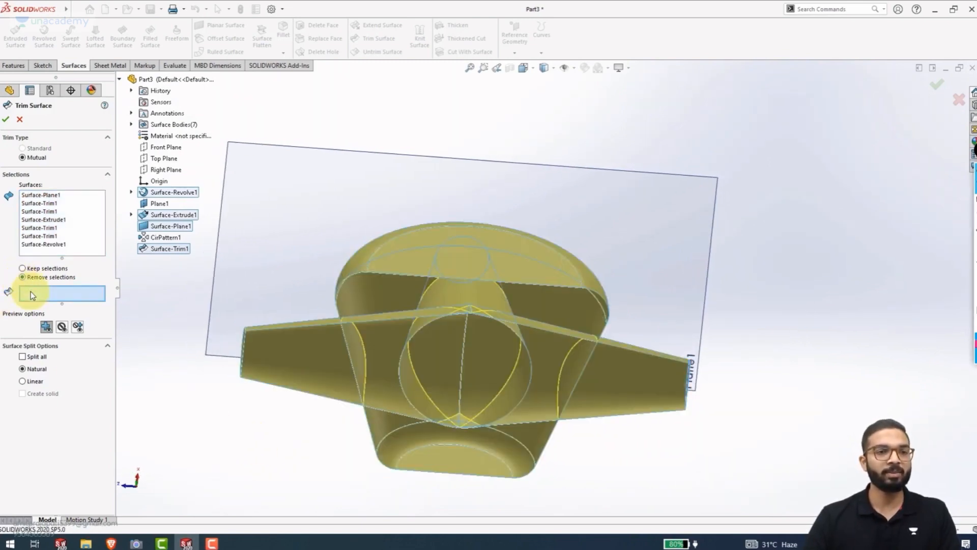
{"action": "middle_click_drag", "start_coordinate": [257, 247], "coordinate": [404, 366]}
{"action": "left_click", "coordinate": [431, 356]}
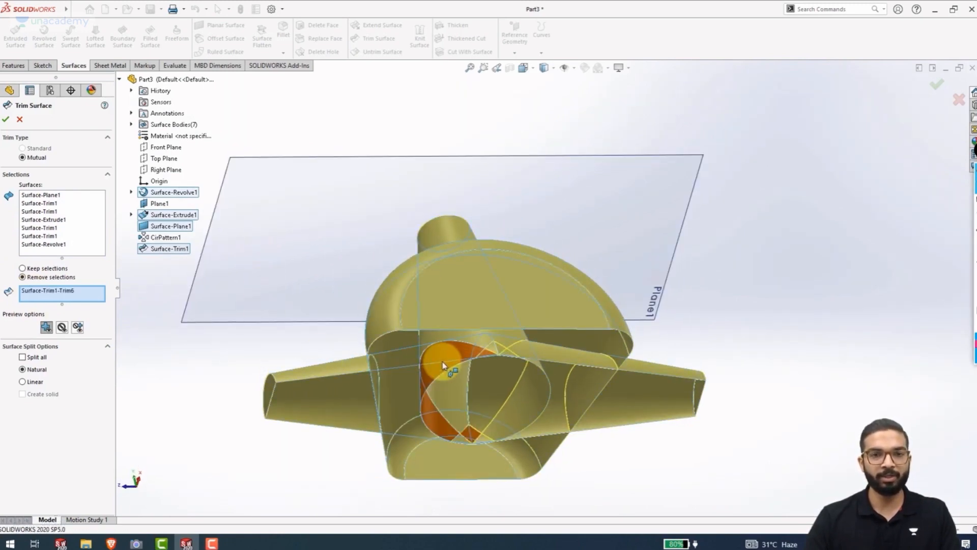
{"action": "left_click", "coordinate": [441, 361]}
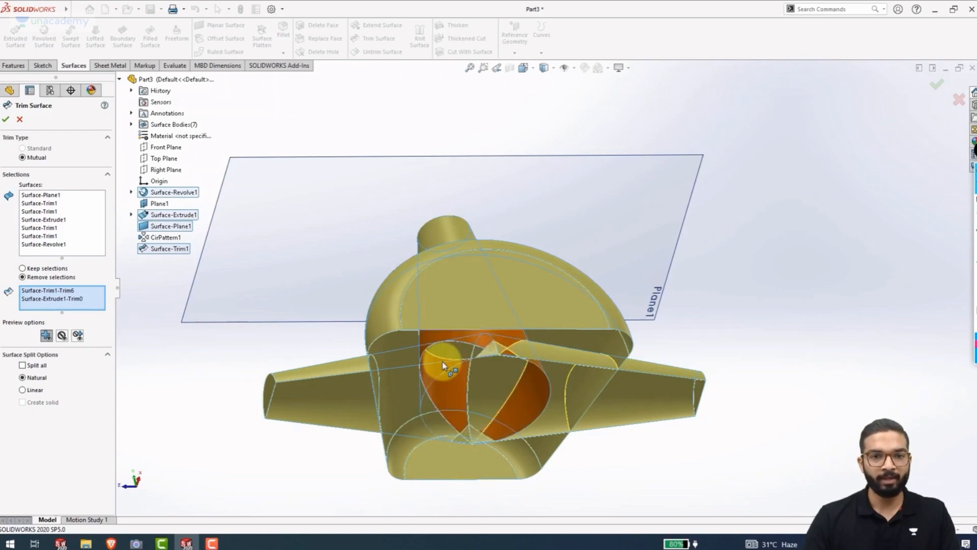
{"action": "left_click", "coordinate": [449, 389]}
{"action": "left_click", "coordinate": [551, 379]}
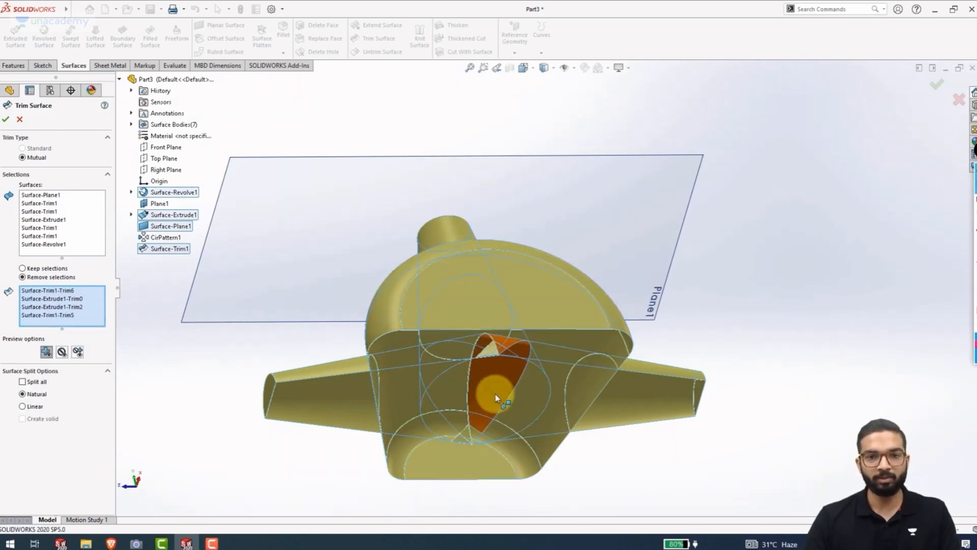
{"action": "left_click", "coordinate": [493, 397]}
{"action": "middle_click_drag", "start_coordinate": [451, 444], "coordinate": [431, 429]}
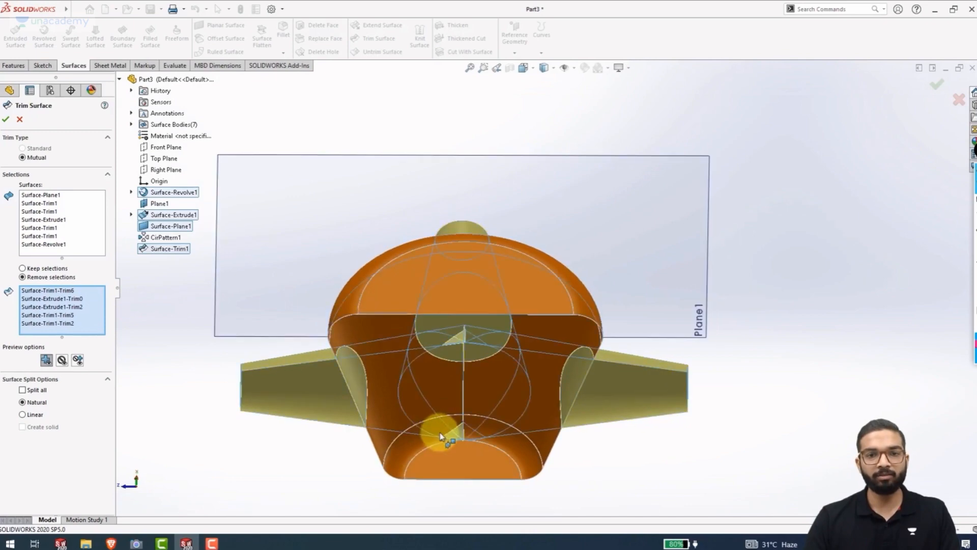
{"action": "scroll", "coordinate": [472, 438], "scroll_direction": "down", "scroll_amount": 5}
{"action": "left_click", "coordinate": [506, 374]}
{"action": "middle_click_drag", "start_coordinate": [512, 371], "coordinate": [495, 275]}
{"action": "left_click", "coordinate": [634, 192]}
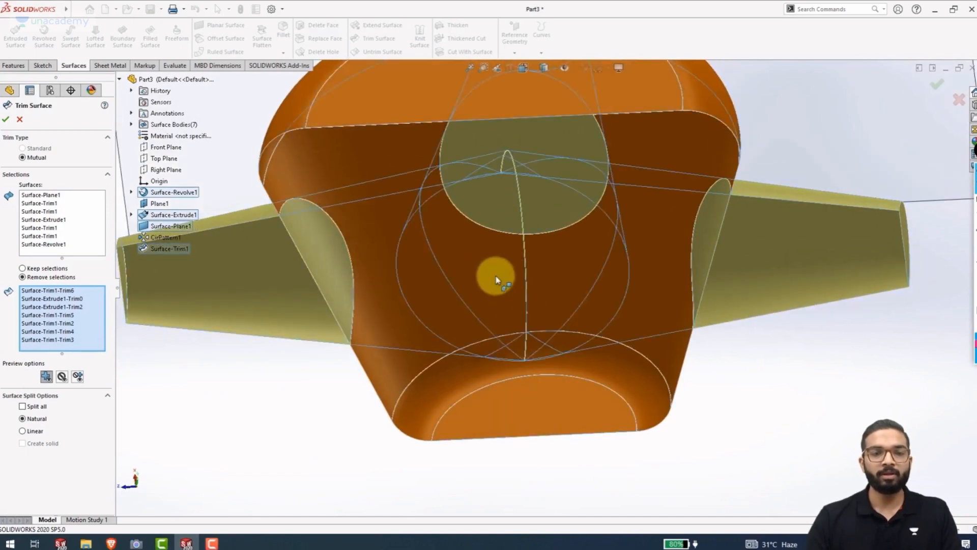
Mark the patches of the revolved surface enclosed by the three cones for removal.
{"action": "left_click", "coordinate": [322, 263]}
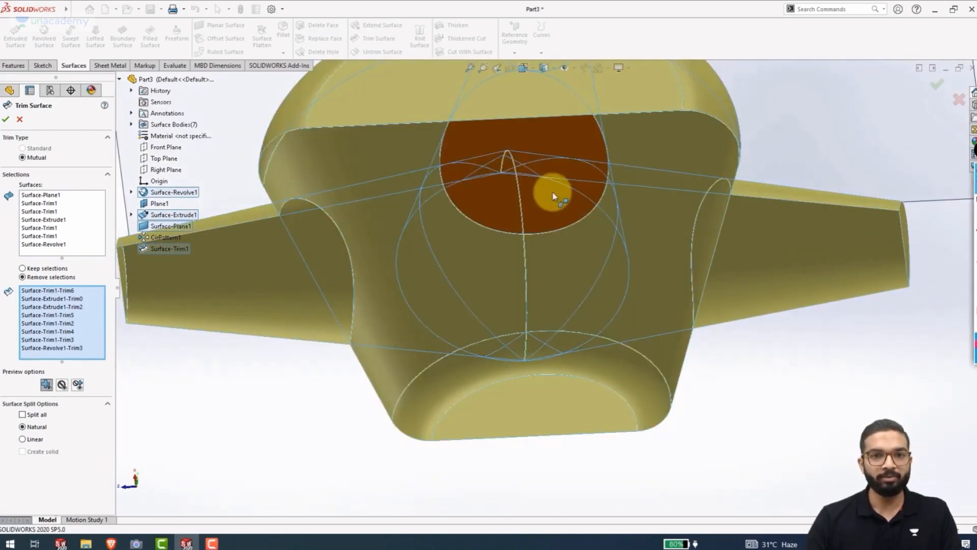
{"action": "left_click", "coordinate": [547, 199]}
{"action": "middle_click_drag", "start_coordinate": [539, 250], "coordinate": [693, 247]}
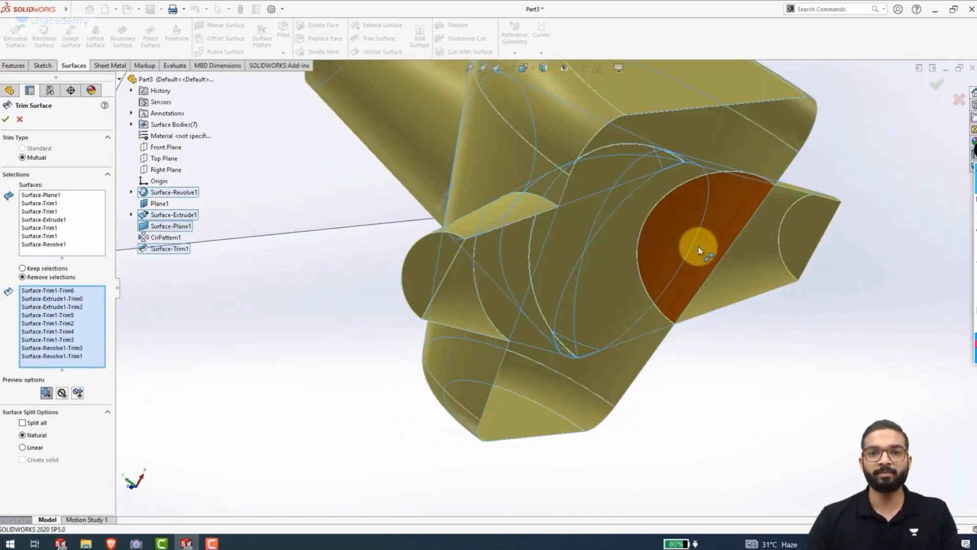
{"action": "left_click", "coordinate": [704, 262]}
{"action": "middle_click_drag", "start_coordinate": [689, 383], "coordinate": [577, 436]}
{"action": "scroll", "coordinate": [574, 436], "scroll_direction": "up", "scroll_amount": 5}
{"action": "middle_click_drag", "start_coordinate": [493, 421], "coordinate": [510, 465]}
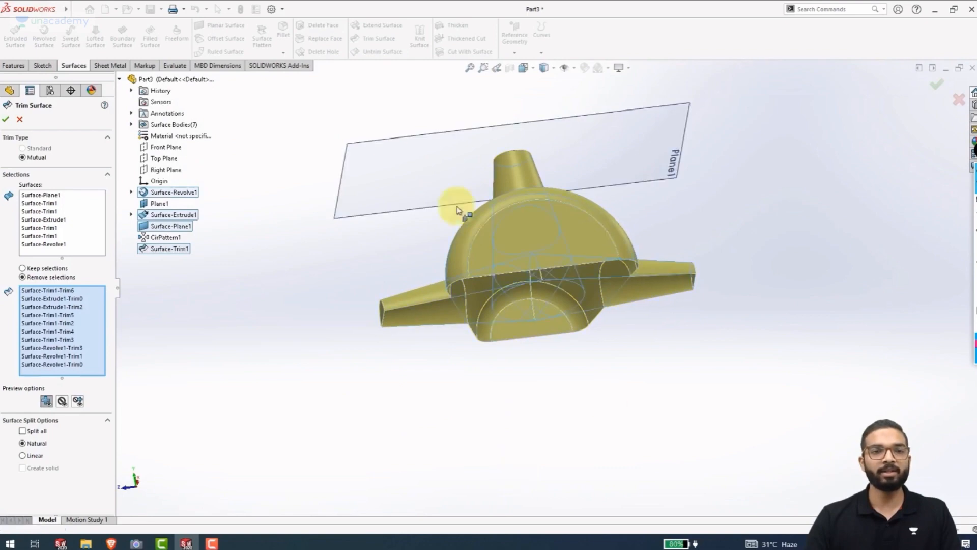
Try to apply the mutual trim to all bodies at once, inspect the remaining pieces, and cancel the command.
{"action": "scroll", "coordinate": [594, 300], "scroll_direction": "down", "scroll_amount": 5}
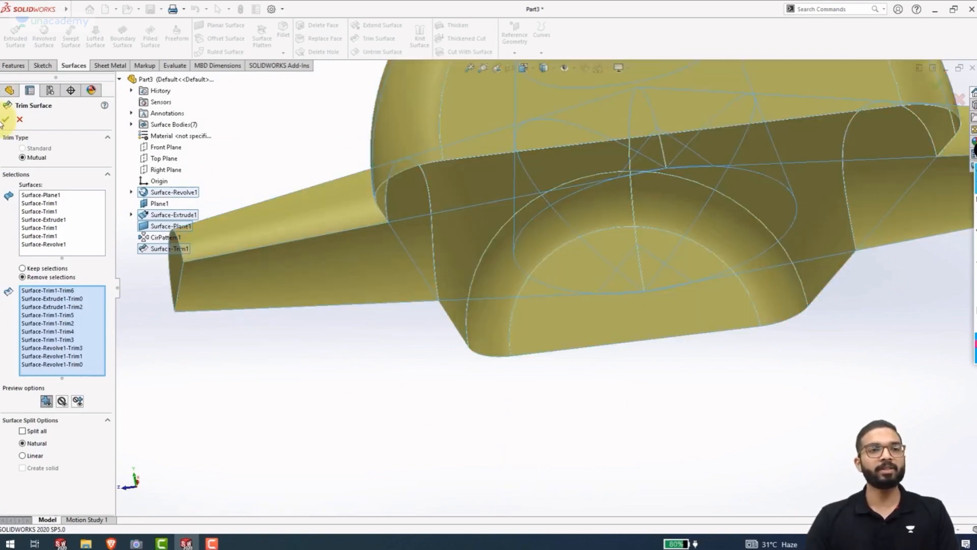
{"action": "scroll", "coordinate": [530, 338], "scroll_direction": "up", "scroll_amount": 5}
{"action": "middle_click_drag", "start_coordinate": [530, 338], "coordinate": [504, 310]}
{"action": "middle_click_drag", "start_coordinate": [530, 319], "coordinate": [660, 216]}
{"action": "scroll", "coordinate": [646, 209], "scroll_direction": "down", "scroll_amount": 4}
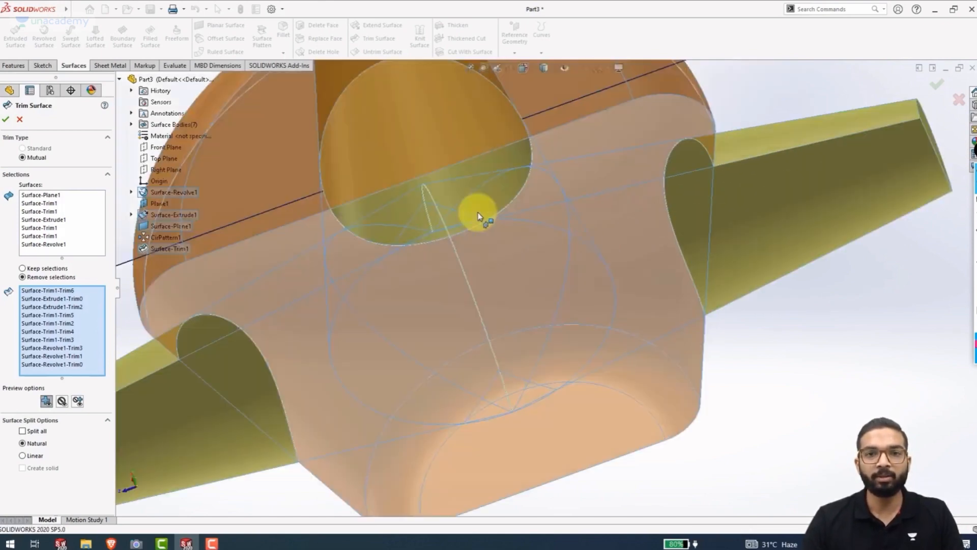
{"action": "middle_click_drag", "start_coordinate": [449, 223], "coordinate": [416, 239]}
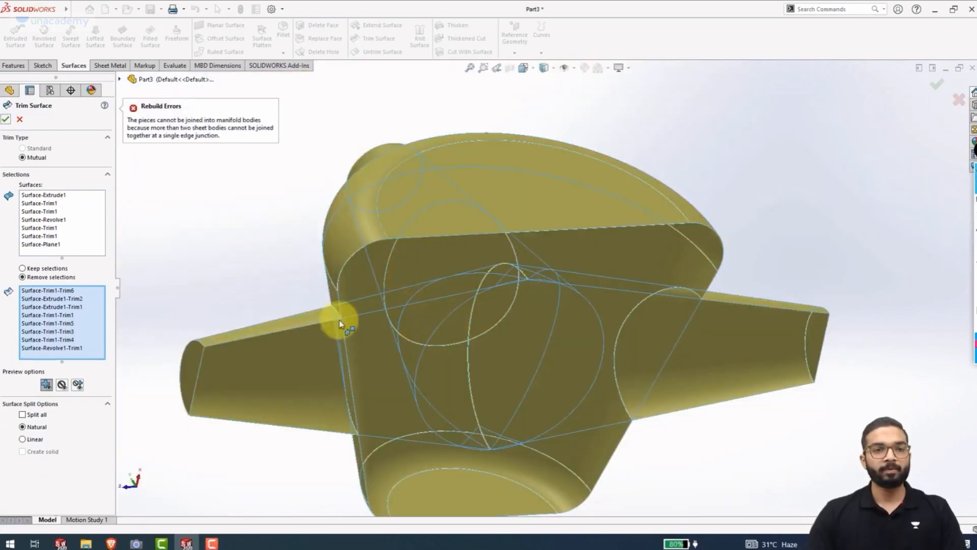
{"action": "middle_click_drag", "start_coordinate": [504, 283], "coordinate": [493, 251]}
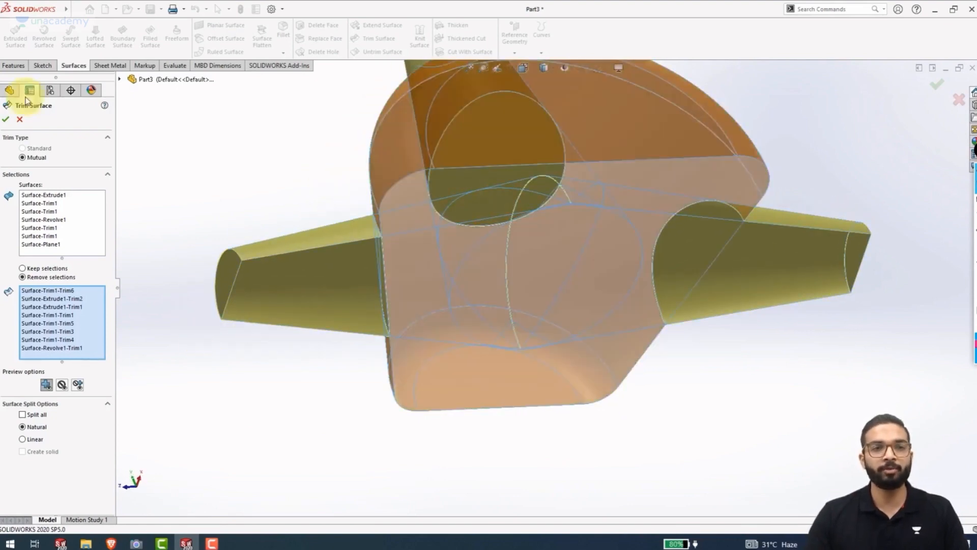
{"action": "left_click", "coordinate": [20, 122]}
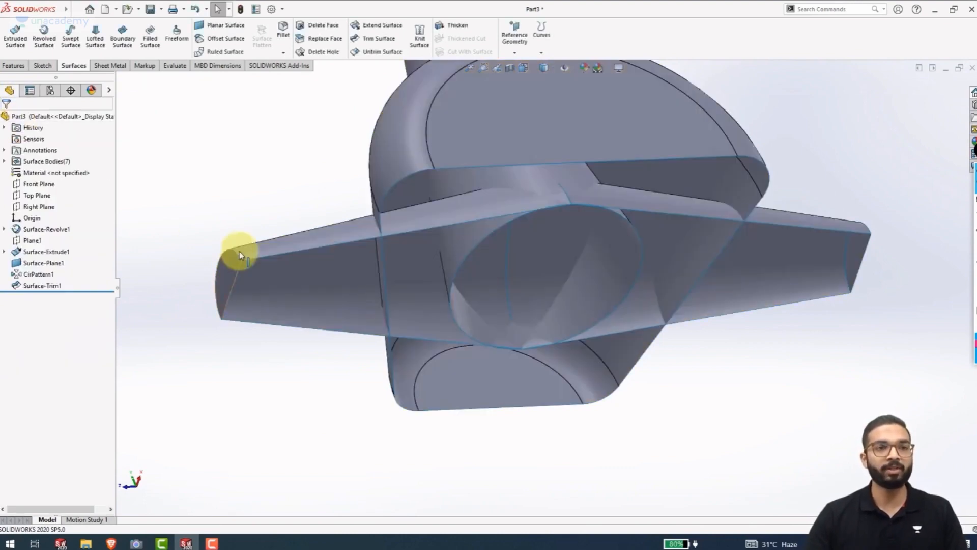
Restart the Trim Surface command as a mutual trim with Remove selections.
{"action": "scroll", "coordinate": [242, 246], "scroll_direction": "up", "scroll_amount": 3}
{"action": "middle_click_drag", "start_coordinate": [242, 244], "coordinate": [325, 250]}
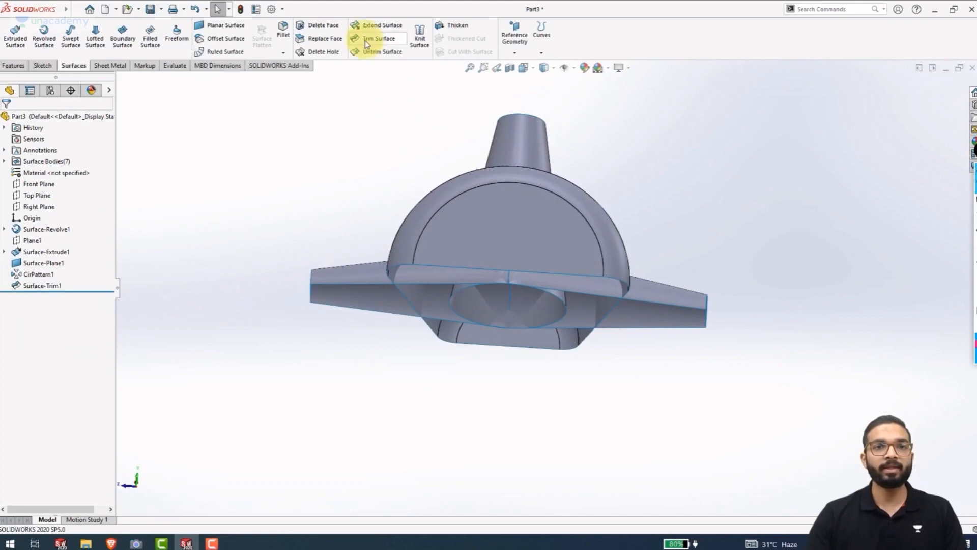
{"action": "left_click", "coordinate": [365, 41]}
{"action": "middle_click_drag", "start_coordinate": [277, 200], "coordinate": [249, 160]}
{"action": "middle_click_drag", "start_coordinate": [236, 260], "coordinate": [410, 258]}
{"action": "left_click", "coordinate": [421, 279]}
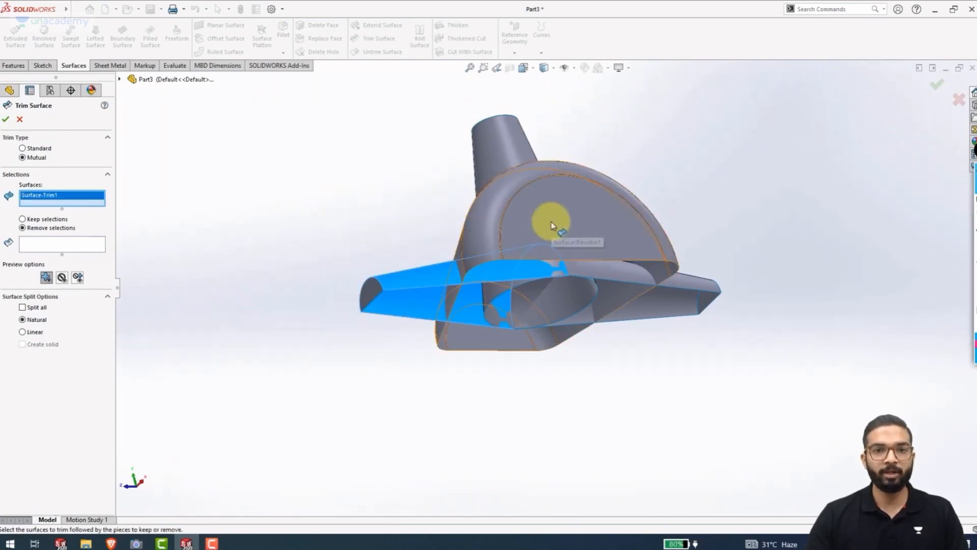
{"action": "left_click", "coordinate": [538, 220]}
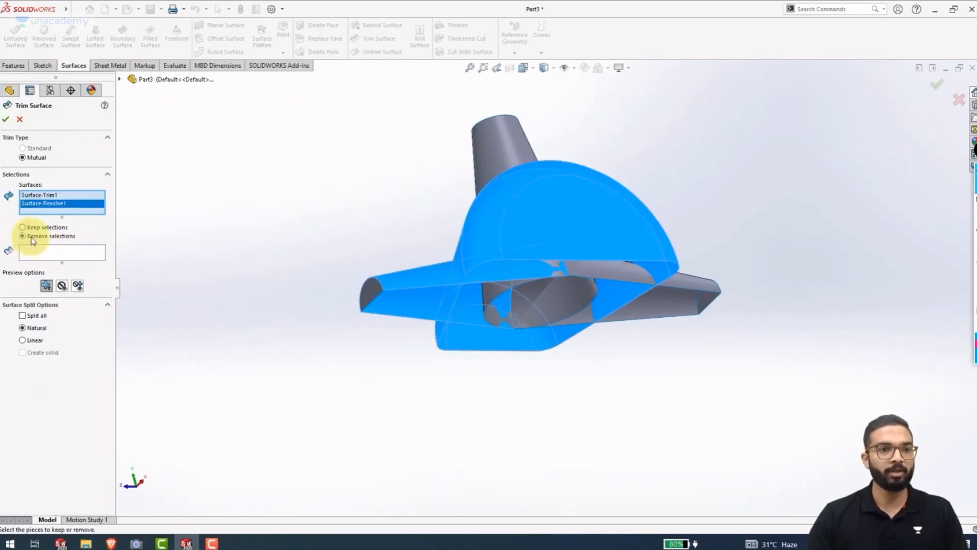
{"action": "middle_click_drag", "start_coordinate": [221, 314], "coordinate": [295, 279]}
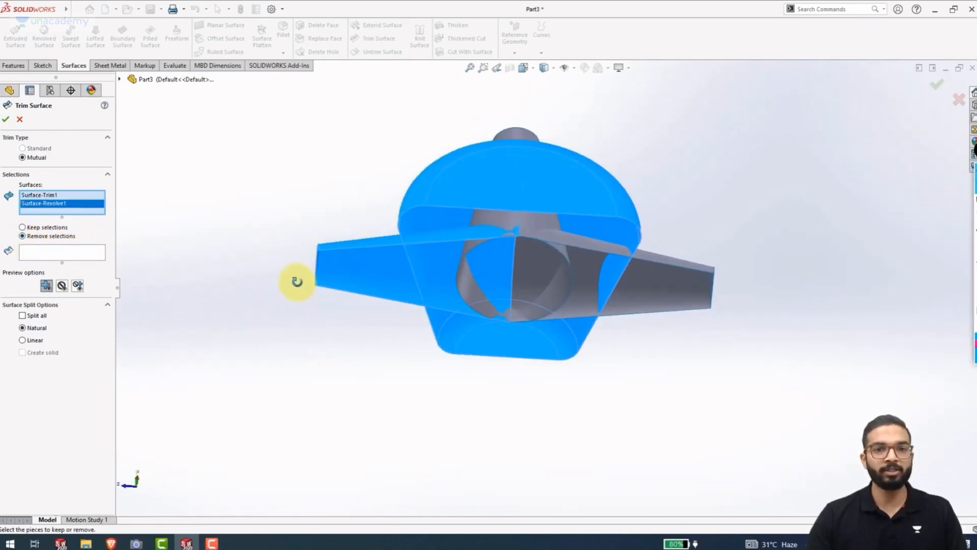
{"action": "left_click", "coordinate": [450, 241]}
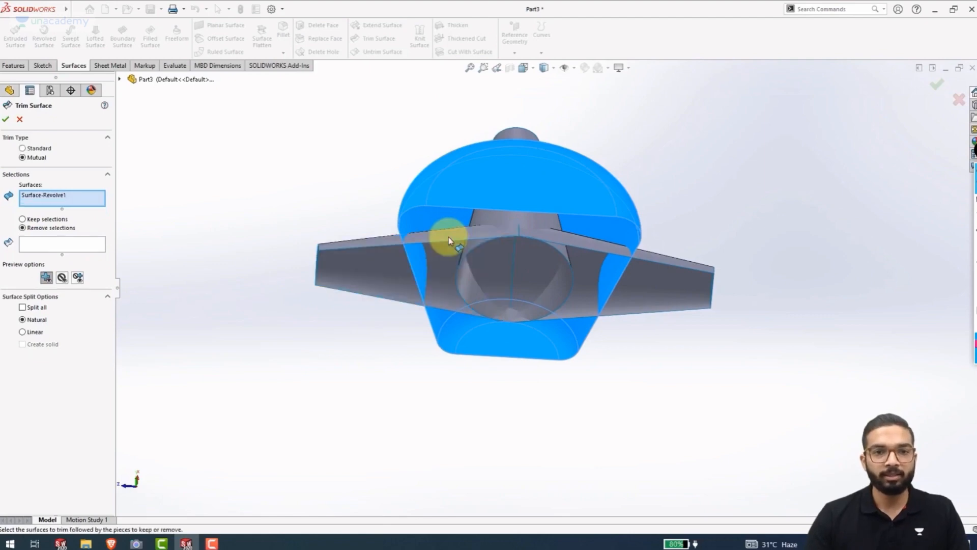
{"action": "right_click", "coordinate": [69, 200]}
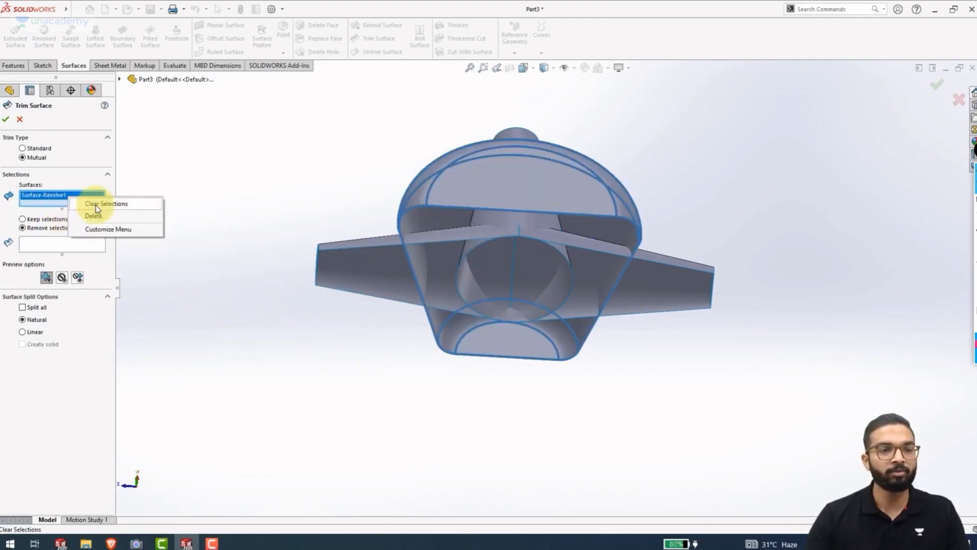
{"action": "left_click", "coordinate": [96, 205]}
Select only one trimmed side cone and the revolved body as the surfaces for the mutual trim.
{"action": "scroll", "coordinate": [336, 251], "scroll_direction": "up", "scroll_amount": 2}
{"action": "middle_click_drag", "start_coordinate": [335, 251], "coordinate": [332, 332]}
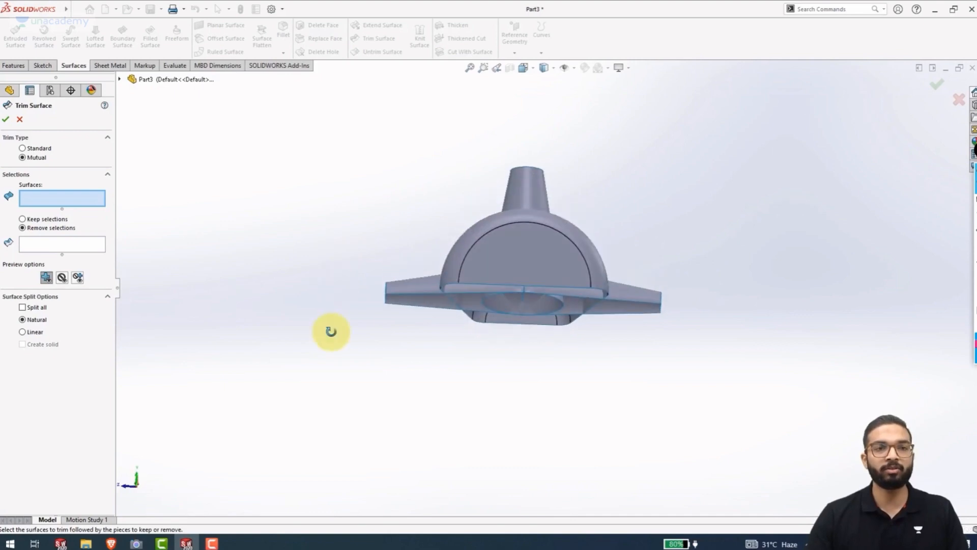
{"action": "left_click_drag", "start_coordinate": [337, 131], "coordinate": [460, 190]}
{"action": "left_click", "coordinate": [412, 281]}
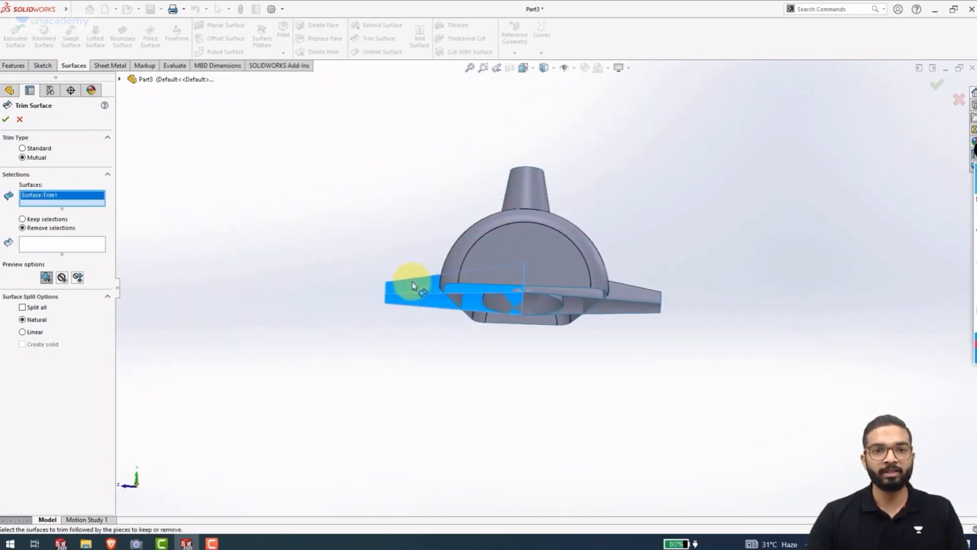
{"action": "left_click", "coordinate": [515, 253]}
{"action": "middle_click_drag", "start_coordinate": [419, 387], "coordinate": [414, 283]}
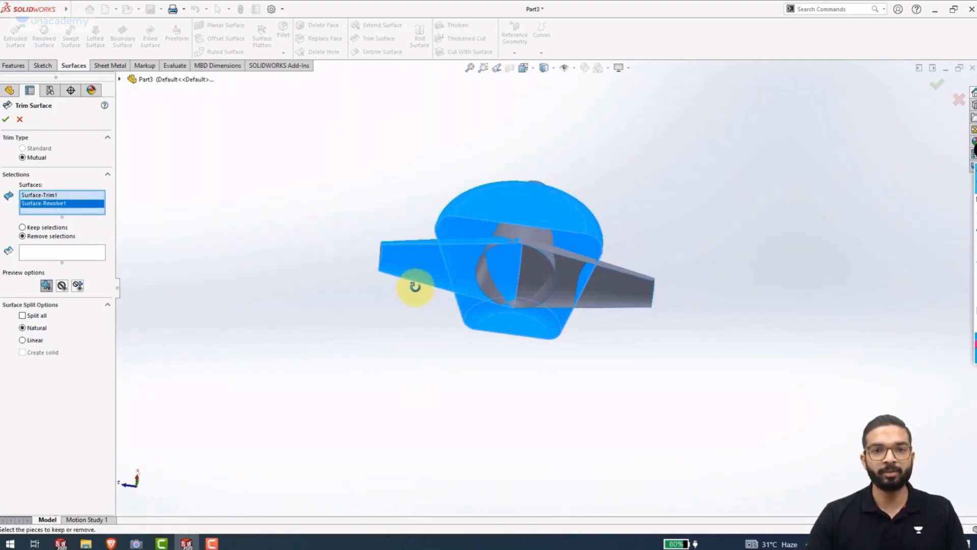
{"action": "scroll", "coordinate": [493, 251], "scroll_direction": "down", "scroll_amount": 2}
{"action": "scroll", "coordinate": [492, 251], "scroll_direction": "down", "scroll_amount": 3}
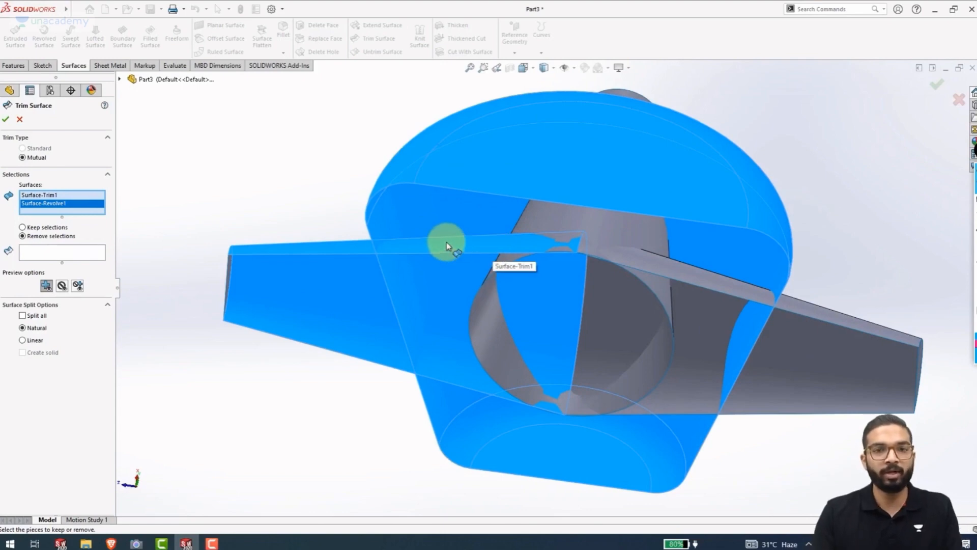
Remove the side cone's portion inside the body and the body patch enclosed by that cone, and apply the mutual trim.
{"action": "left_click", "coordinate": [87, 252]}
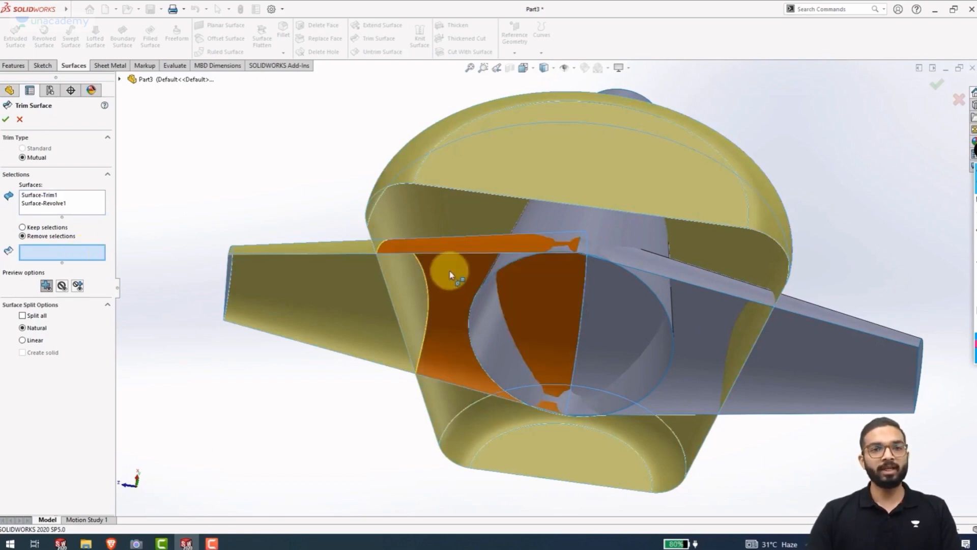
{"action": "left_click", "coordinate": [452, 269]}
{"action": "mouse_move", "coordinate": [530, 301]}
{"action": "middle_mouse_down"}
{"action": "mouse_move", "coordinate": [580, 258]}
{"action": "mouse_move", "coordinate": [540, 315]}
{"action": "middle_mouse_up"}
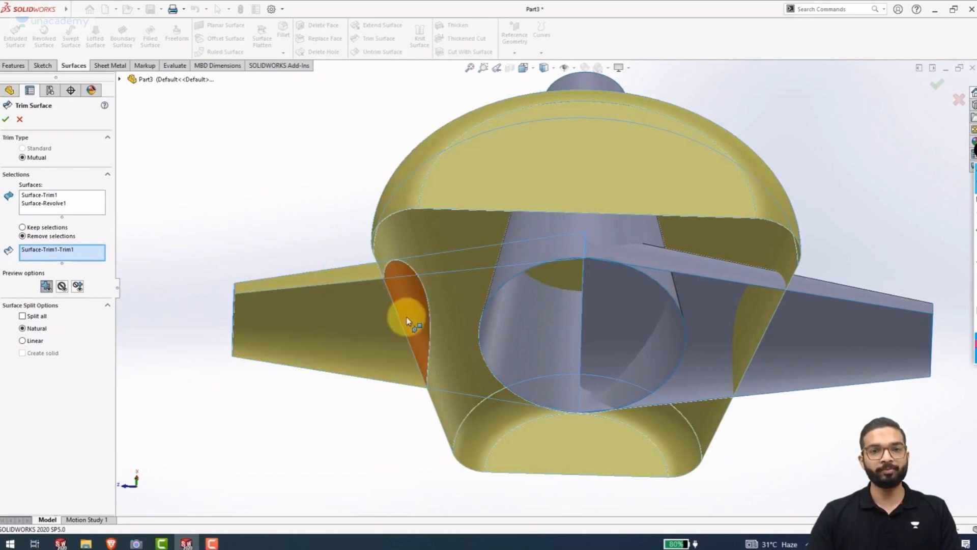
{"action": "left_click", "coordinate": [407, 318]}
{"action": "middle_click_drag", "start_coordinate": [415, 327], "coordinate": [403, 351]}
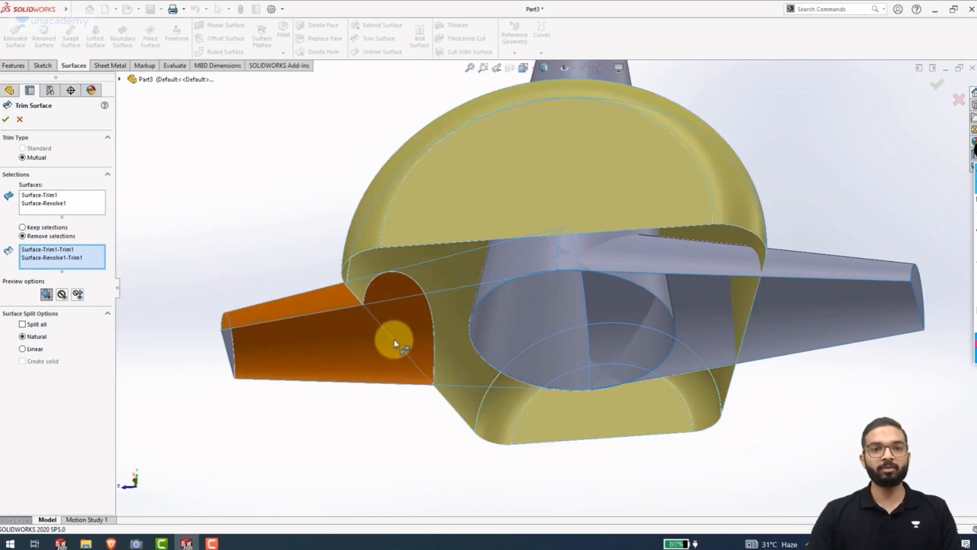
{"action": "left_click", "coordinate": [5, 120]}
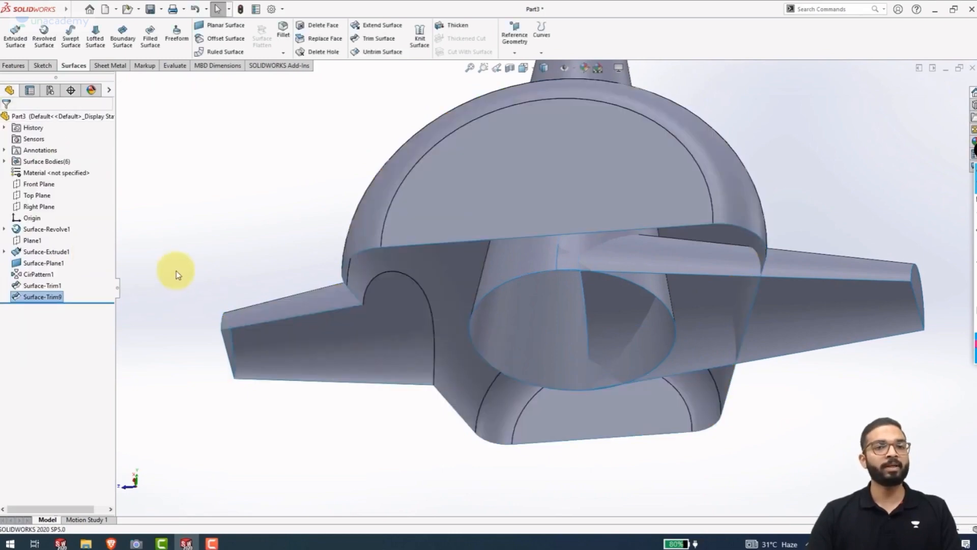
Start another mutual trim with a cleared surface selection, using the trimmed body and the opposite, still untrimmed side cone.
{"action": "mouse_move", "coordinate": [257, 253]}
{"action": "middle_mouse_down"}
{"action": "mouse_move", "coordinate": [283, 242]}
{"action": "mouse_move", "coordinate": [253, 235]}
{"action": "middle_mouse_up"}
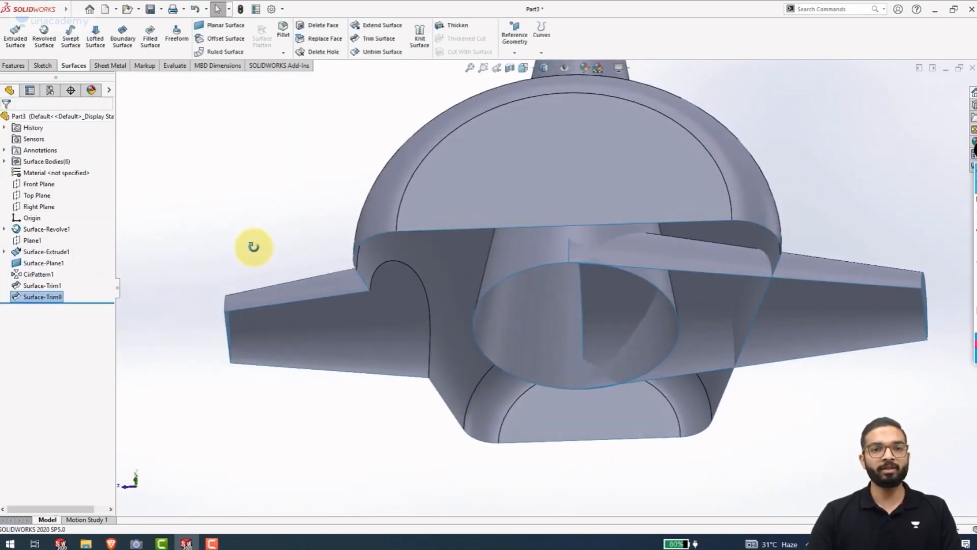
{"action": "scroll", "coordinate": [255, 246], "scroll_direction": "down", "scroll_amount": 3}
{"action": "middle_click_drag", "start_coordinate": [282, 312], "coordinate": [314, 270]}
{"action": "scroll", "coordinate": [314, 270], "scroll_direction": "up", "scroll_amount": 3}
{"action": "middle_click_drag", "start_coordinate": [351, 239], "coordinate": [451, 261]}
{"action": "scroll", "coordinate": [468, 320], "scroll_direction": "down", "scroll_amount": 3}
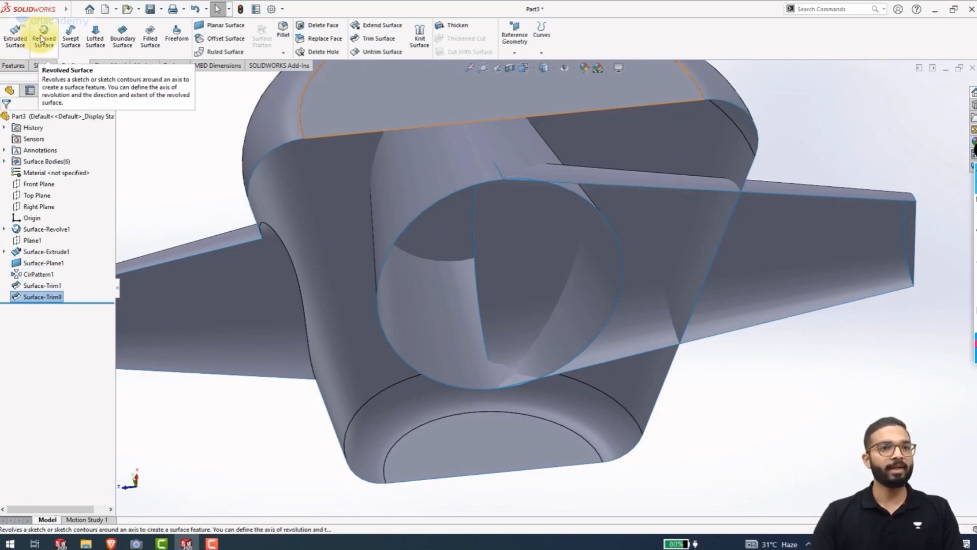
{"action": "left_click", "coordinate": [374, 41]}
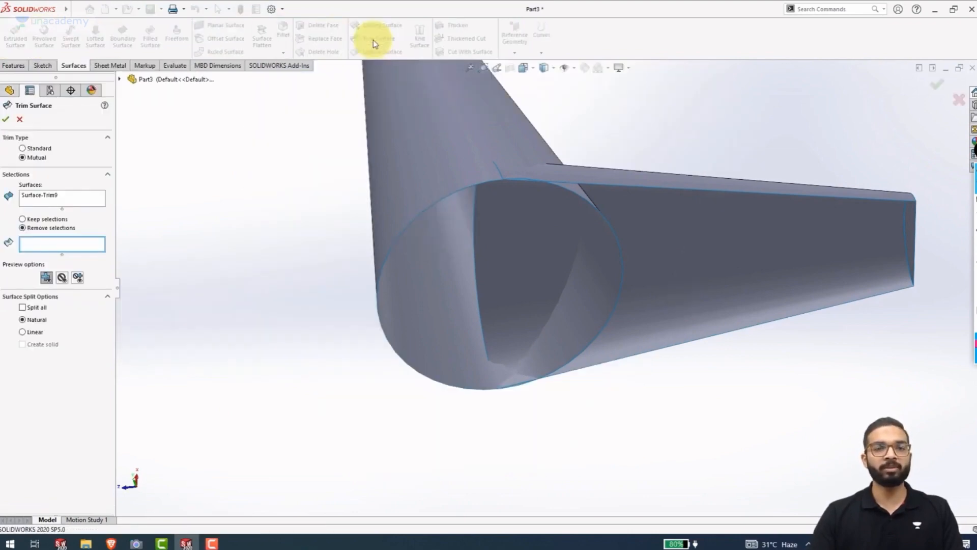
{"action": "right_click", "coordinate": [57, 198]}
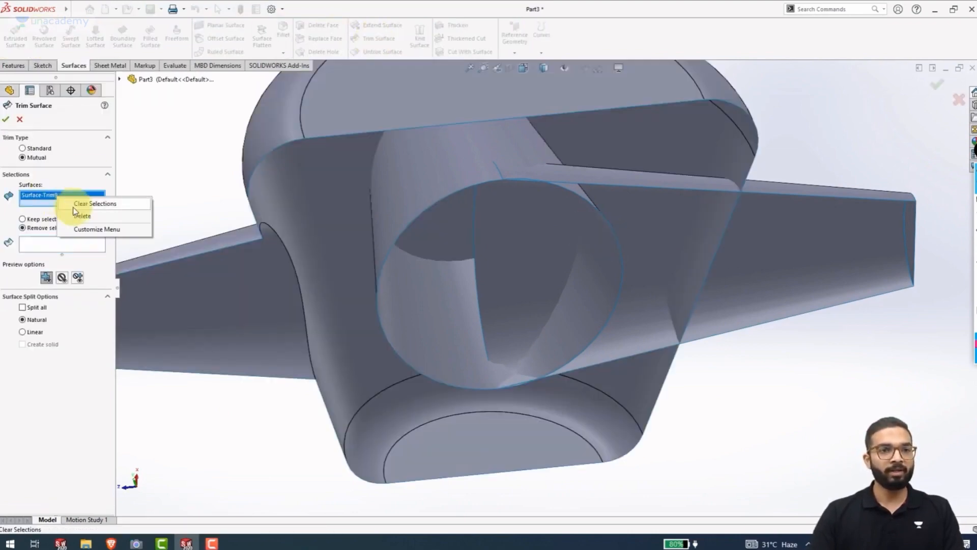
{"action": "left_click", "coordinate": [75, 210]}
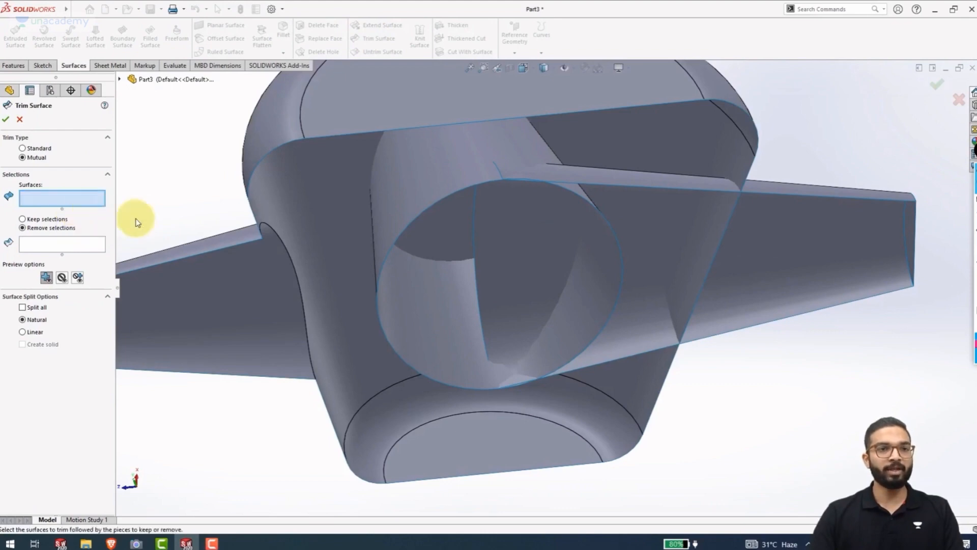
{"action": "scroll", "coordinate": [136, 222], "scroll_direction": "up", "scroll_amount": 3}
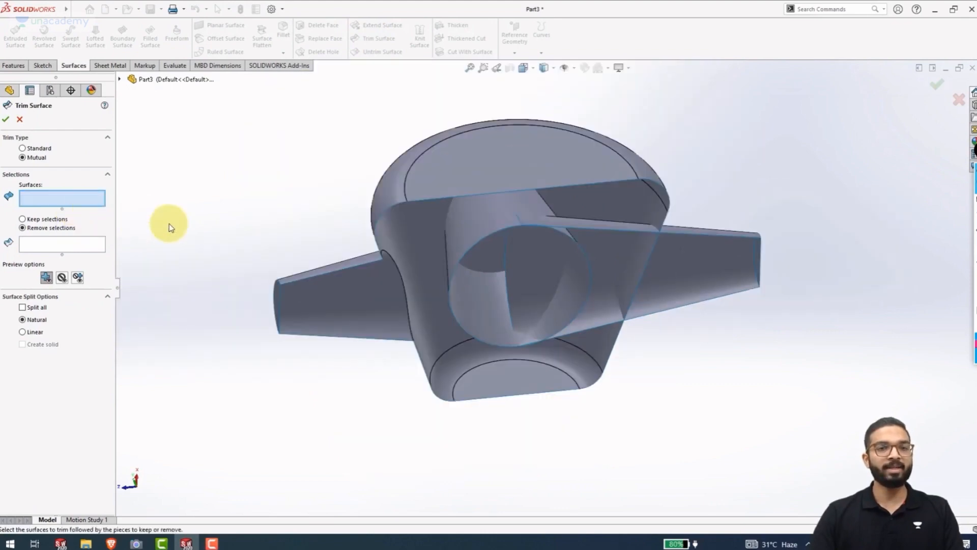
{"action": "left_click", "coordinate": [569, 166]}
{"action": "left_click", "coordinate": [717, 254]}
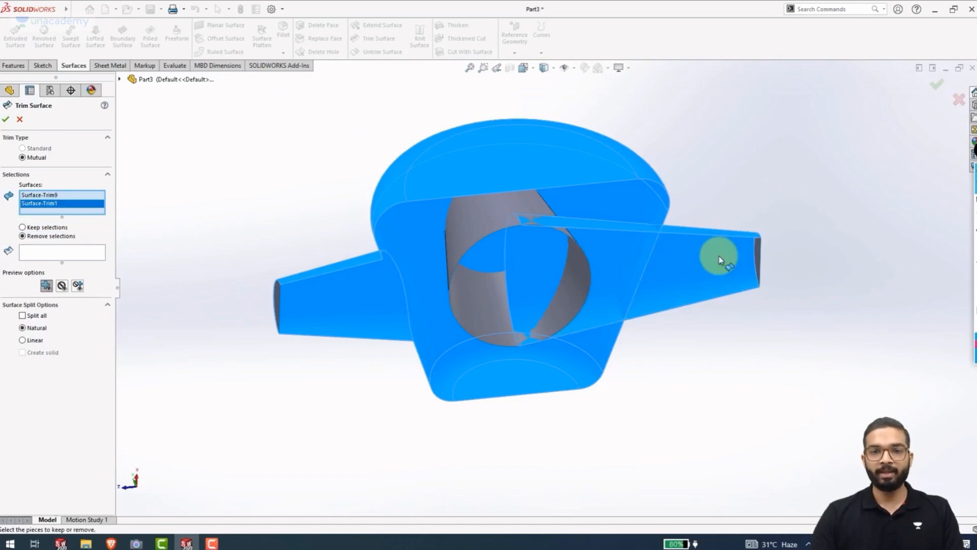
Remove the second side cone's inner portion and the body patch it encloses, and apply the mutual trim.
{"action": "left_click", "coordinate": [37, 252]}
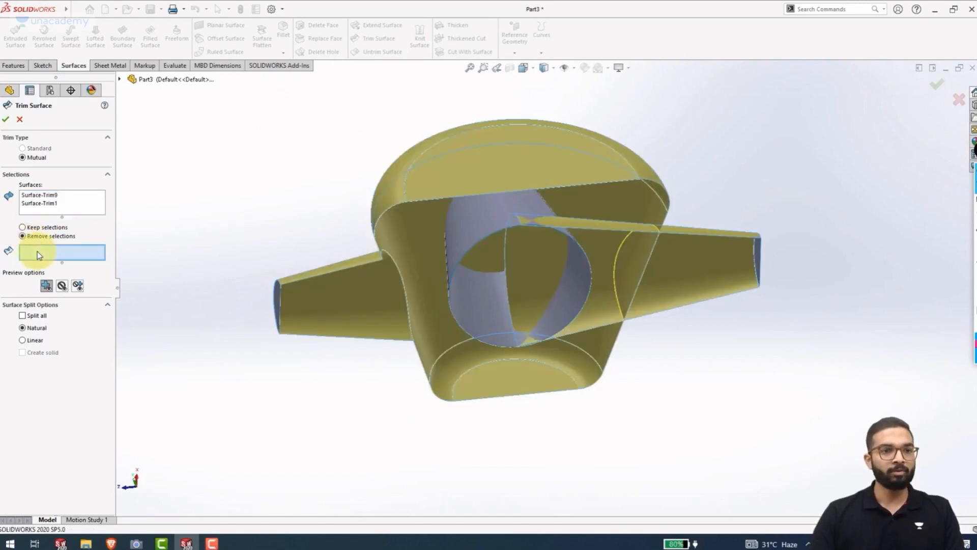
{"action": "scroll", "coordinate": [595, 308], "scroll_direction": "down", "scroll_amount": 3}
{"action": "left_click", "coordinate": [608, 314]}
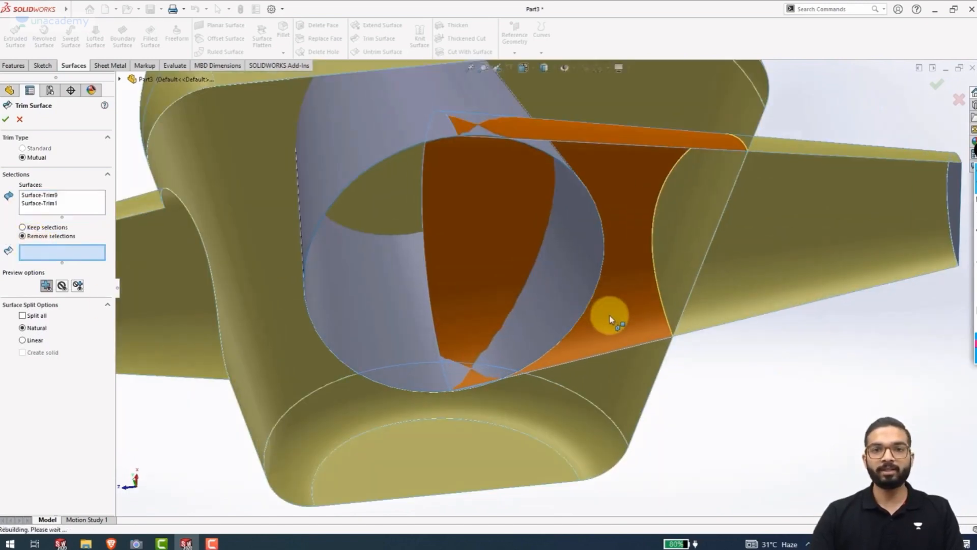
{"action": "scroll", "coordinate": [641, 300], "scroll_direction": "down", "scroll_amount": 2}
{"action": "left_click", "coordinate": [687, 235]}
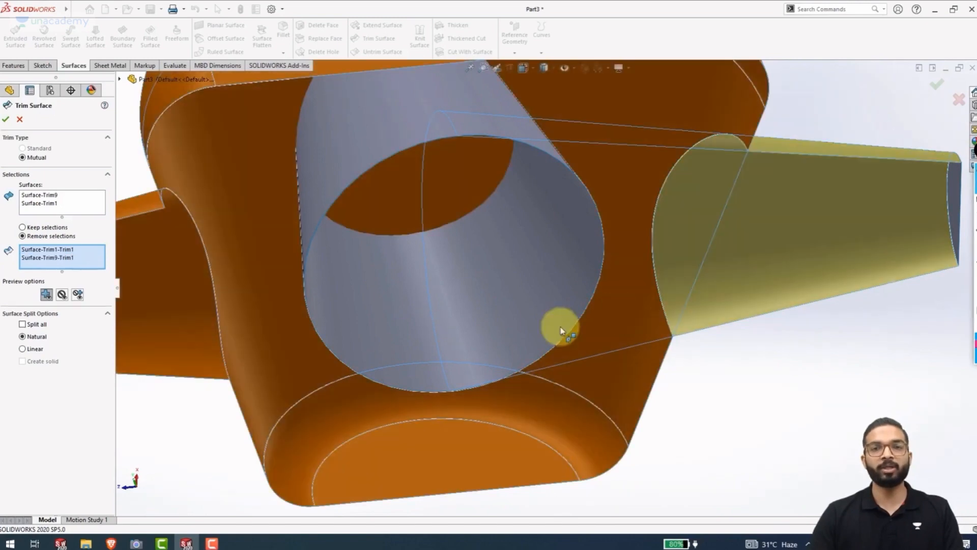
{"action": "middle_click_drag", "start_coordinate": [558, 327], "coordinate": [643, 342]}
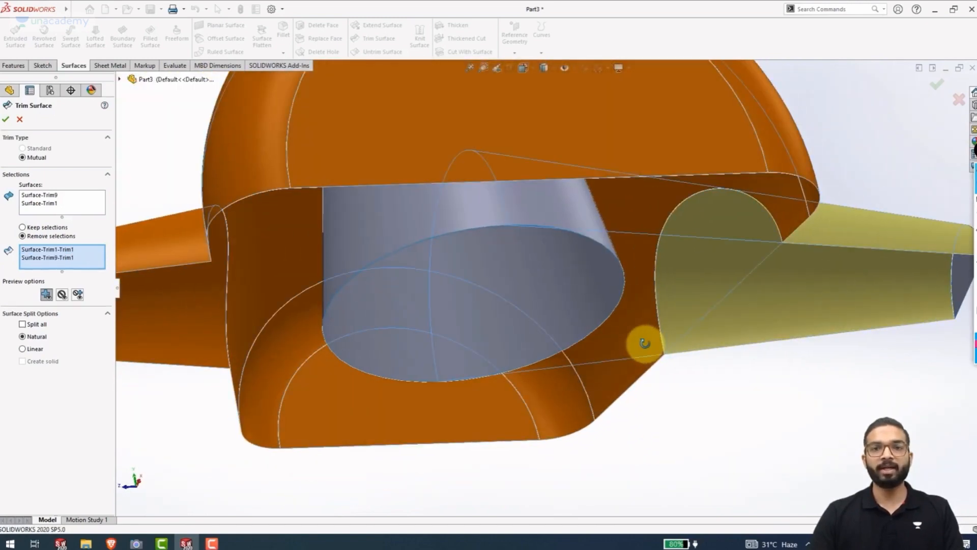
{"action": "left_click", "coordinate": [6, 122]}
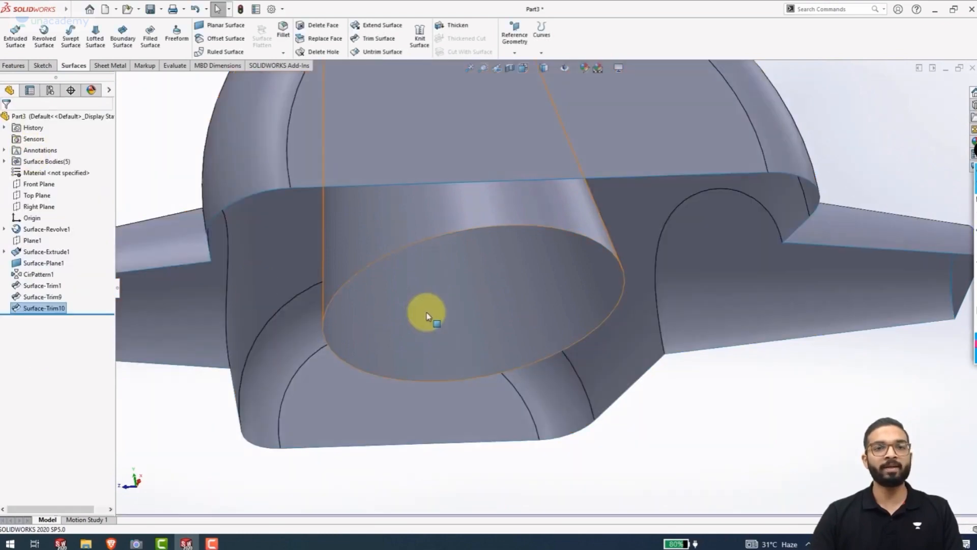
Start a third mutual trim with a cleared surface selection, using the central upright cone and the trimmed body.
{"action": "middle_click_drag", "start_coordinate": [429, 314], "coordinate": [386, 266]}
{"action": "left_click", "coordinate": [379, 41]}
{"action": "right_click", "coordinate": [27, 196]}
{"action": "left_click", "coordinate": [57, 199]}
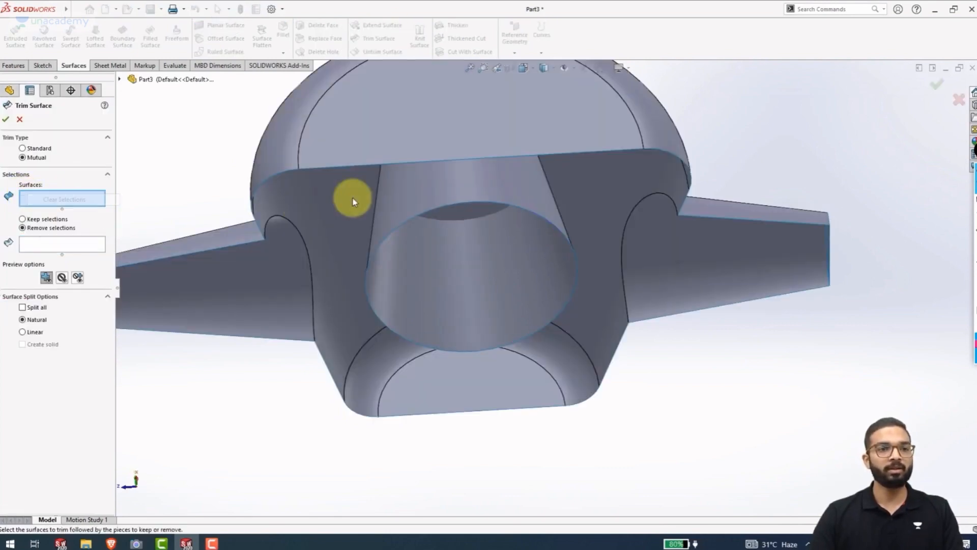
{"action": "left_click", "coordinate": [405, 200]}
{"action": "left_click", "coordinate": [335, 143]}
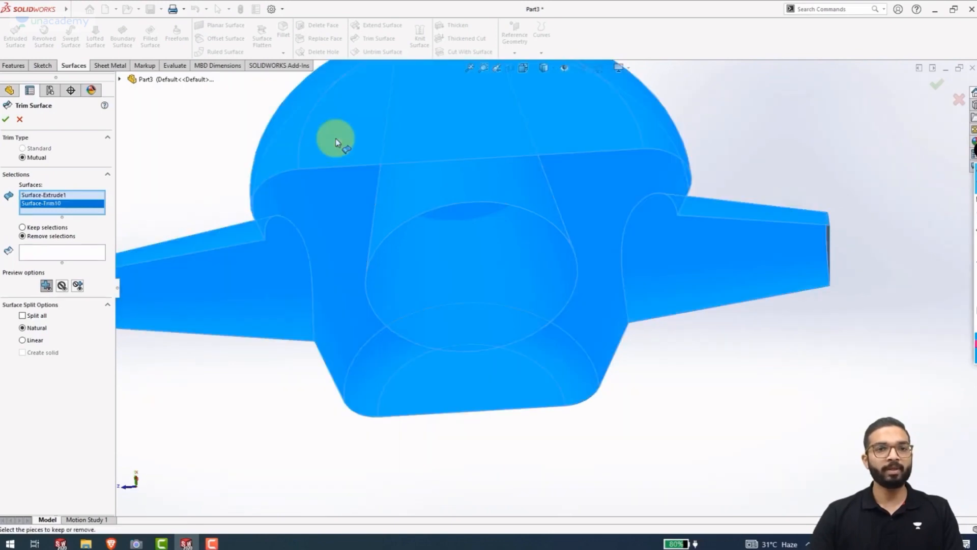
Remove the upright cone's inner portion and the body patch it encloses, and apply the mutual trim.
{"action": "left_click", "coordinate": [75, 258]}
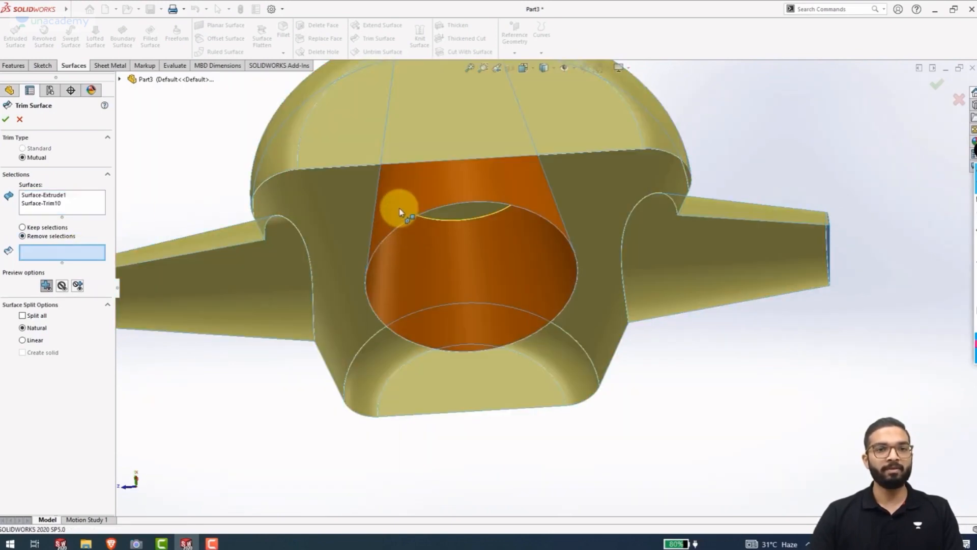
{"action": "left_click", "coordinate": [402, 219]}
{"action": "middle_click_drag", "start_coordinate": [421, 267], "coordinate": [433, 221]}
{"action": "left_click", "coordinate": [447, 184]}
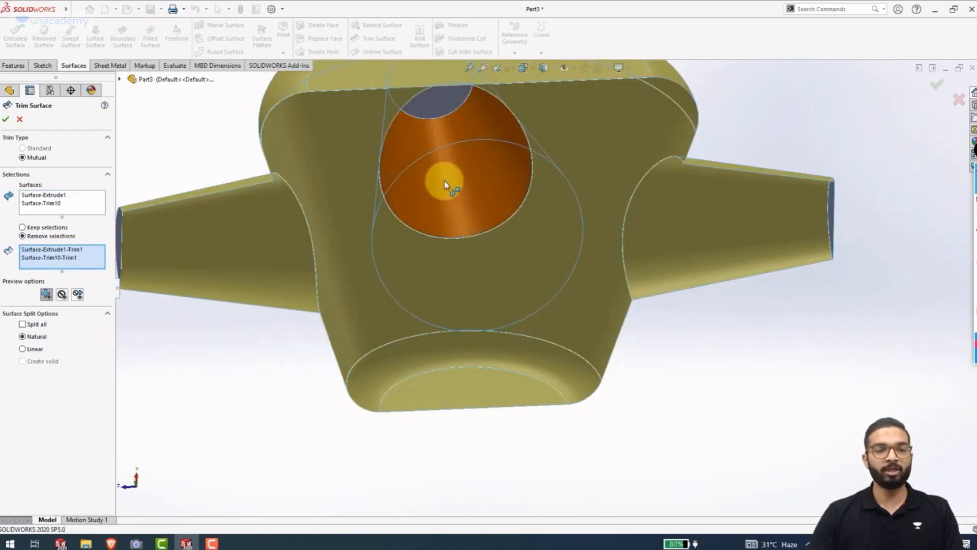
{"action": "left_click", "coordinate": [6, 121]}
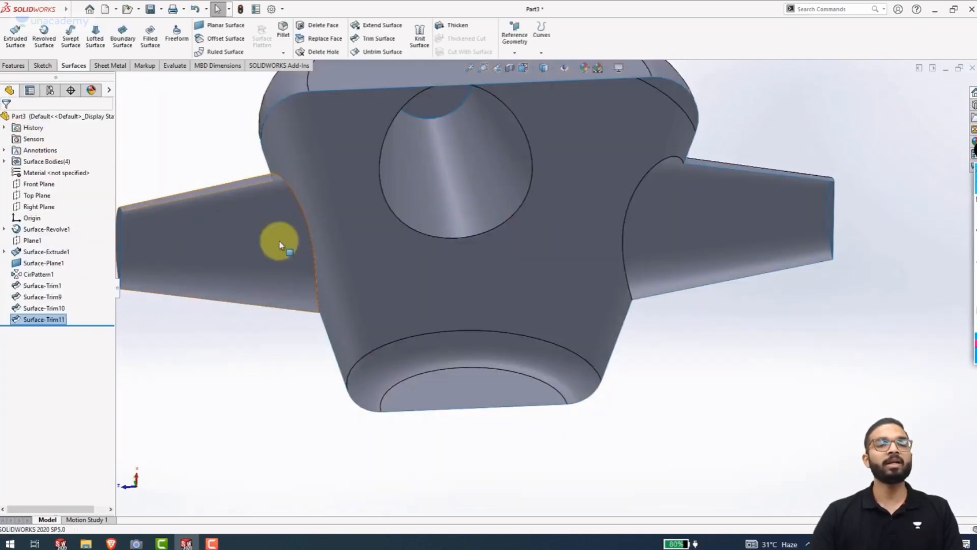
Examine the trimmed model, its cone and body faces, and the list of surface bodies to identify the separate pieces.
{"action": "middle_click_drag", "start_coordinate": [280, 239], "coordinate": [394, 323]}
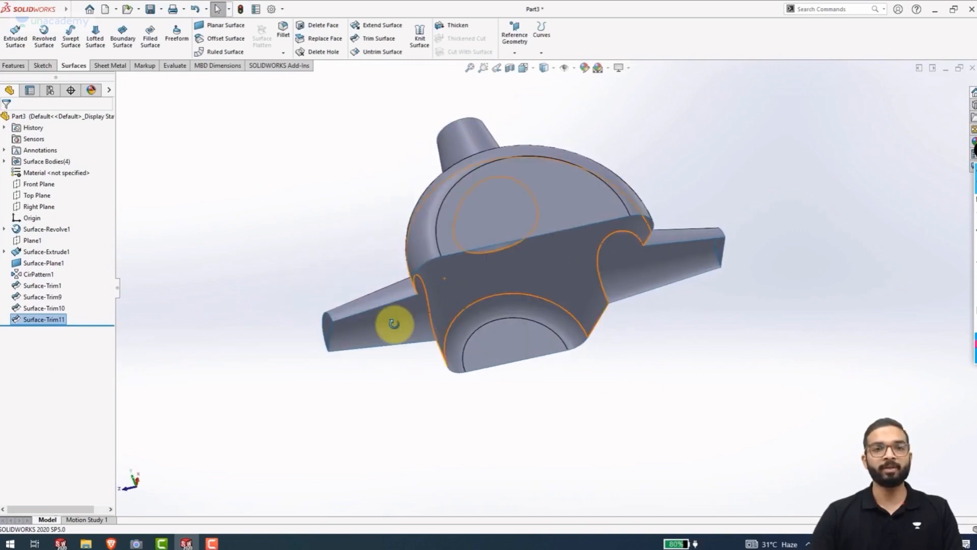
{"action": "scroll", "coordinate": [394, 324], "scroll_direction": "up", "scroll_amount": 3}
{"action": "middle_click_drag", "start_coordinate": [329, 224], "coordinate": [335, 346]}
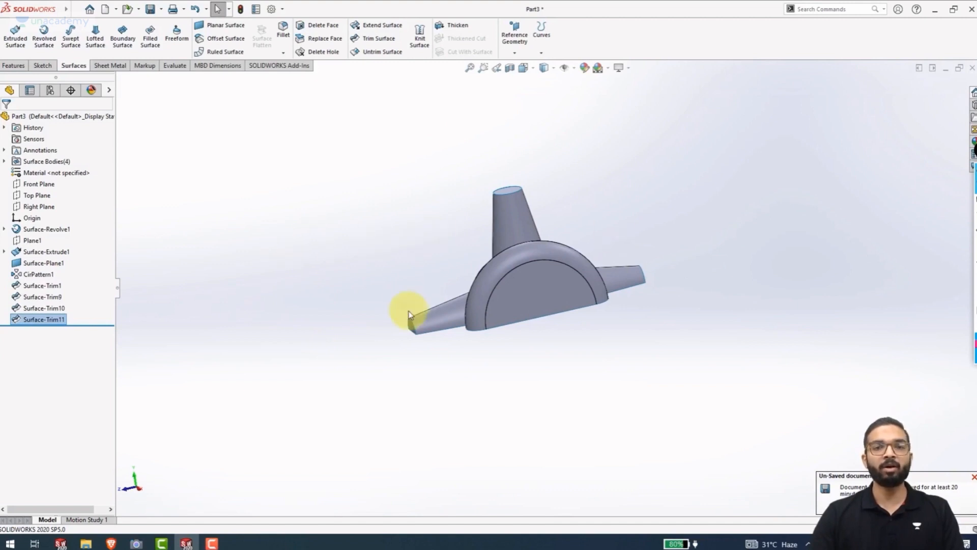
{"action": "left_click", "coordinate": [433, 323]}
{"action": "left_click", "coordinate": [509, 221]}
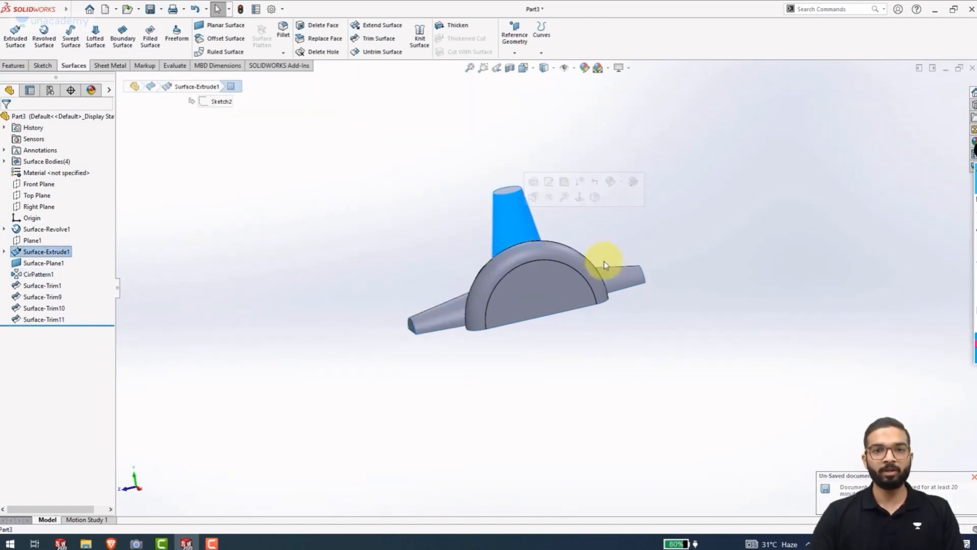
{"action": "left_click", "coordinate": [608, 273]}
{"action": "left_click", "coordinate": [518, 292]}
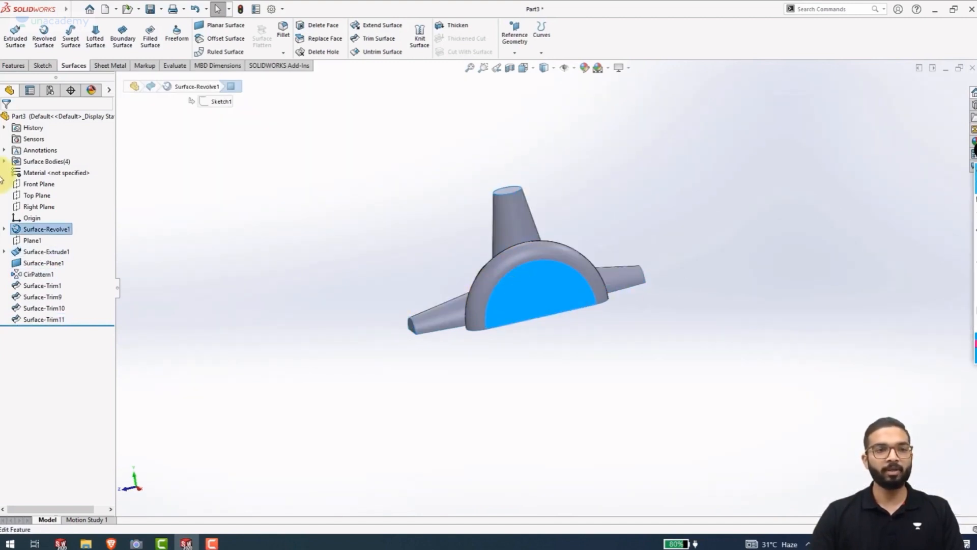
{"action": "left_click", "coordinate": [6, 162]}
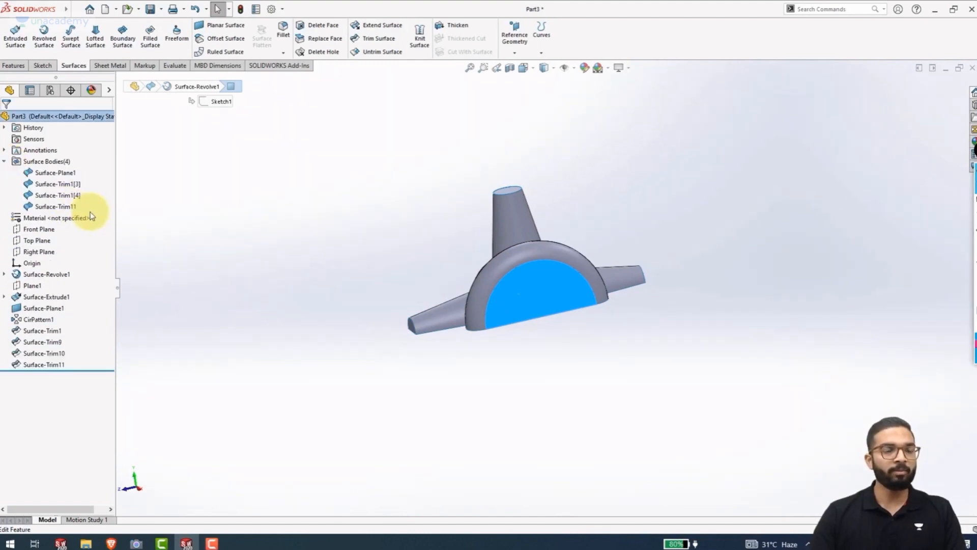
{"action": "left_click", "coordinate": [60, 174]}
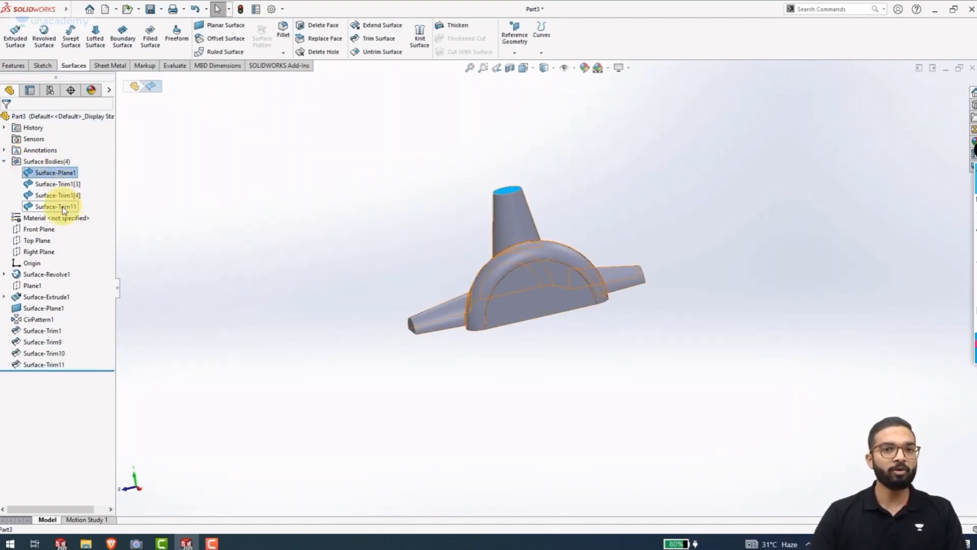
{"action": "left_click", "coordinate": [355, 221]}
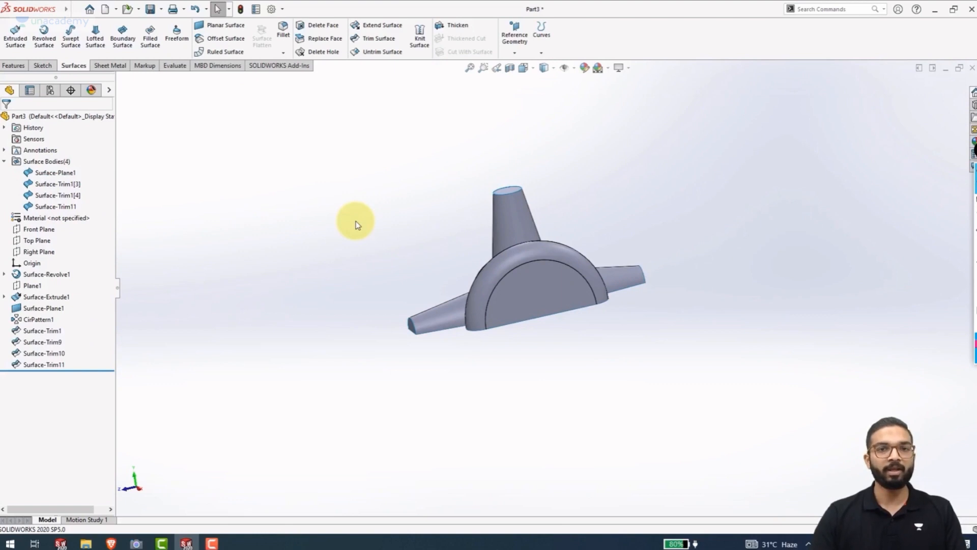
Knit the trimmed body and the three cone end caps into a single surface body, and check the result.
{"action": "left_click", "coordinate": [418, 40]}
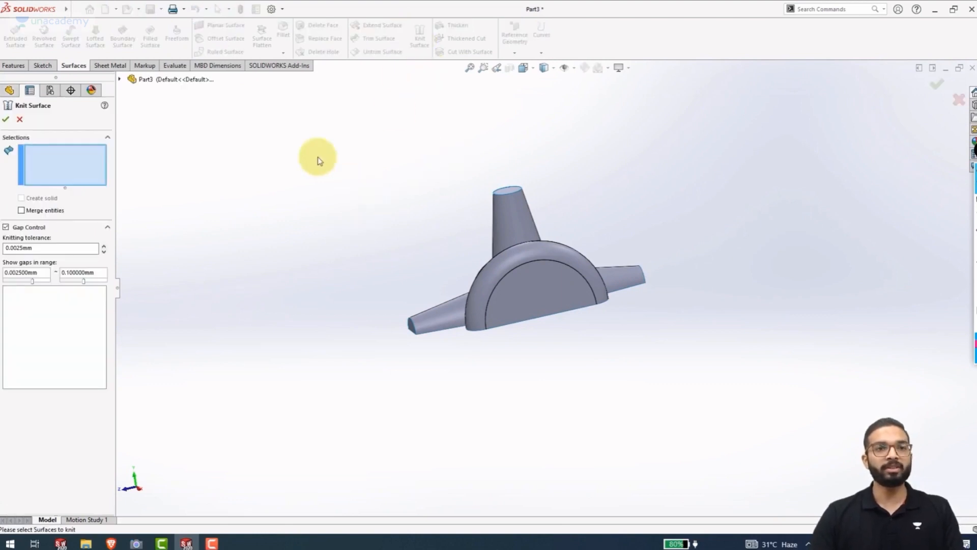
{"action": "left_click_drag", "start_coordinate": [284, 137], "coordinate": [724, 377]}
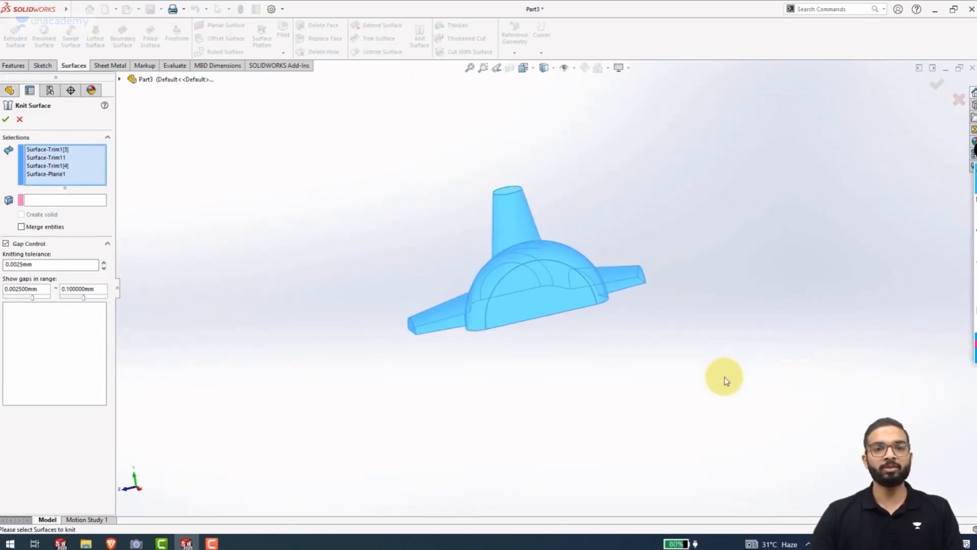
{"action": "left_click", "coordinate": [6, 120]}
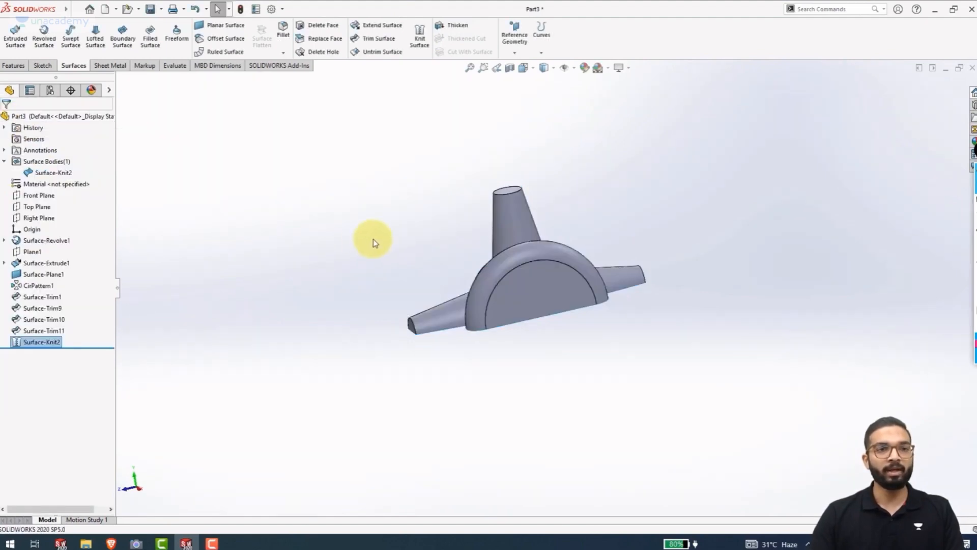
{"action": "left_click", "coordinate": [51, 172]}
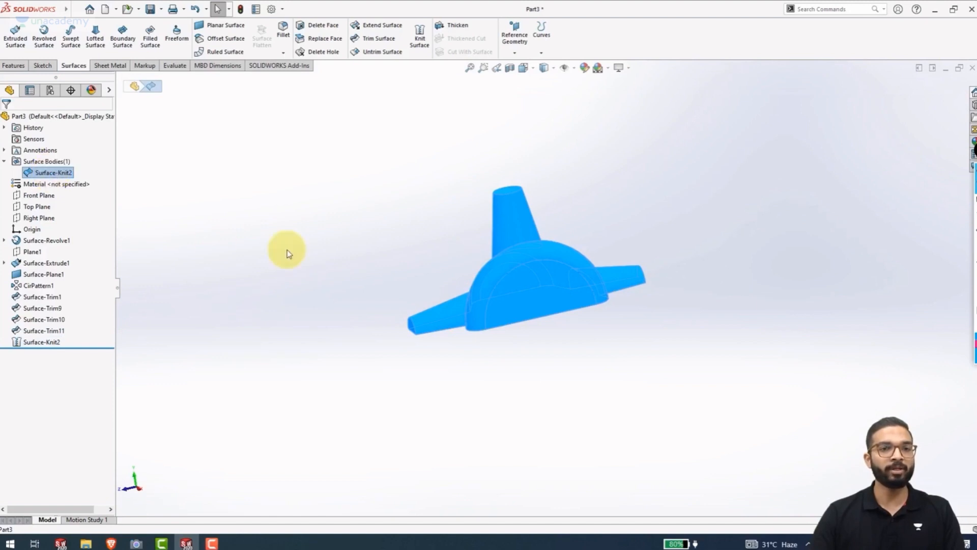
{"action": "left_click", "coordinate": [389, 295]}
Start a fillet on the knitted surface body and select the three edges where the conical bosses meet the rounded body.
{"action": "middle_click_drag", "start_coordinate": [389, 294], "coordinate": [466, 316]}
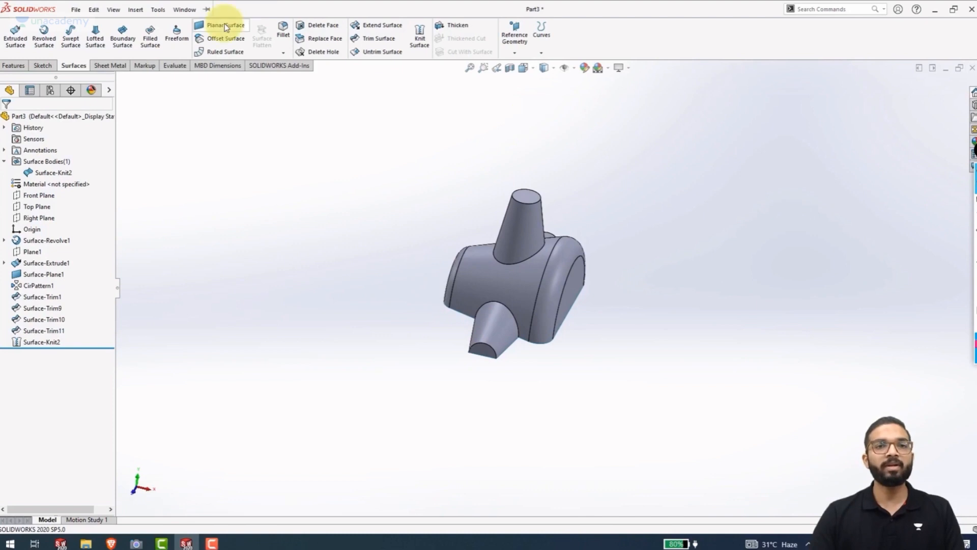
{"action": "left_click", "coordinate": [283, 32]}
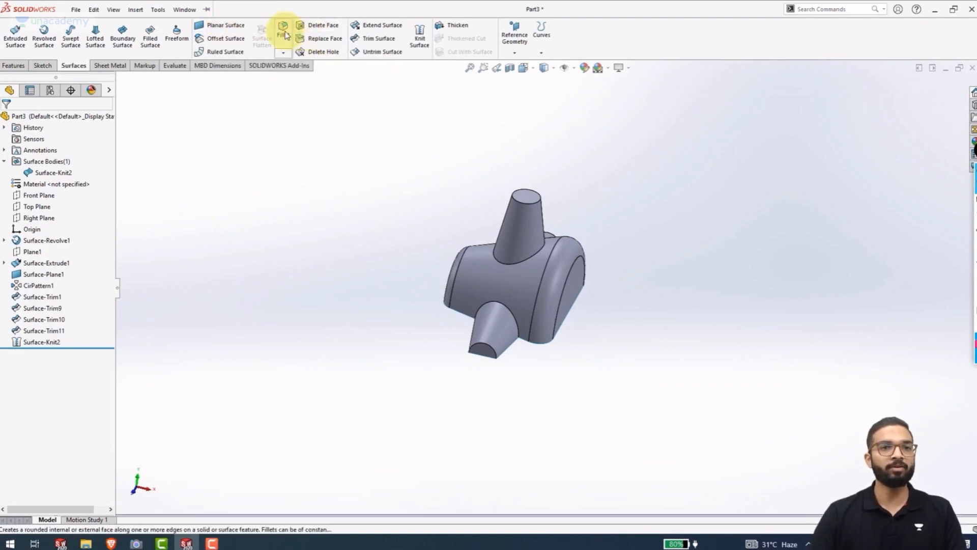
{"action": "scroll", "coordinate": [521, 272], "scroll_direction": "down", "scroll_amount": 1}
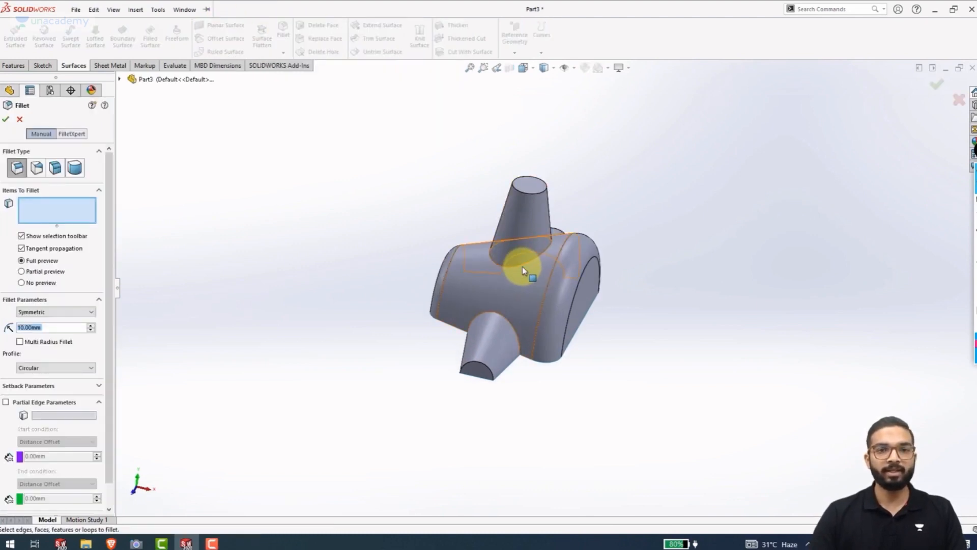
{"action": "left_click", "coordinate": [522, 269]}
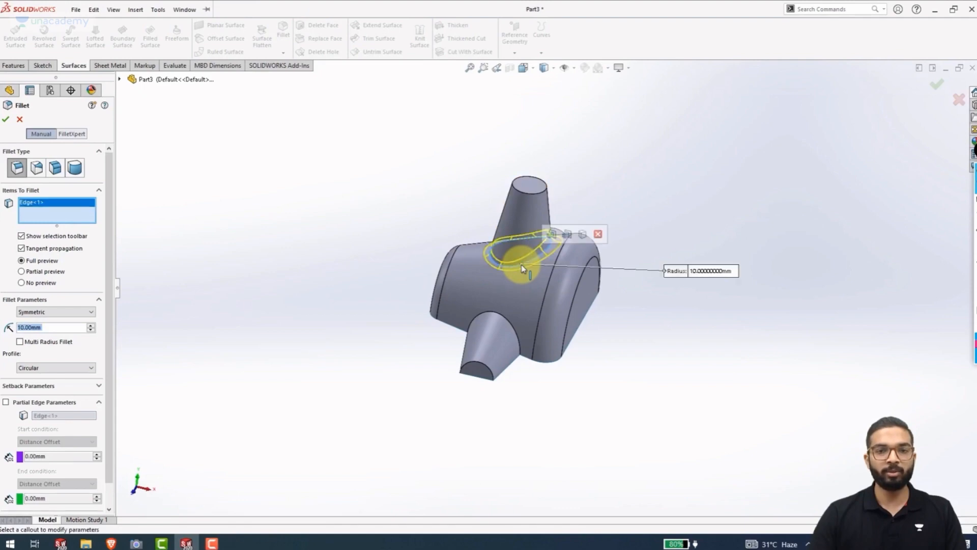
{"action": "left_click", "coordinate": [510, 324]}
{"action": "middle_click_drag", "start_coordinate": [609, 405], "coordinate": [573, 281]}
{"action": "left_click", "coordinate": [590, 273]}
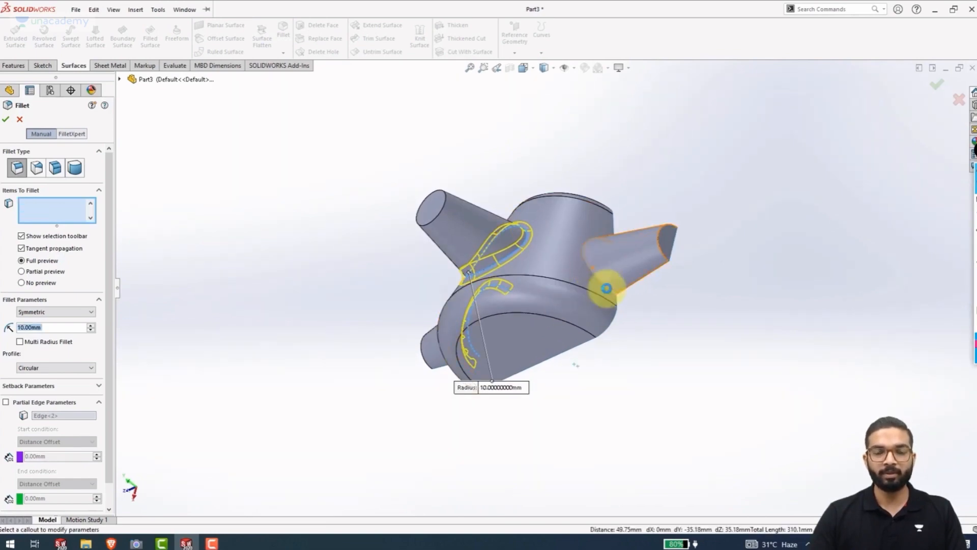
Add the end-cap edges of all three conical bosses to the fillet selection.
{"action": "middle_click_drag", "start_coordinate": [682, 296], "coordinate": [480, 191]}
{"action": "left_click", "coordinate": [685, 249]}
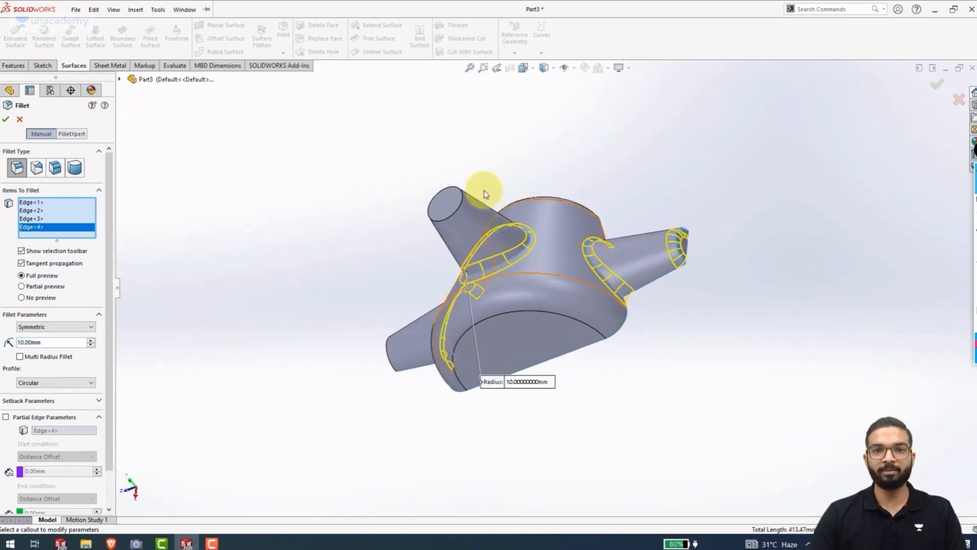
{"action": "left_click", "coordinate": [456, 217]}
{"action": "middle_click_drag", "start_coordinate": [325, 285], "coordinate": [336, 328]}
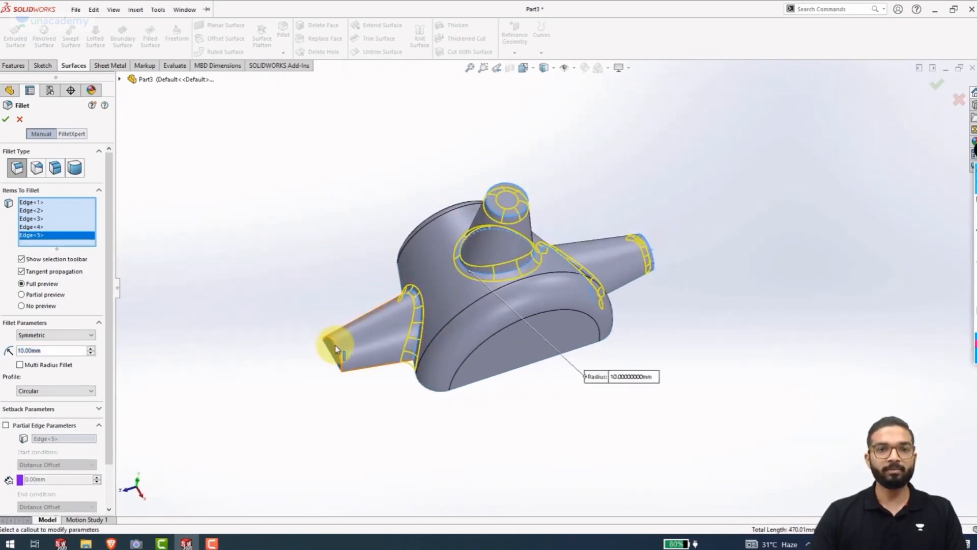
{"action": "left_click", "coordinate": [335, 349]}
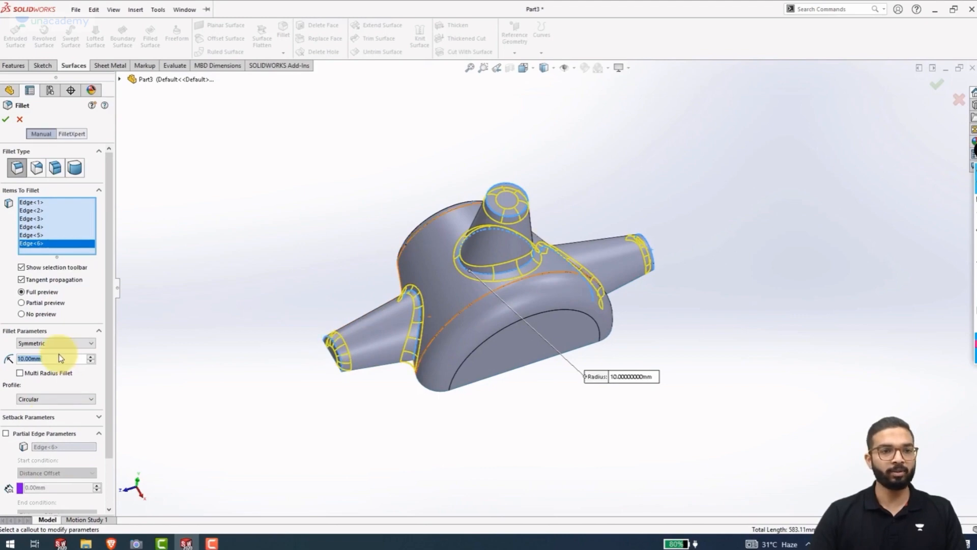
Set the fillet radius to 5 mm and apply it to the selected boss edges.
{"action": "type", "text": "5"}
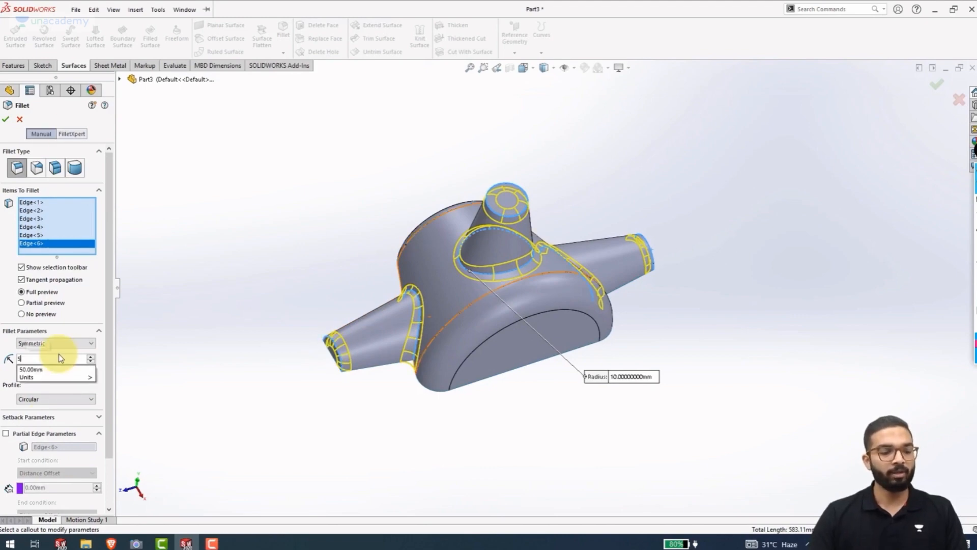
{"action": "key", "text": "Return"}
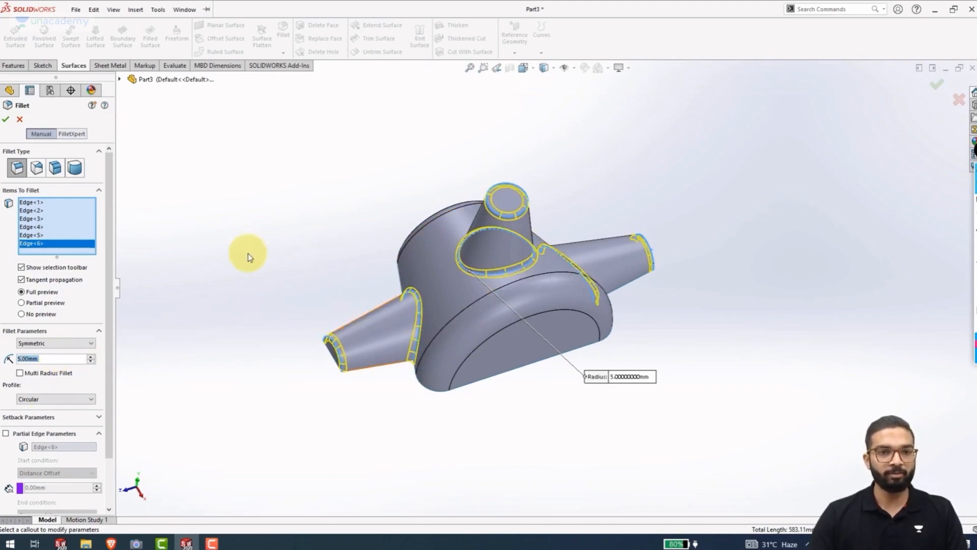
{"action": "left_click", "coordinate": [7, 122]}
{"action": "middle_click_drag", "start_coordinate": [295, 312], "coordinate": [348, 347]}
{"action": "left_click", "coordinate": [169, 12]}
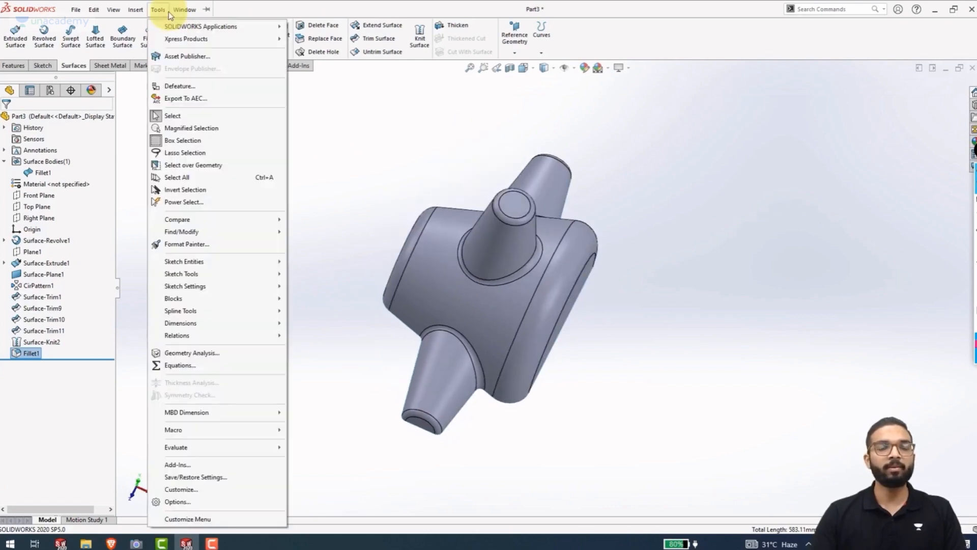
{"action": "left_click", "coordinate": [390, 142]}
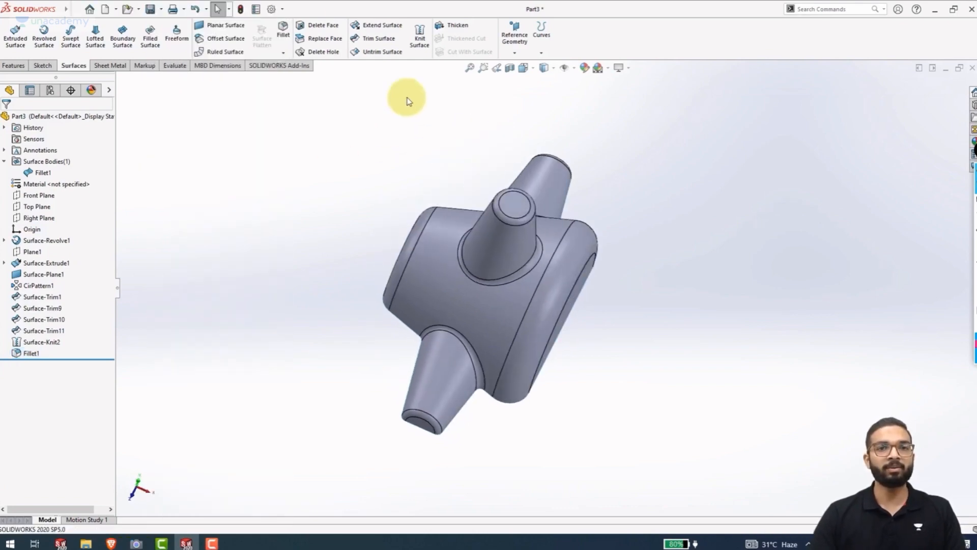
Start a Thicken operation with the whole filleted surface body selected.
{"action": "left_click", "coordinate": [452, 25]}
{"action": "middle_click_drag", "start_coordinate": [326, 240], "coordinate": [284, 174]}
{"action": "middle_click_drag", "start_coordinate": [249, 207], "coordinate": [351, 265]}
{"action": "left_click_drag", "start_coordinate": [297, 148], "coordinate": [738, 399]}
{"action": "middle_click_drag", "start_coordinate": [444, 379], "coordinate": [347, 220]}
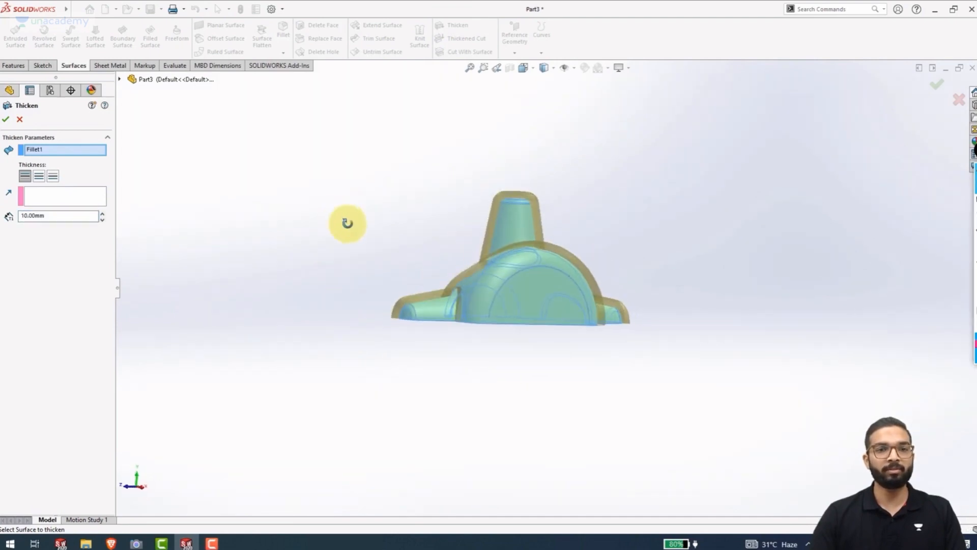
Inspect the thicken preview from the open underside and switch the thickening to the inner side of the surface.
{"action": "scroll", "coordinate": [427, 301], "scroll_direction": "down", "scroll_amount": 5}
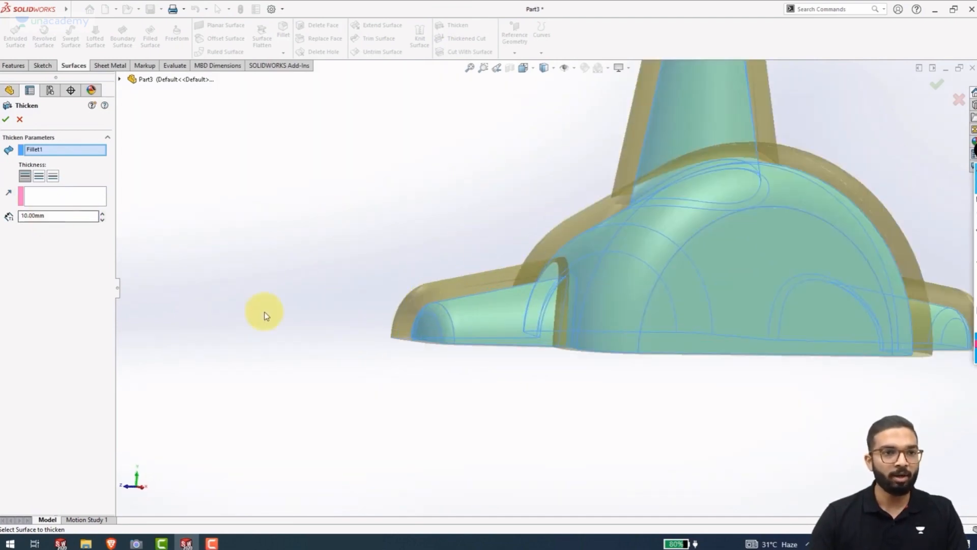
{"action": "scroll", "coordinate": [419, 337], "scroll_direction": "down", "scroll_amount": 3}
{"action": "middle_click_drag", "start_coordinate": [418, 338], "coordinate": [375, 275]}
{"action": "middle_click_drag", "start_coordinate": [388, 281], "coordinate": [377, 252]}
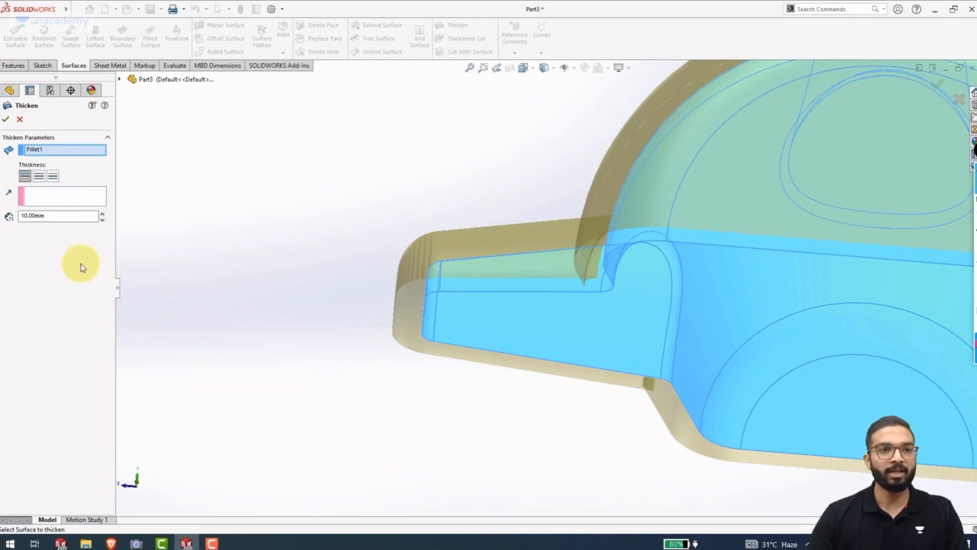
{"action": "scroll", "coordinate": [104, 227], "scroll_direction": "up", "scroll_amount": 2}
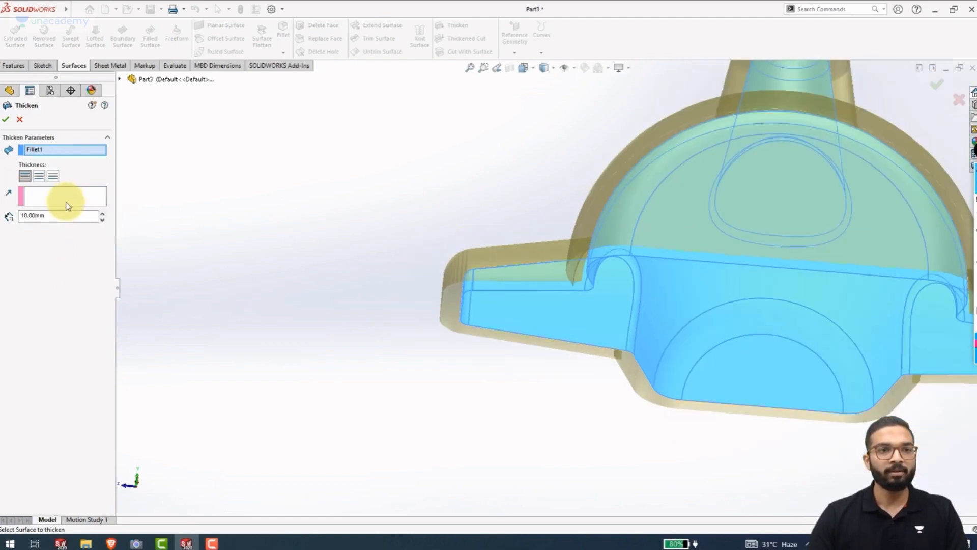
{"action": "left_click", "coordinate": [54, 176]}
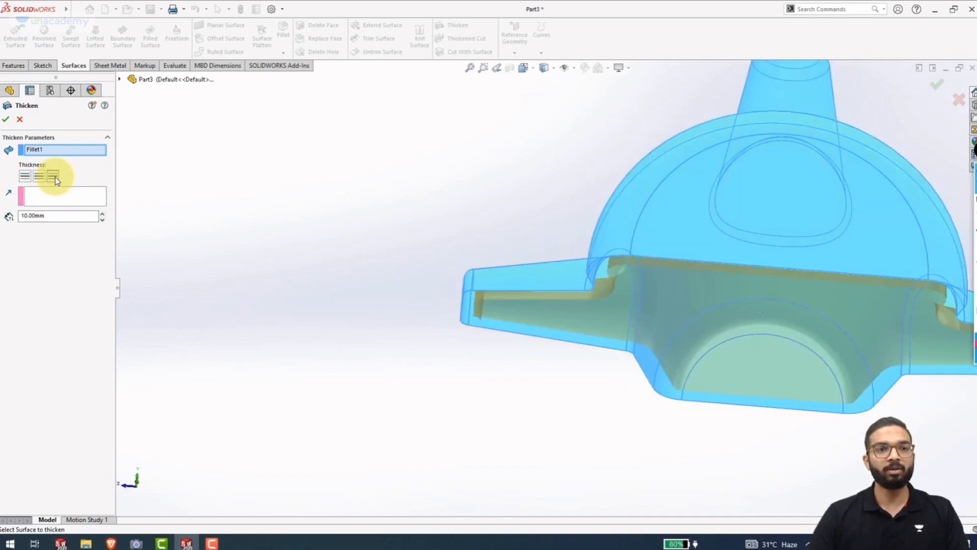
{"action": "scroll", "coordinate": [456, 346], "scroll_direction": "down", "scroll_amount": 6}
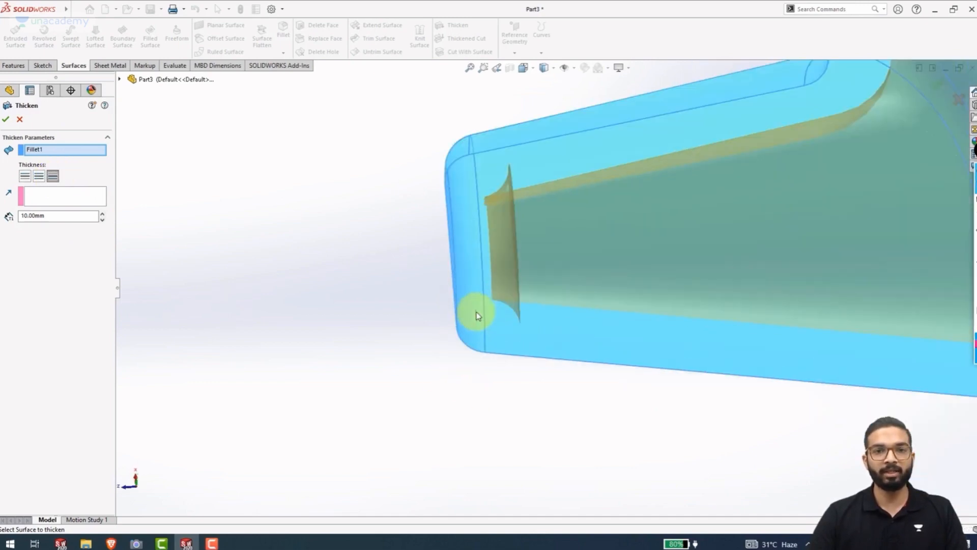
{"action": "middle_click_drag", "start_coordinate": [476, 316], "coordinate": [514, 305]}
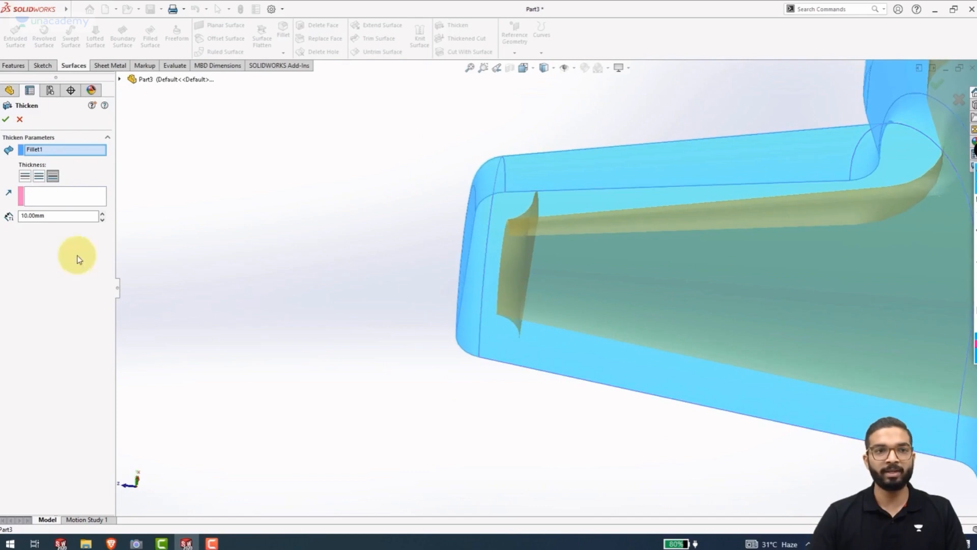
Set the wall thickness to 3 mm and thicken the surface body into a solid.
{"action": "double_click", "coordinate": [40, 214]}
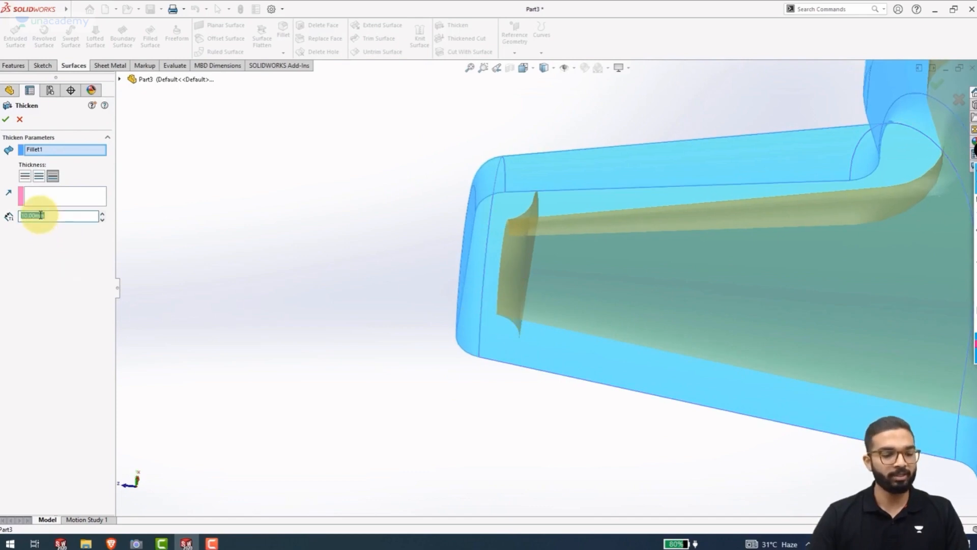
{"action": "type", "text": "3"}
{"action": "key", "text": "Return"}
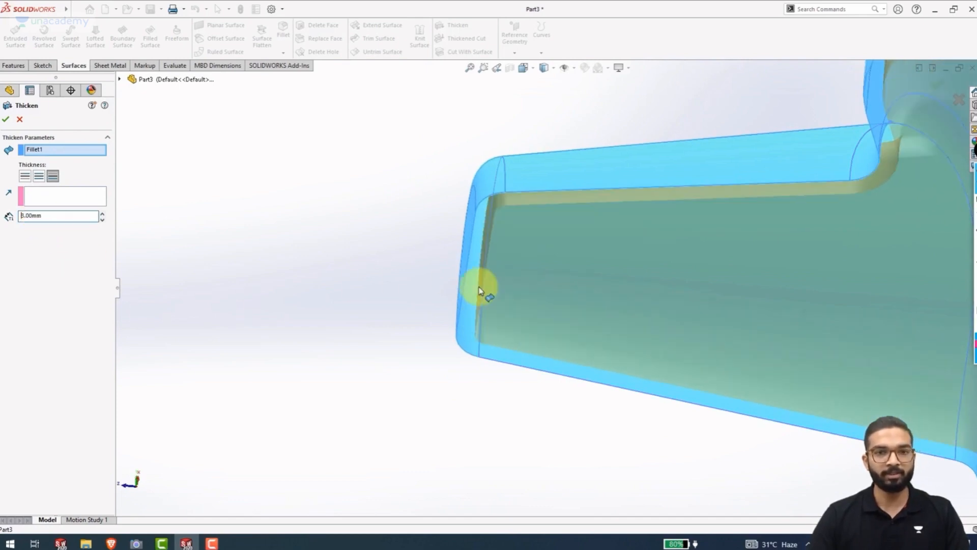
{"action": "middle_click_drag", "start_coordinate": [480, 283], "coordinate": [498, 255]}
{"action": "scroll", "coordinate": [601, 275], "scroll_direction": "up", "scroll_amount": 5}
{"action": "scroll", "coordinate": [666, 256], "scroll_direction": "up", "scroll_amount": 3}
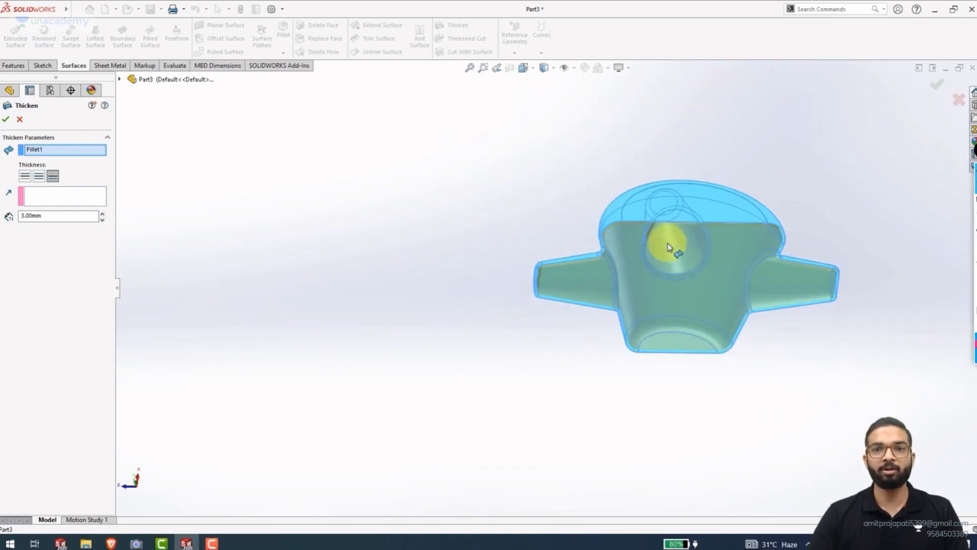
{"action": "left_click", "coordinate": [6, 122]}
Examine the thickened part's hollow underside, its wall and the inner rounded face at a cone's end, finishing in the isometric view.
{"action": "scroll", "coordinate": [582, 280], "scroll_direction": "down", "scroll_amount": 6}
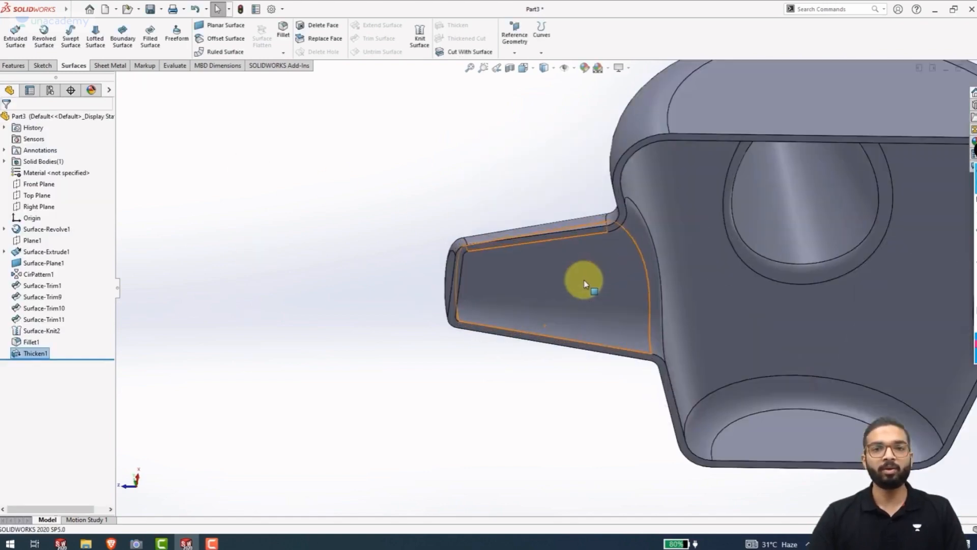
{"action": "scroll", "coordinate": [643, 242], "scroll_direction": "up", "scroll_amount": 5}
{"action": "middle_click_drag", "start_coordinate": [672, 249], "coordinate": [596, 262]}
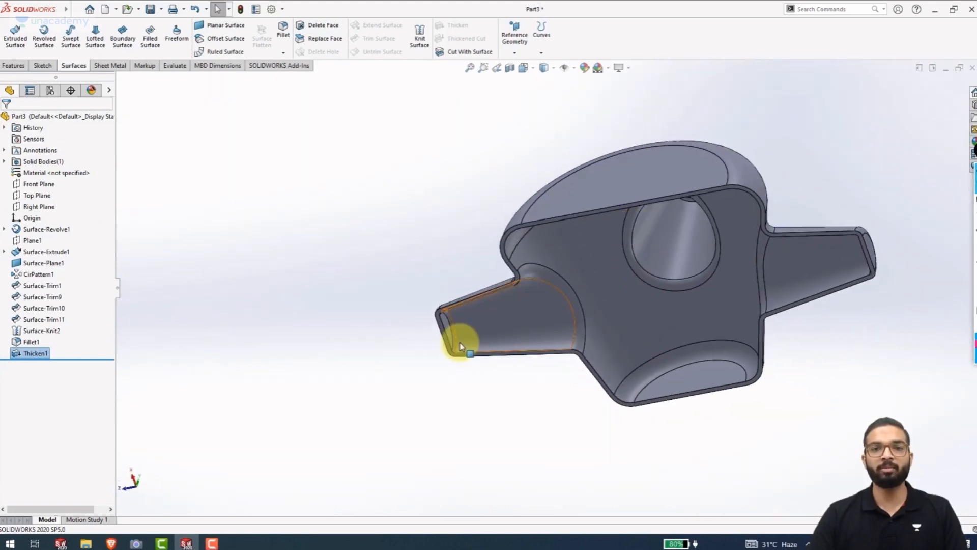
{"action": "scroll", "coordinate": [488, 316], "scroll_direction": "down", "scroll_amount": 5}
{"action": "scroll", "coordinate": [488, 277], "scroll_direction": "down", "scroll_amount": 3}
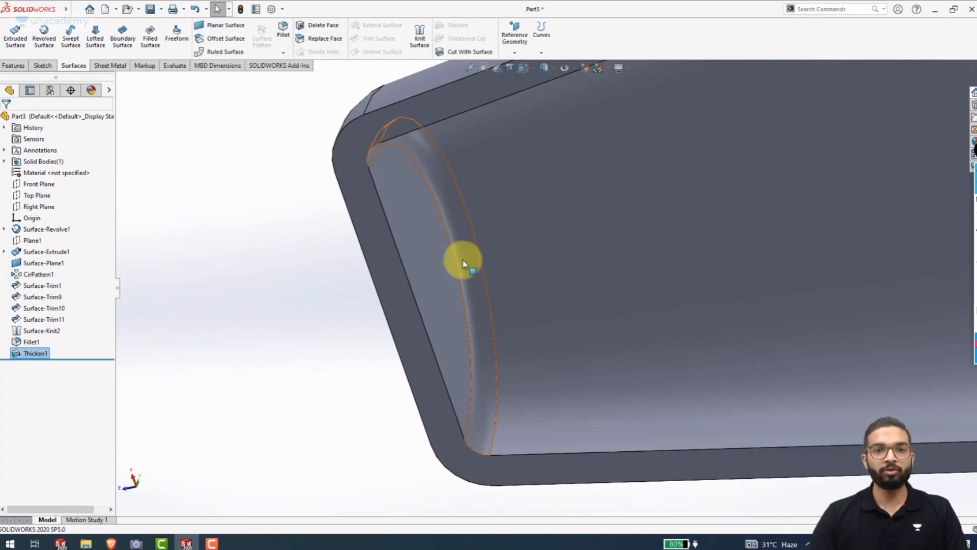
{"action": "left_click", "coordinate": [463, 263]}
{"action": "scroll", "coordinate": [465, 277], "scroll_direction": "up", "scroll_amount": 3}
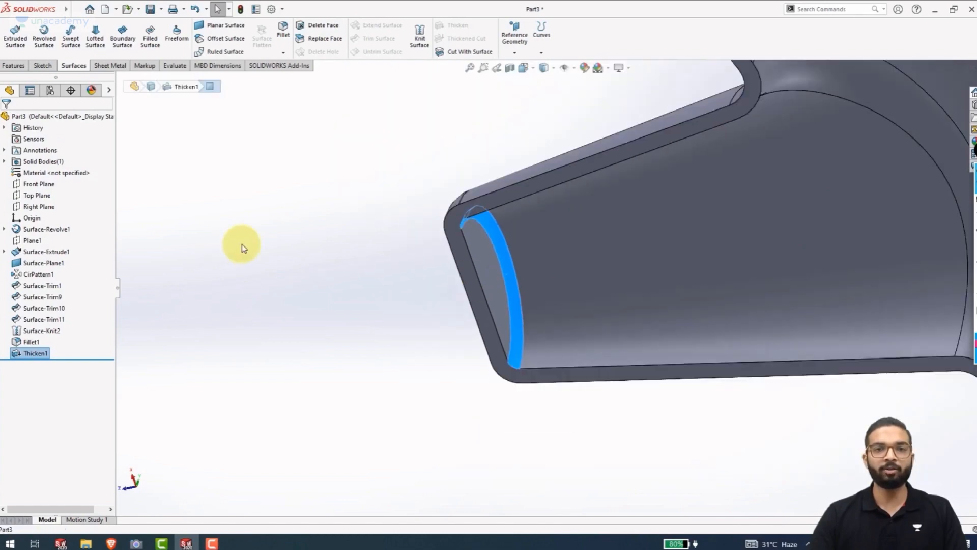
{"action": "scroll", "coordinate": [305, 239], "scroll_direction": "up", "scroll_amount": 3}
{"action": "left_click", "coordinate": [354, 236]}
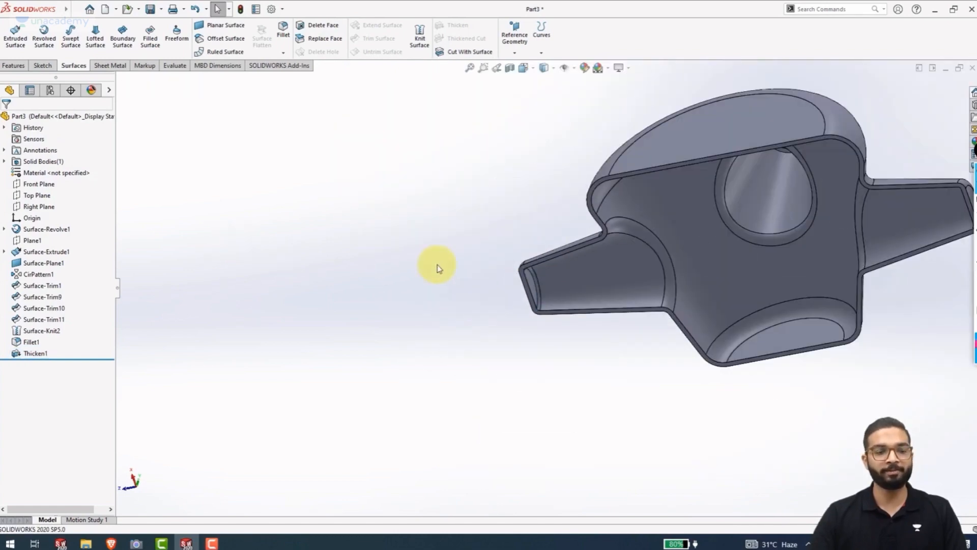
{"action": "key", "text": "ctrl+7"}
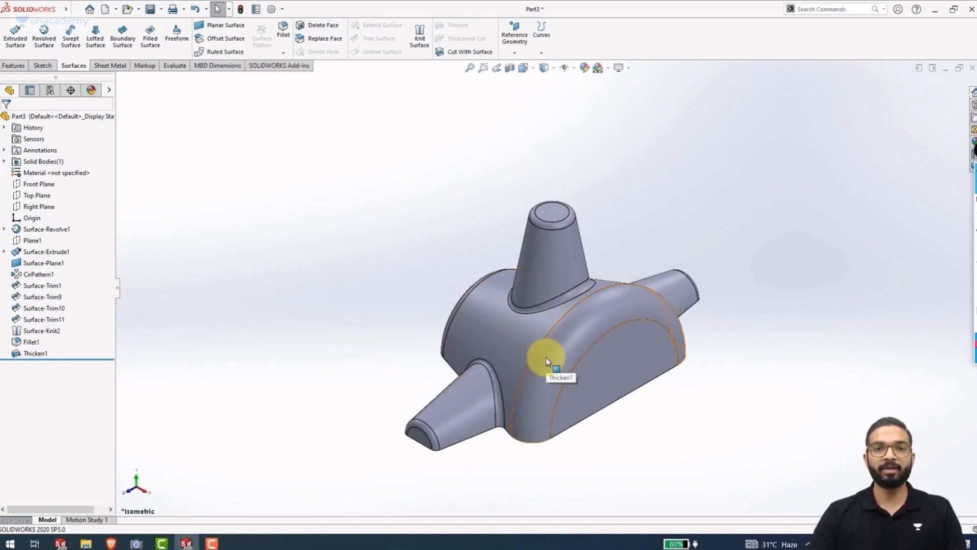